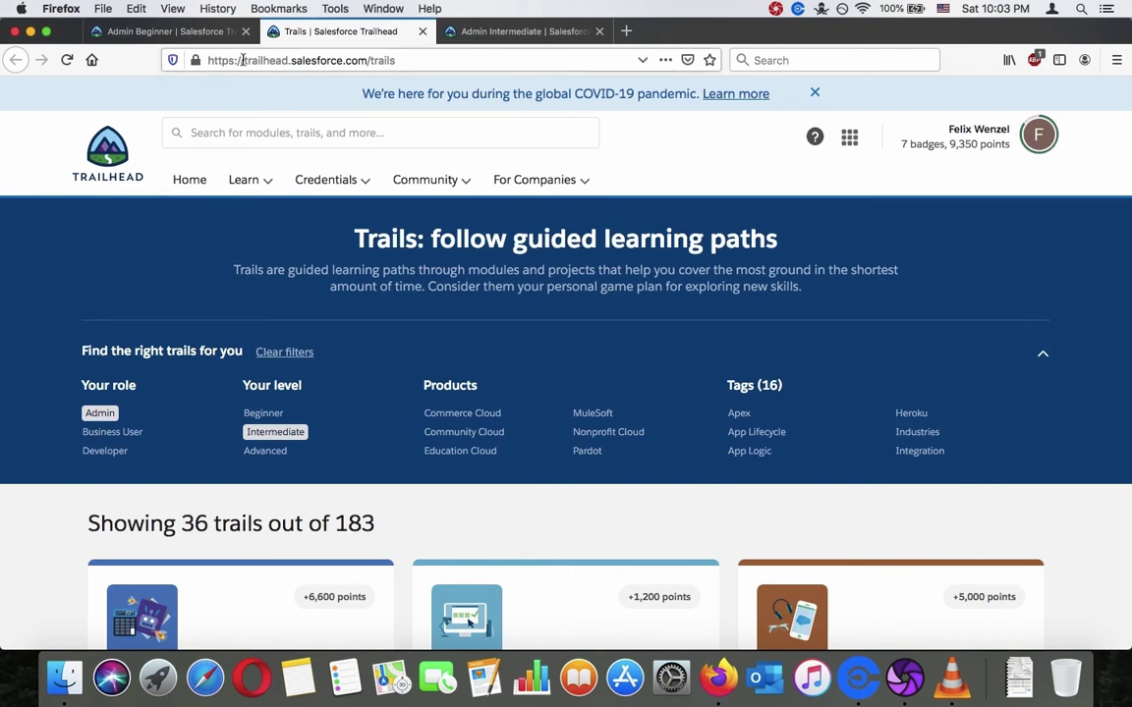
- Browse the filtered admin trails list, then show the Admin Intermediate trail page in its tab
{"action": "double_click", "coordinate": [303, 60]}
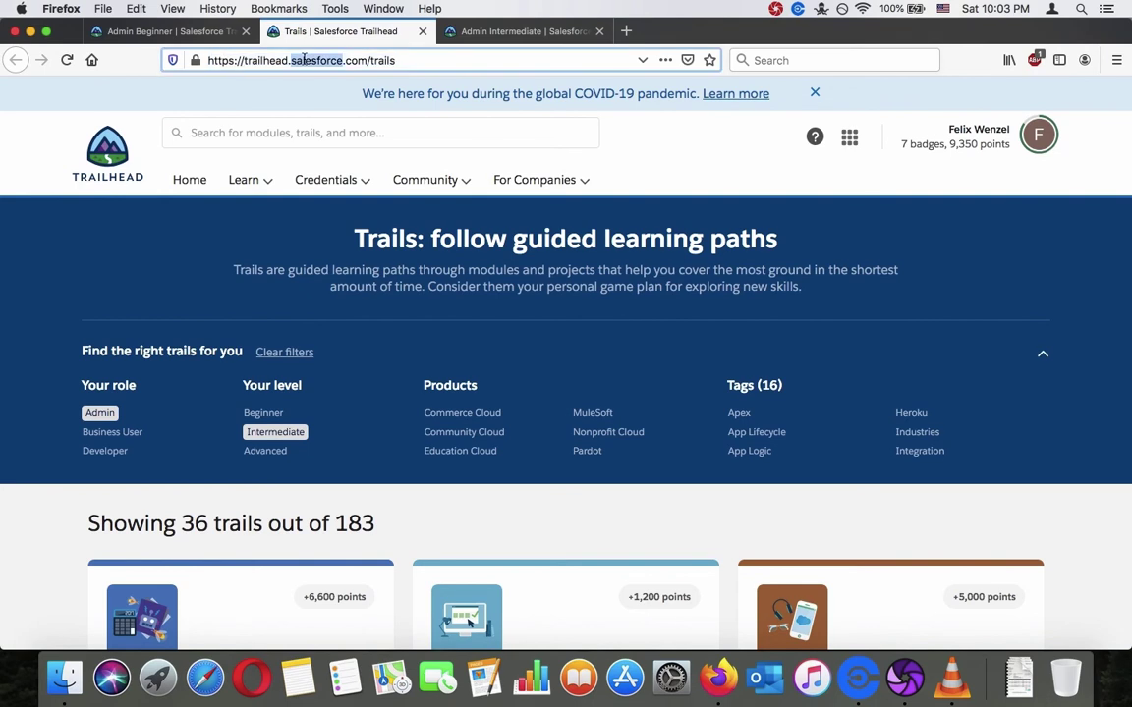
{"action": "scroll", "coordinate": [292, 251], "scroll_direction": "down", "scroll_amount": 5}
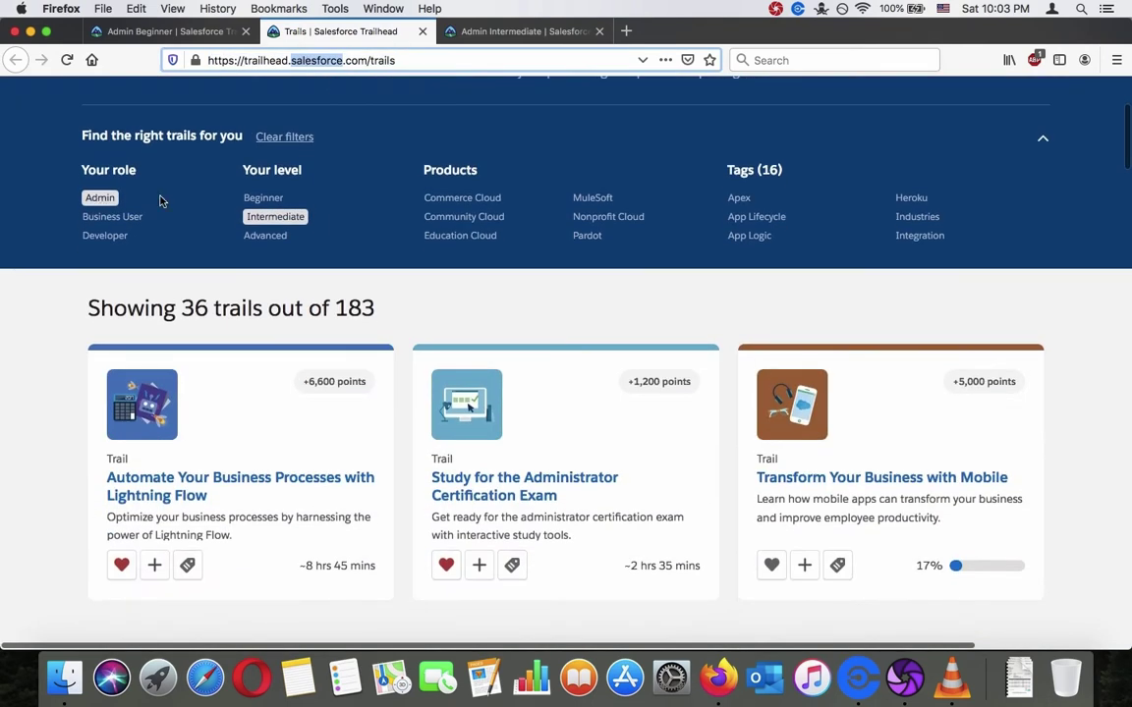
{"action": "scroll", "coordinate": [283, 229], "scroll_direction": "down", "scroll_amount": 5}
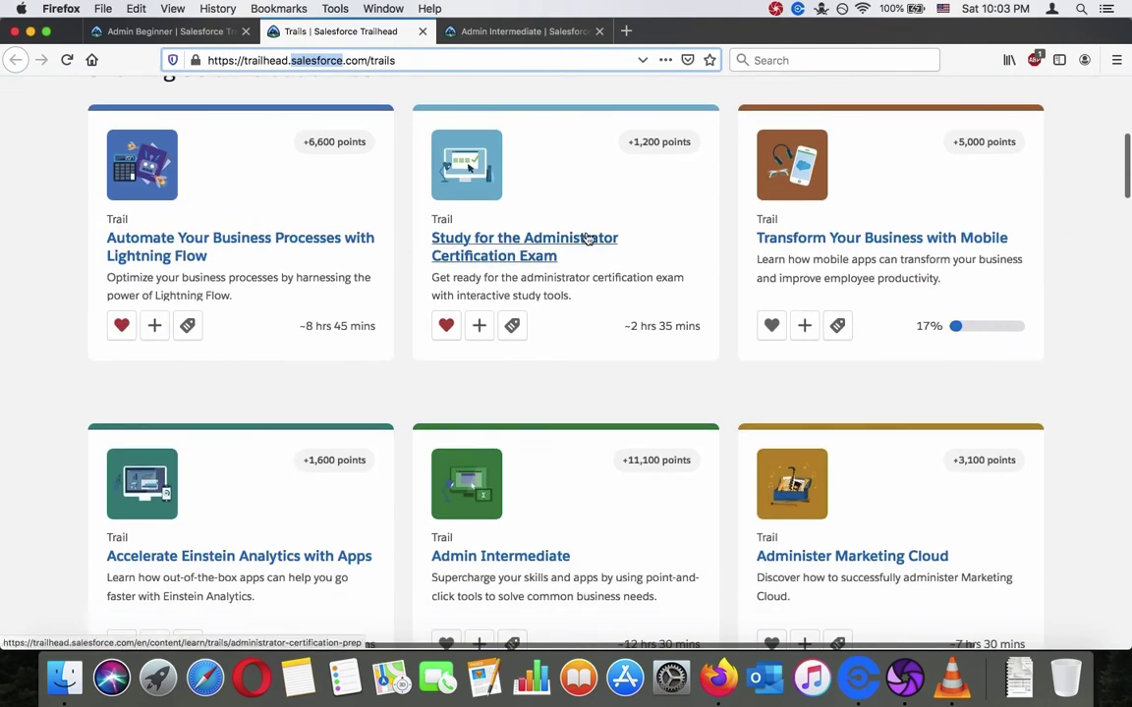
{"action": "scroll", "coordinate": [586, 236], "scroll_direction": "down", "scroll_amount": 4}
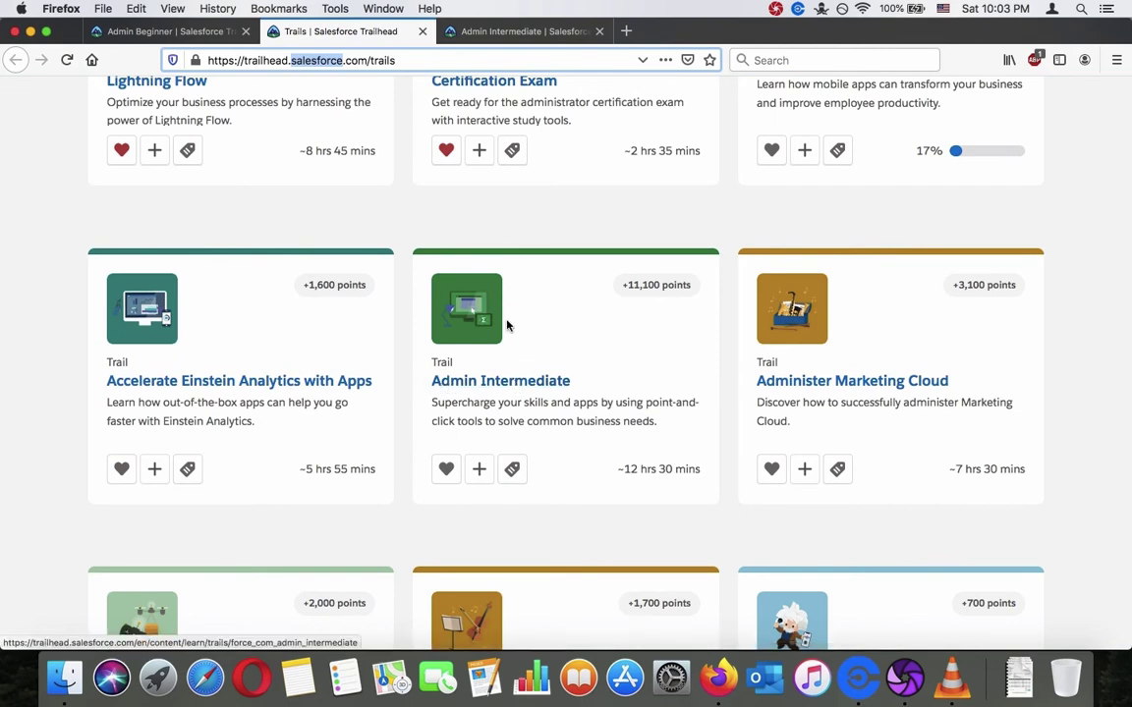
{"action": "left_click", "coordinate": [510, 37]}
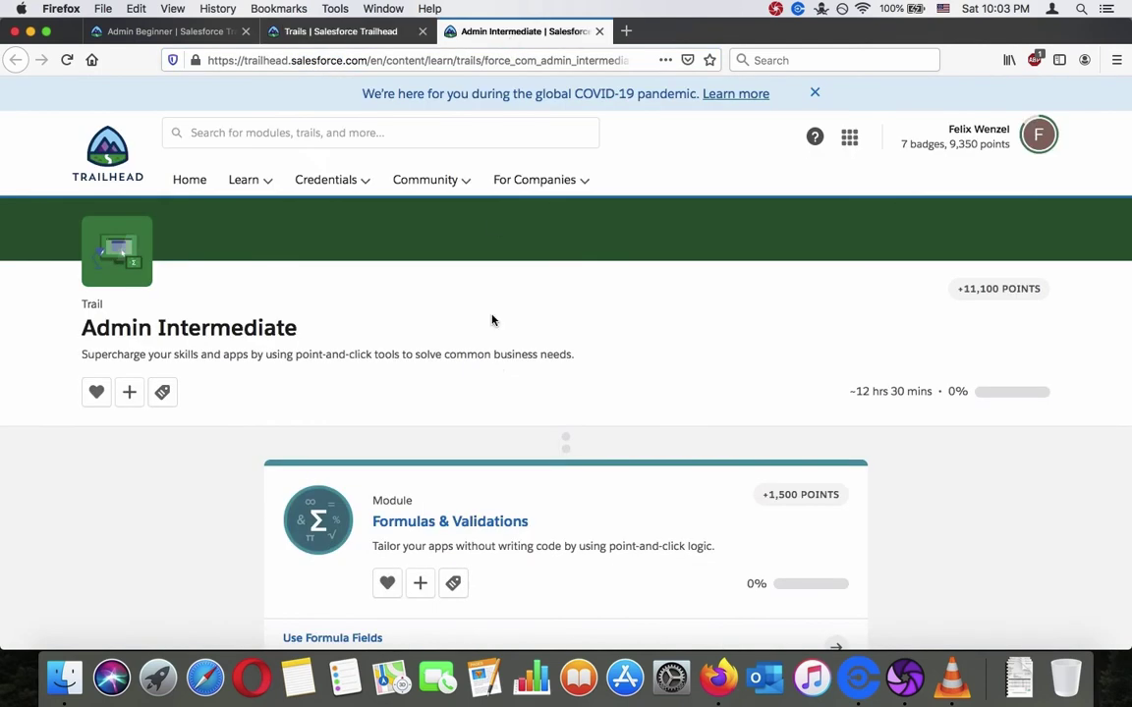
- Open the Formulas & Validations module's Use Formula Fields unit in a new tab and view it
{"action": "scroll", "coordinate": [495, 365], "scroll_direction": "down", "scroll_amount": 3}
{"action": "scroll", "coordinate": [495, 365], "scroll_direction": "down", "scroll_amount": 1}
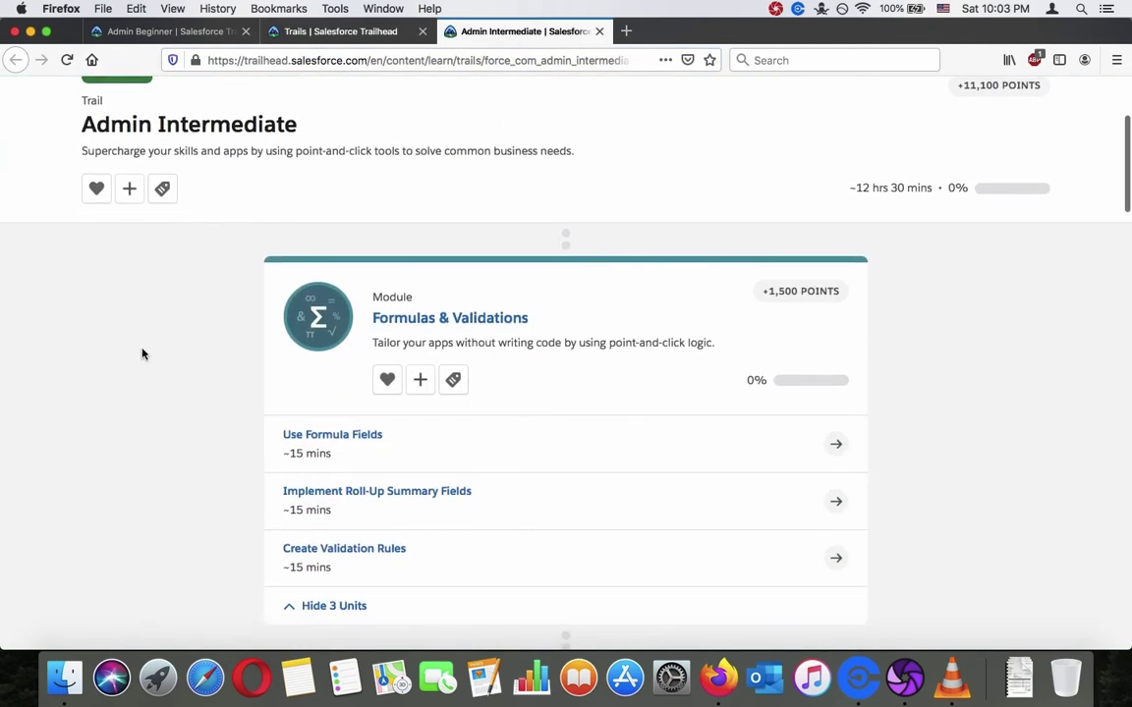
{"action": "scroll", "coordinate": [143, 354], "scroll_direction": "up", "scroll_amount": 3}
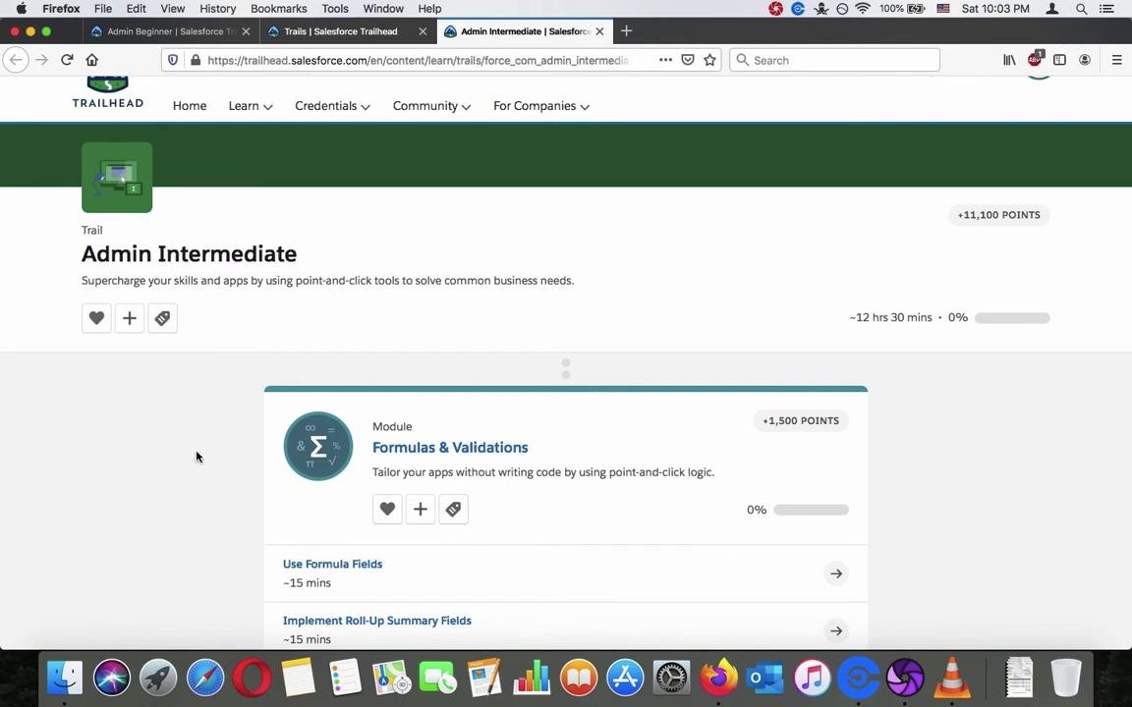
{"action": "scroll", "coordinate": [195, 457], "scroll_direction": "down", "scroll_amount": 1}
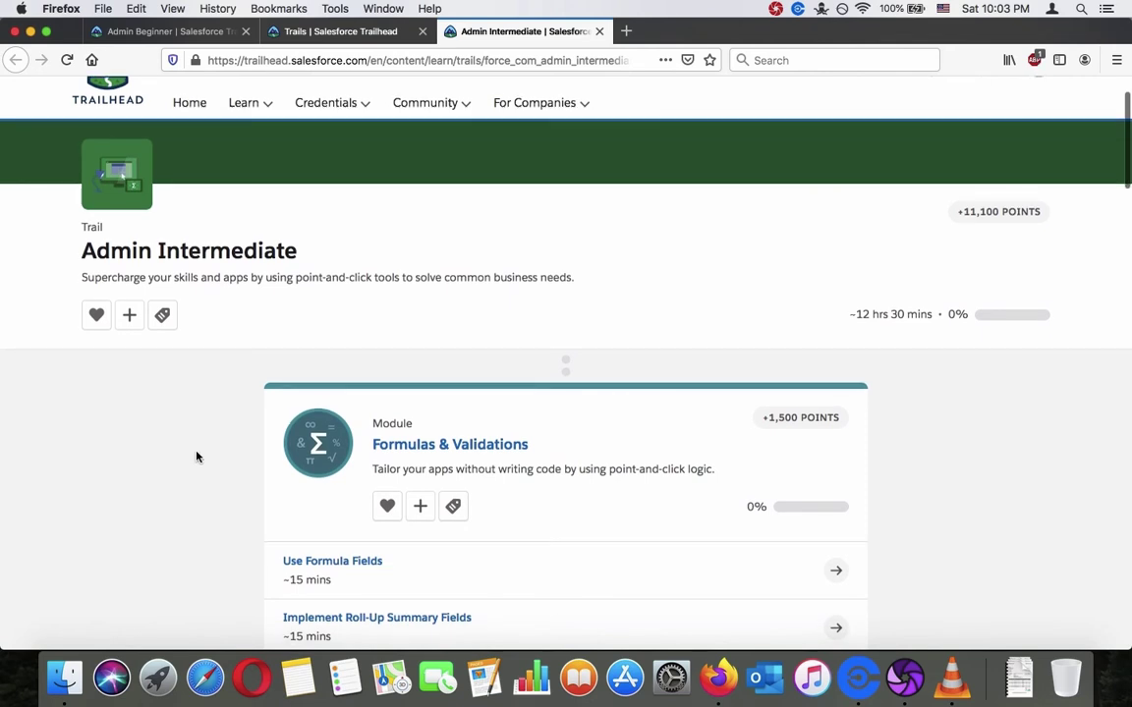
{"action": "scroll", "coordinate": [196, 457], "scroll_direction": "down", "scroll_amount": 3}
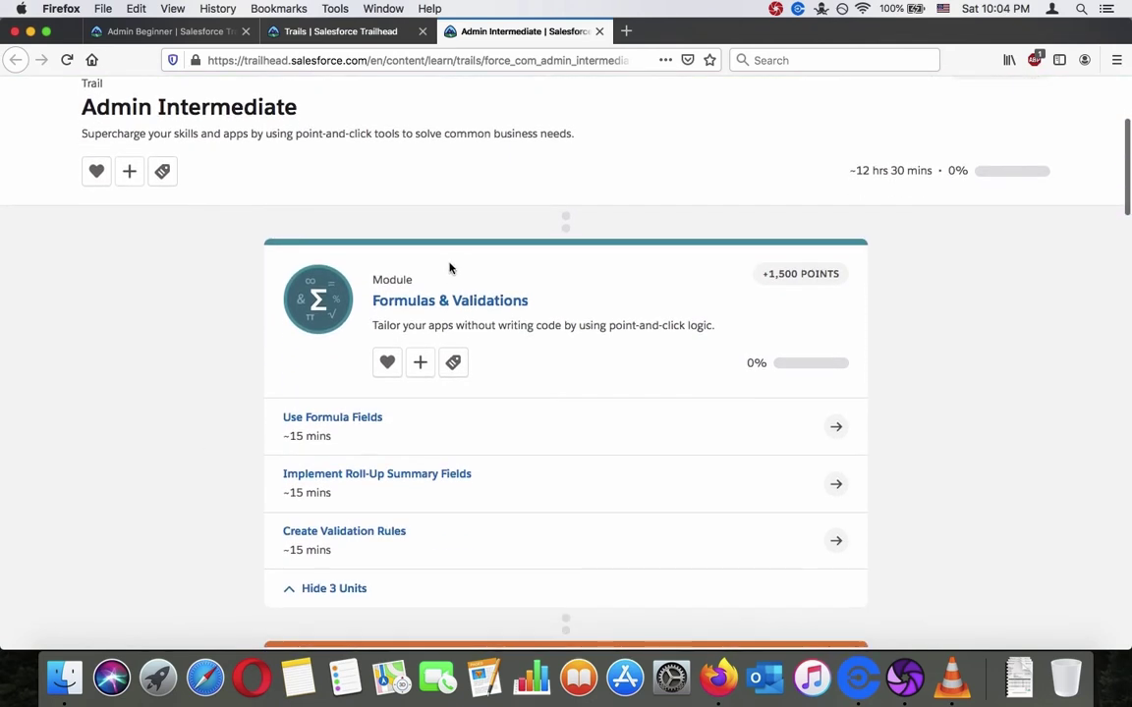
{"action": "triple_click", "coordinate": [401, 325]}
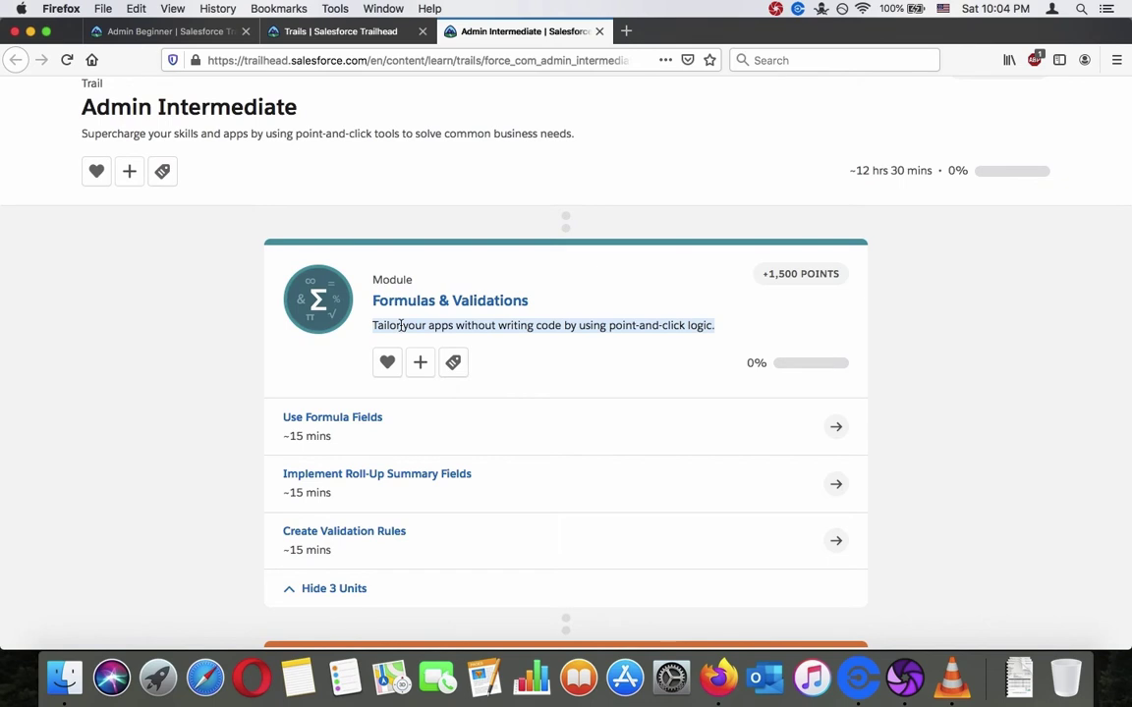
{"action": "left_click", "coordinate": [401, 326]}
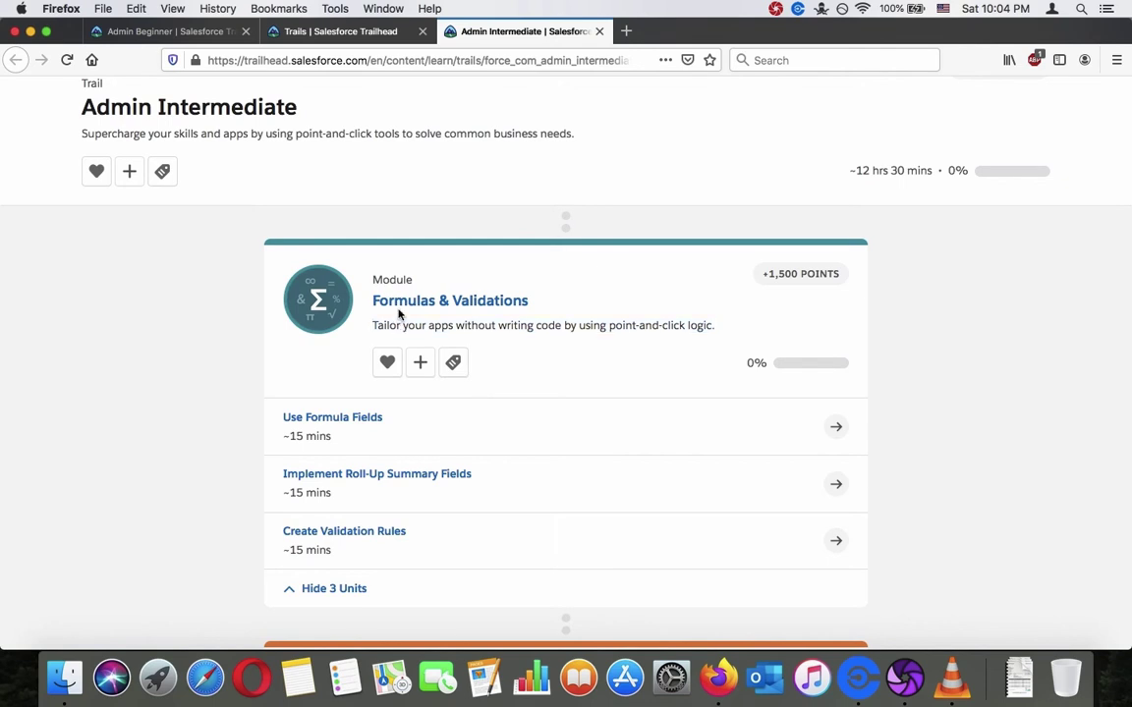
{"action": "right_click", "coordinate": [334, 418]}
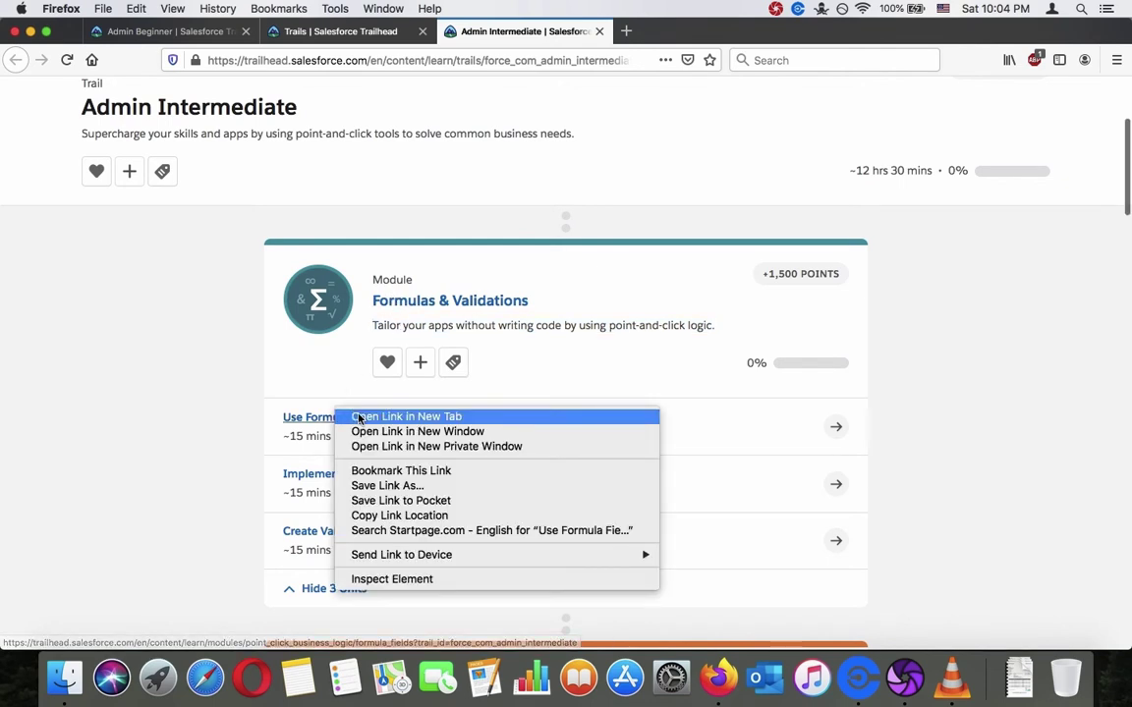
{"action": "left_click", "coordinate": [361, 417]}
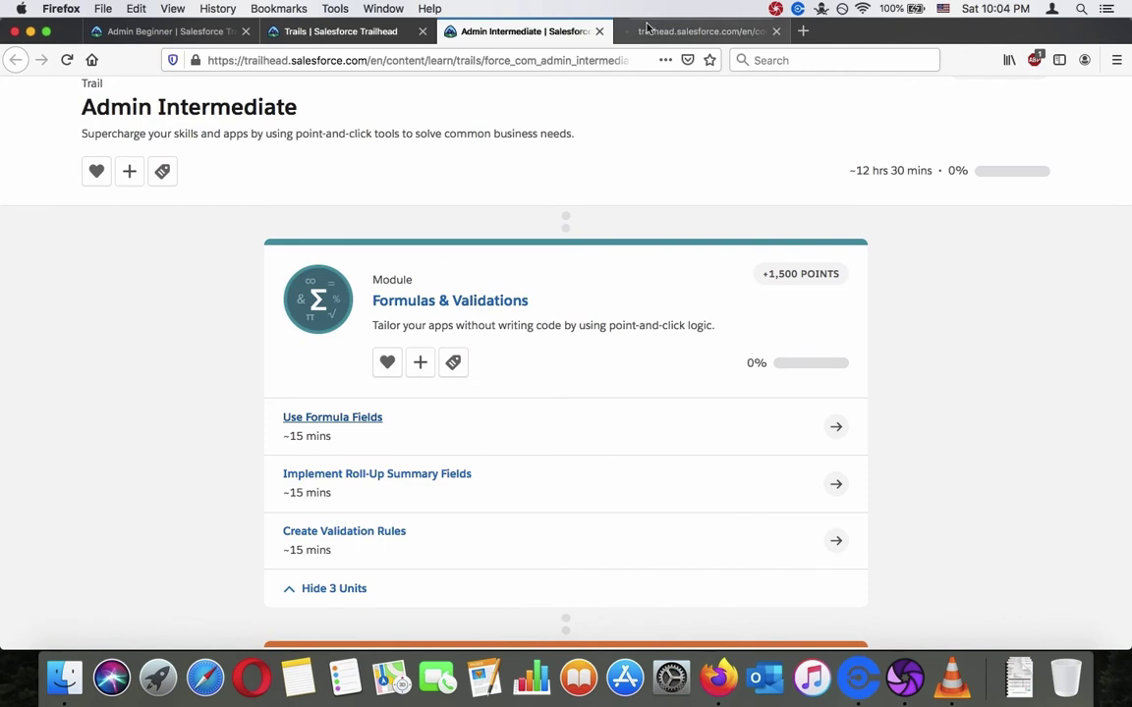
{"action": "left_click", "coordinate": [688, 31]}
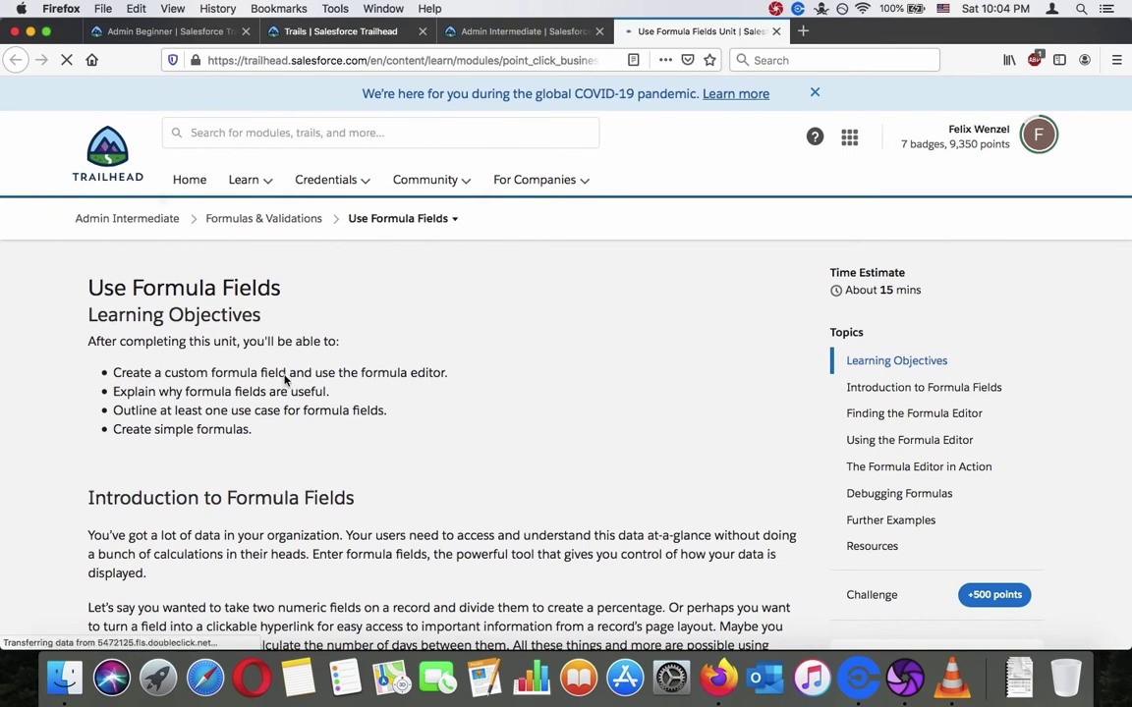
{"action": "triple_click", "coordinate": [286, 374]}
{"action": "left_click", "coordinate": [285, 373]}
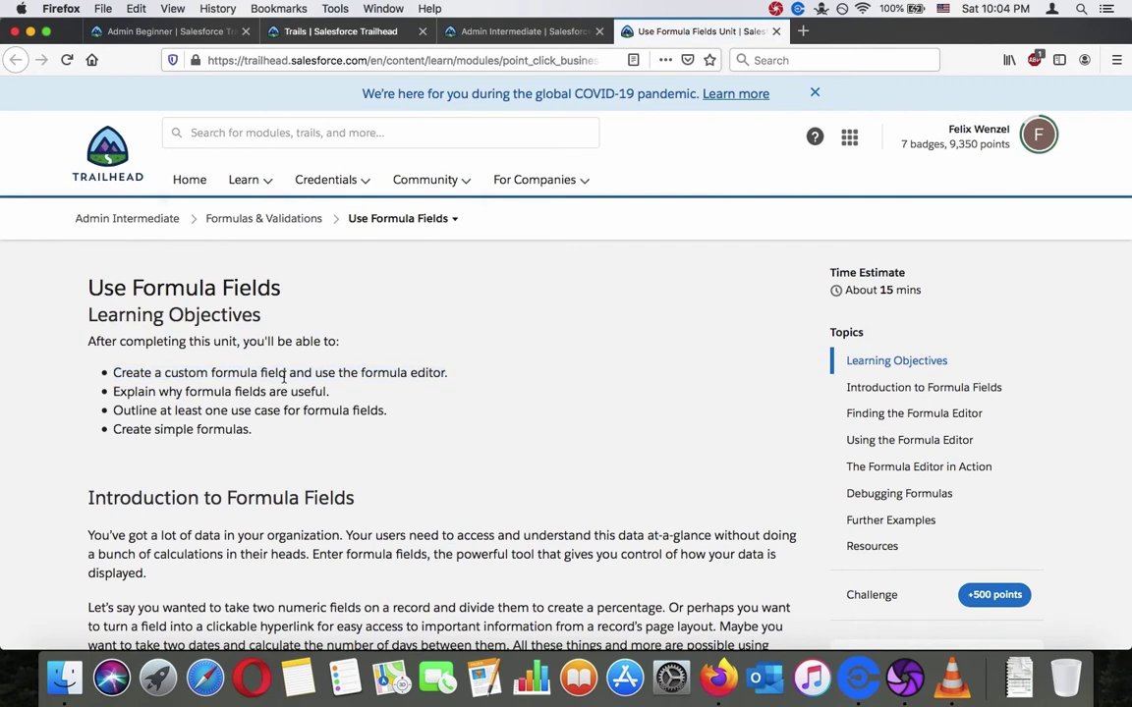
{"action": "scroll", "coordinate": [255, 372], "scroll_direction": "down", "scroll_amount": 1}
{"action": "triple_click", "coordinate": [227, 370]}
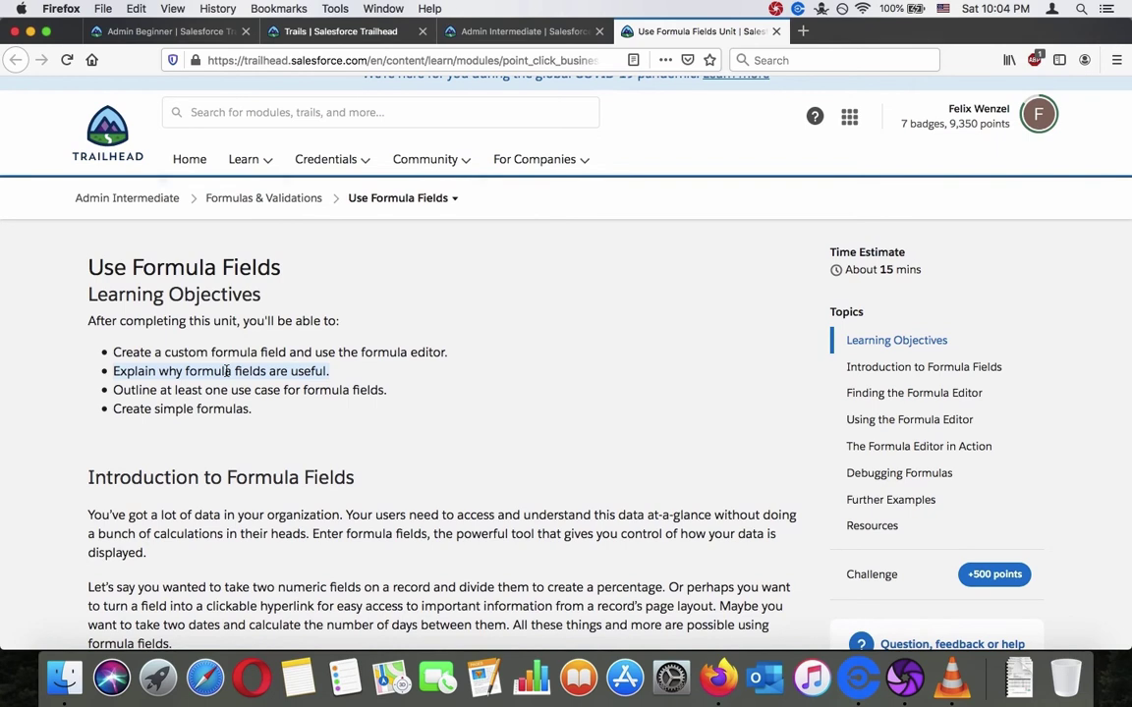
{"action": "triple_click", "coordinate": [218, 390]}
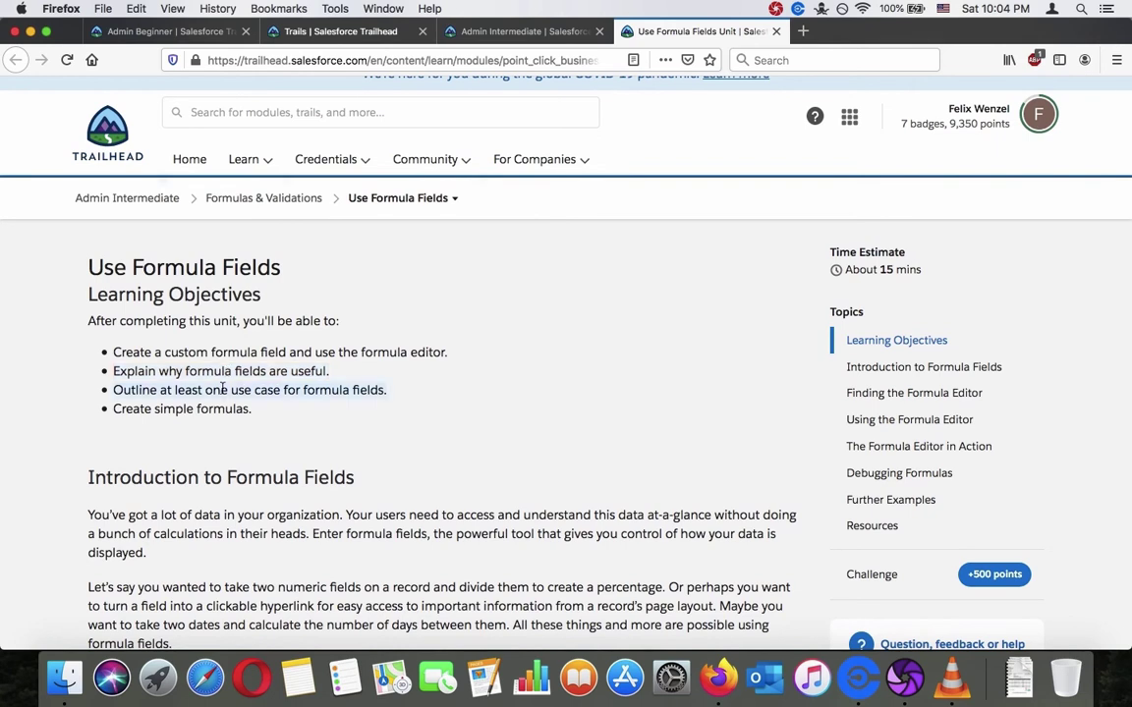
{"action": "triple_click", "coordinate": [209, 409]}
{"action": "scroll", "coordinate": [186, 363], "scroll_direction": "down", "scroll_amount": 5}
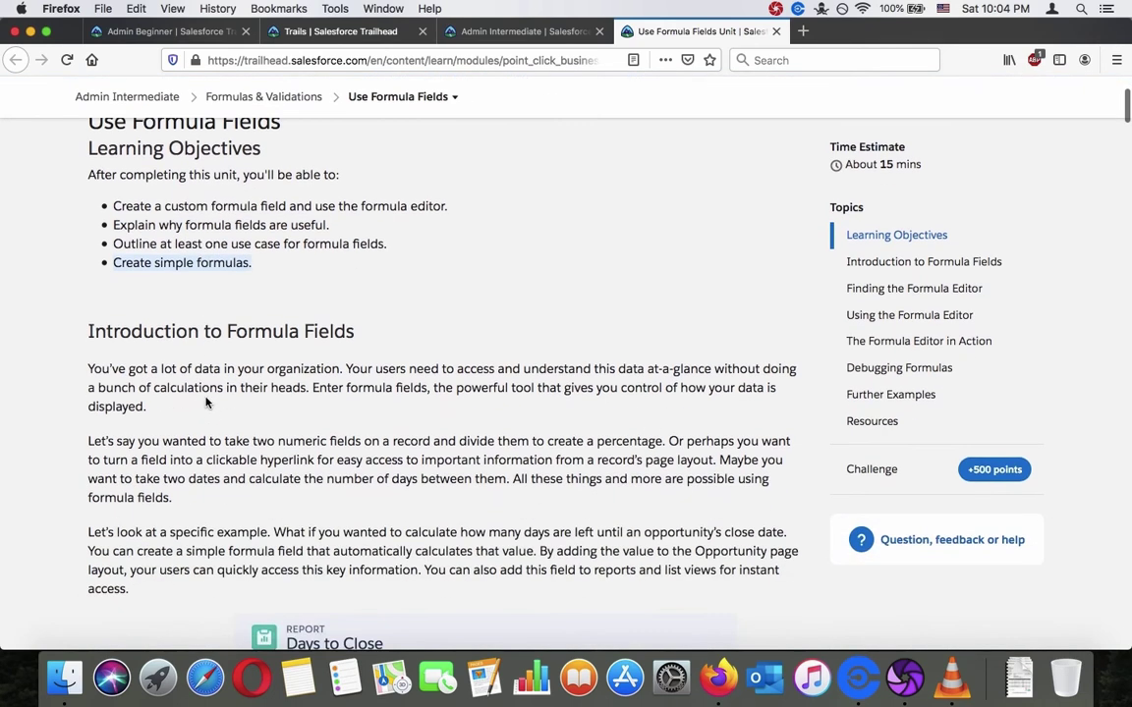
{"action": "triple_click", "coordinate": [183, 331]}
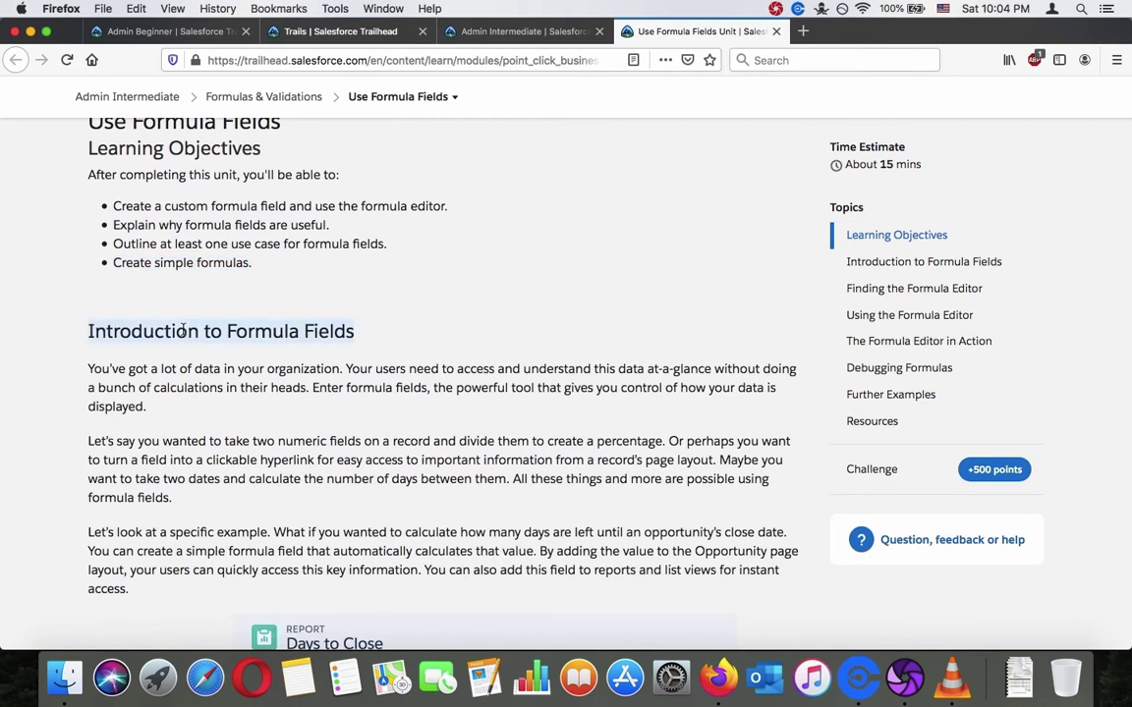
{"action": "triple_click", "coordinate": [175, 385]}
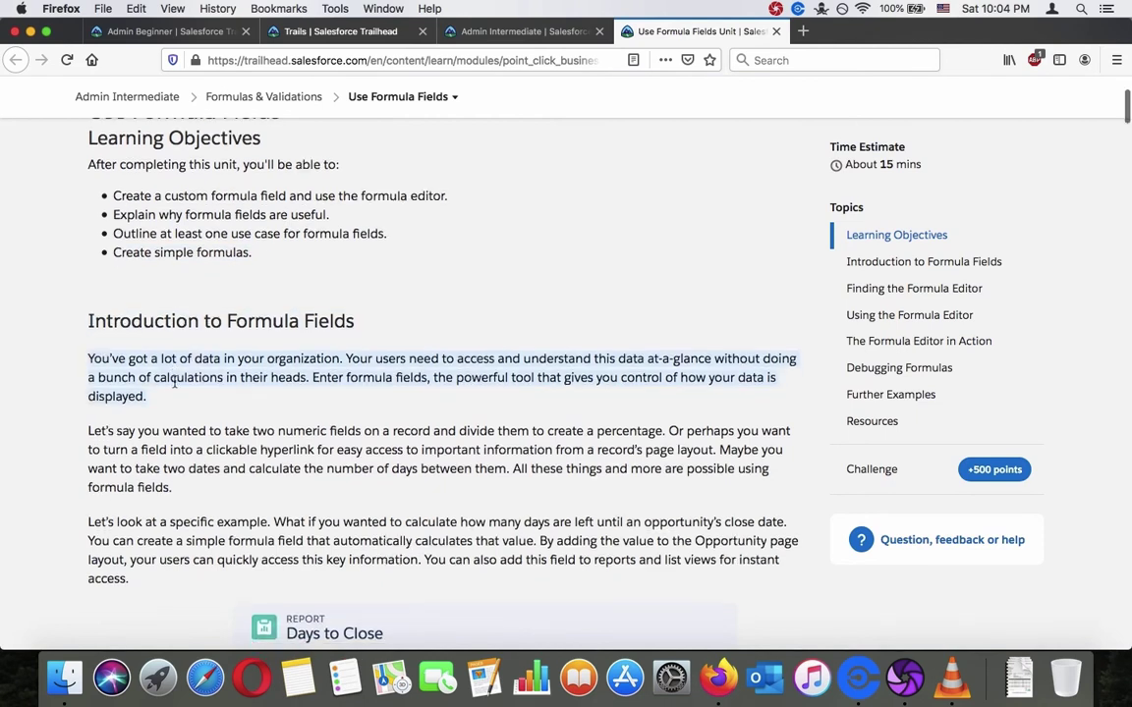
{"action": "scroll", "coordinate": [175, 385], "scroll_direction": "down", "scroll_amount": 2}
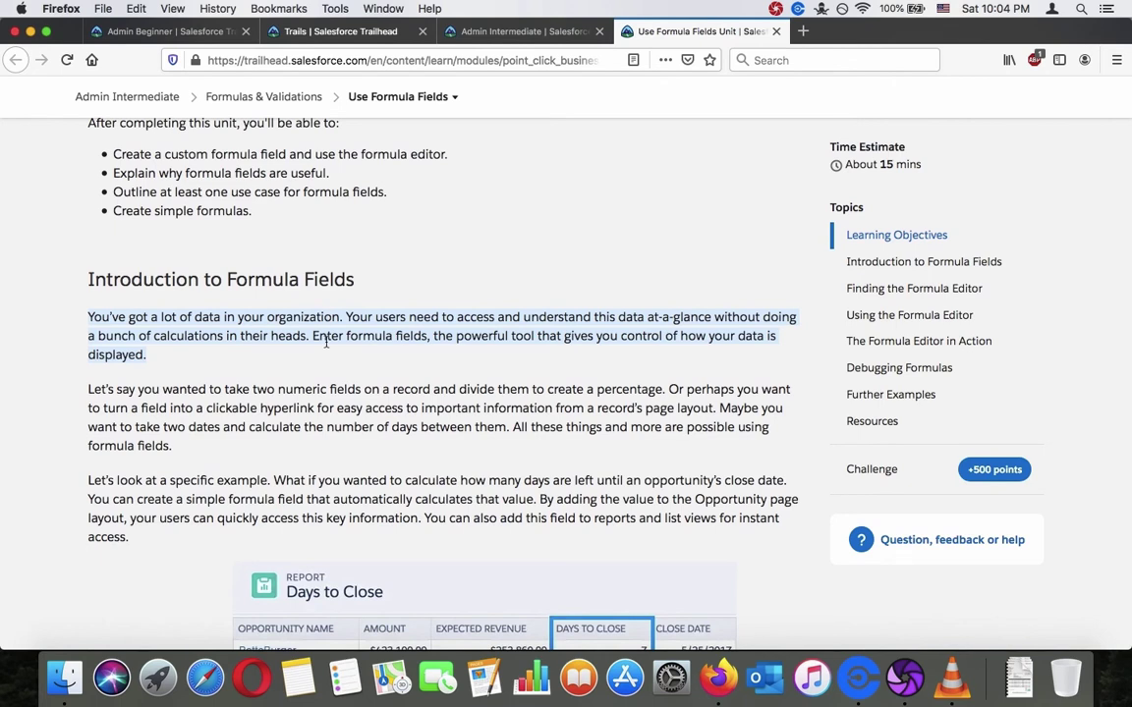
{"action": "scroll", "coordinate": [326, 342], "scroll_direction": "down", "scroll_amount": 3}
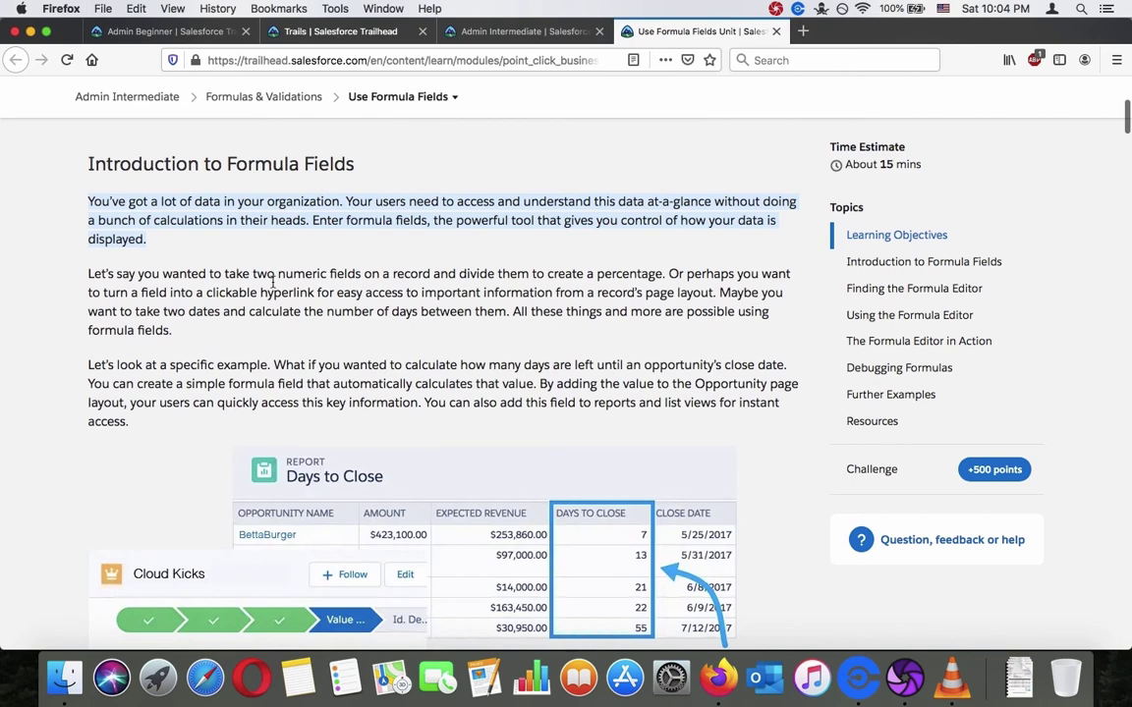
{"action": "triple_click", "coordinate": [272, 284]}
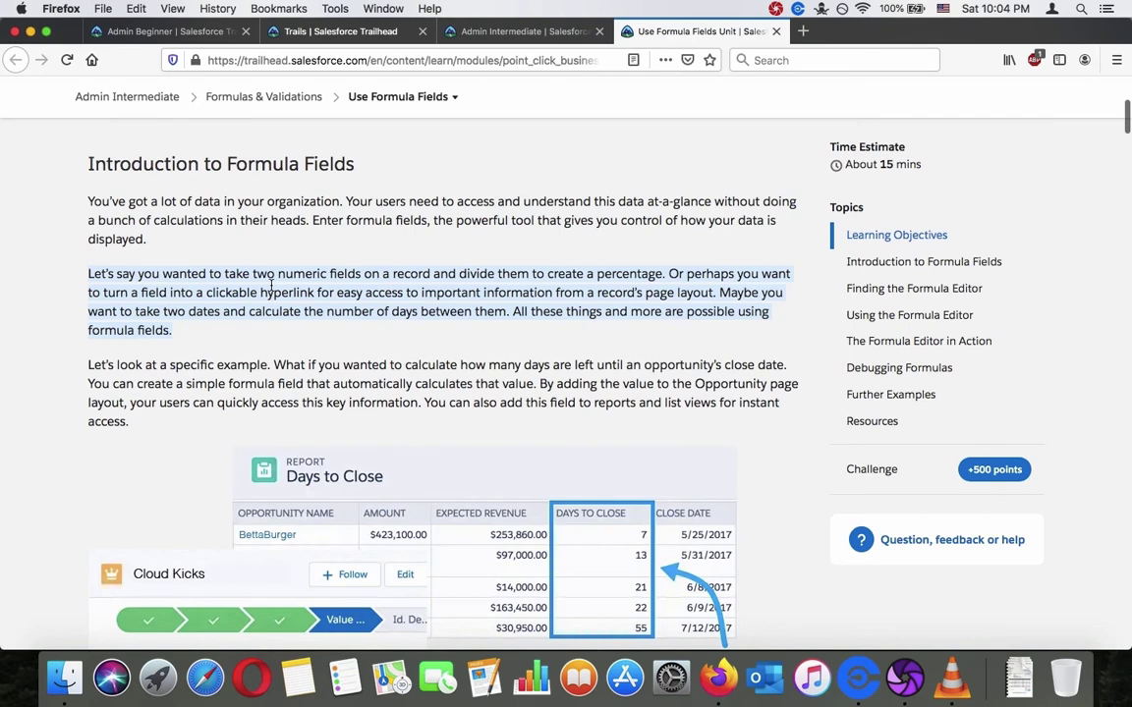
{"action": "scroll", "coordinate": [272, 284], "scroll_direction": "down", "scroll_amount": 1}
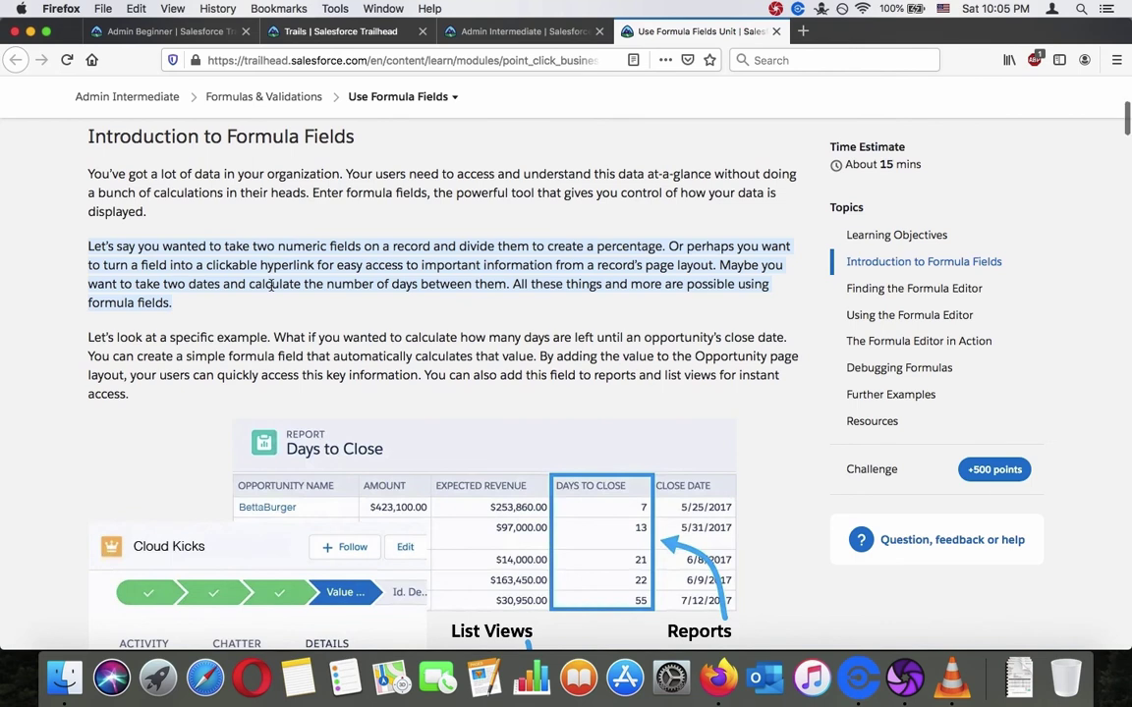
{"action": "scroll", "coordinate": [272, 285], "scroll_direction": "down", "scroll_amount": 2}
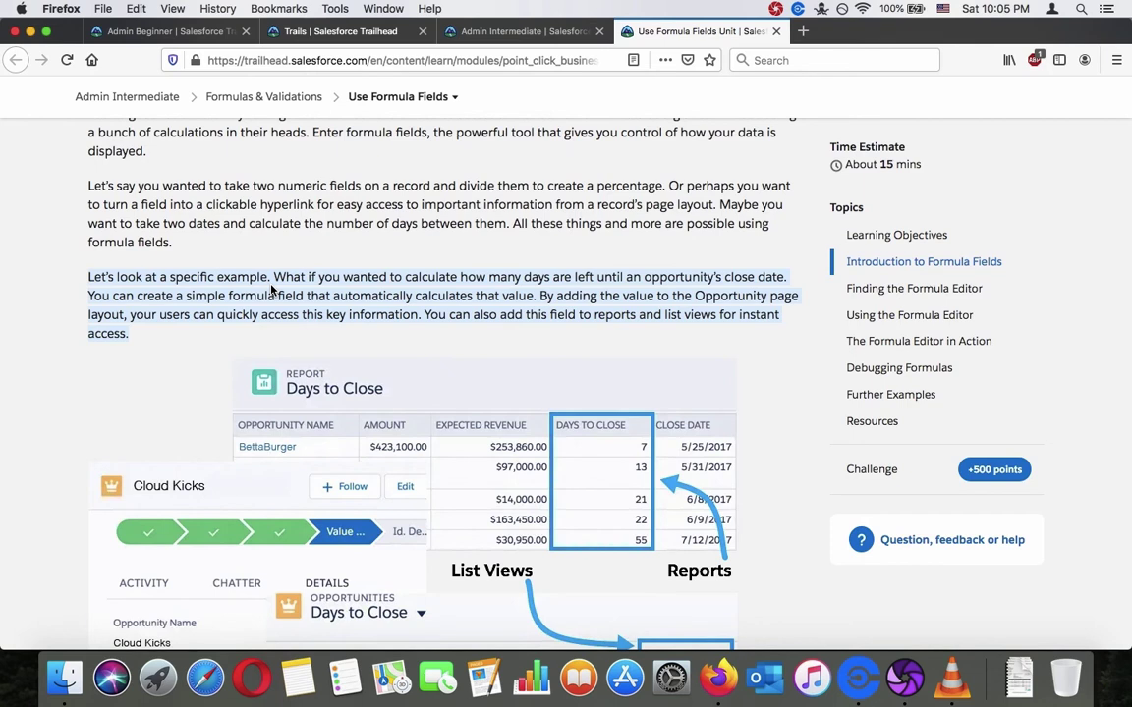
{"action": "left_click", "coordinate": [221, 310]}
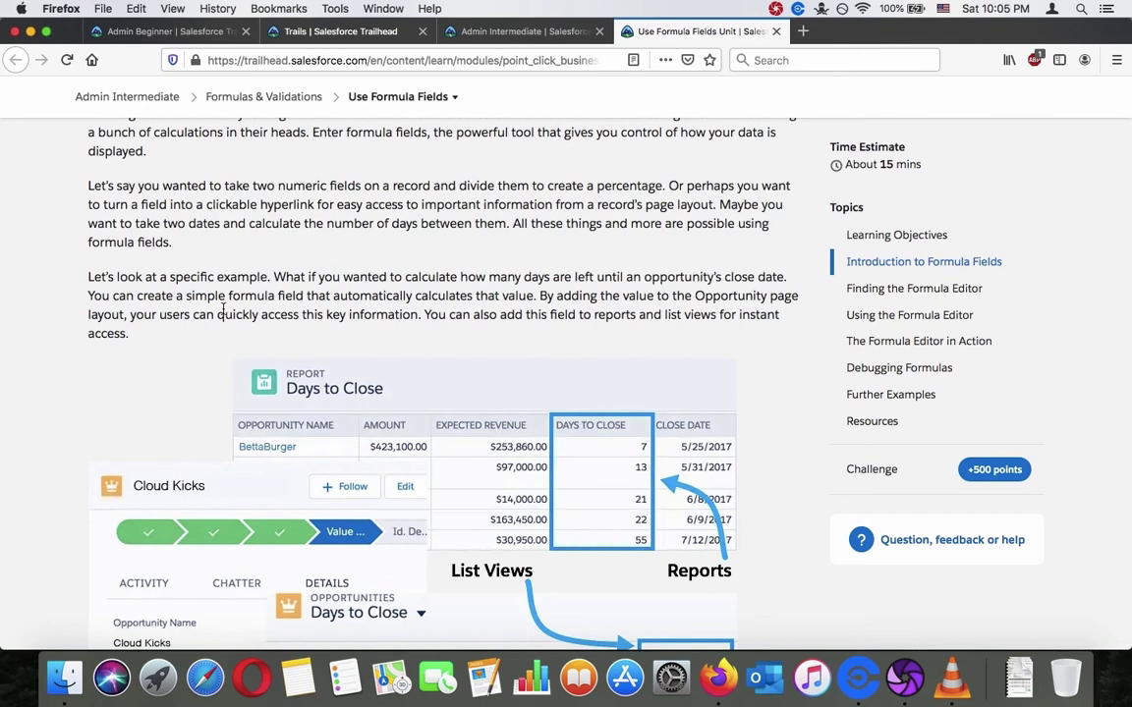
{"action": "scroll", "coordinate": [222, 313], "scroll_direction": "down", "scroll_amount": 1}
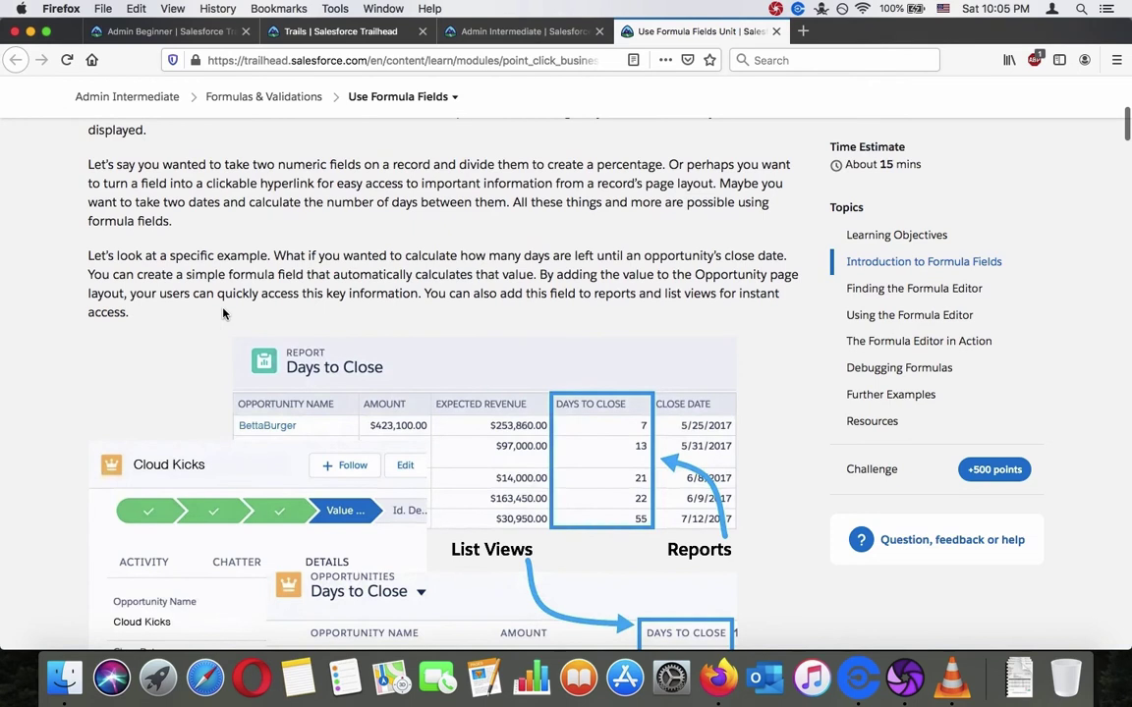
{"action": "scroll", "coordinate": [223, 314], "scroll_direction": "down", "scroll_amount": 5}
{"action": "scroll", "coordinate": [223, 313], "scroll_direction": "up", "scroll_amount": 1}
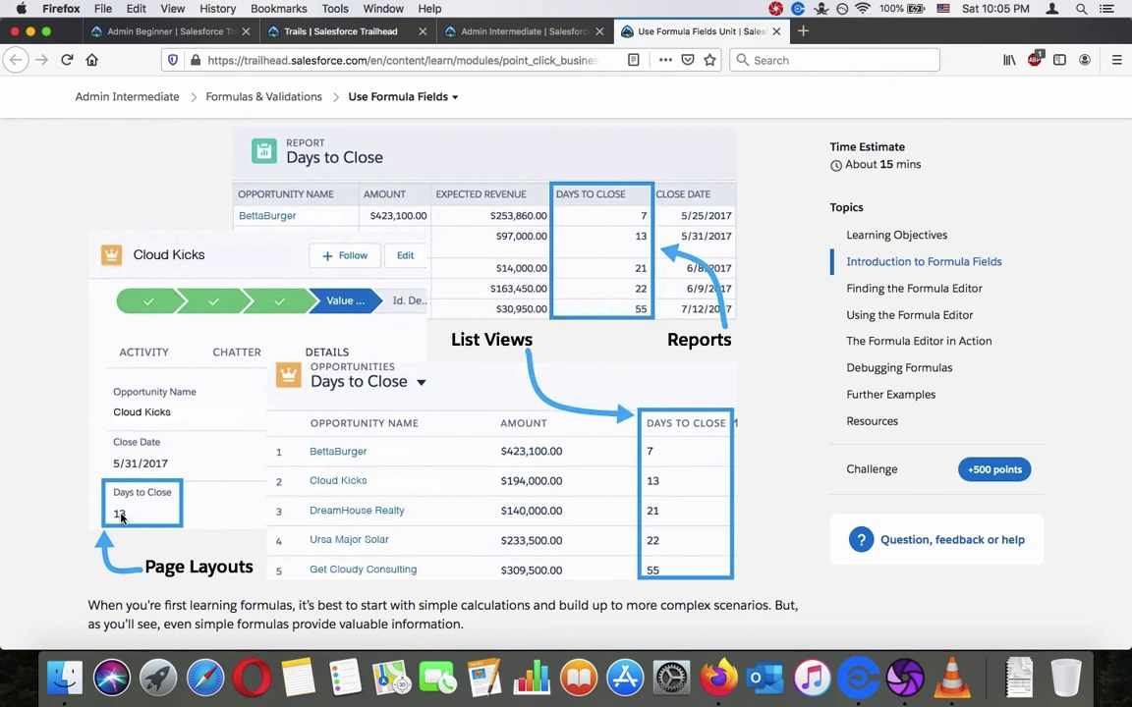
{"action": "scroll", "coordinate": [120, 518], "scroll_direction": "down", "scroll_amount": 5}
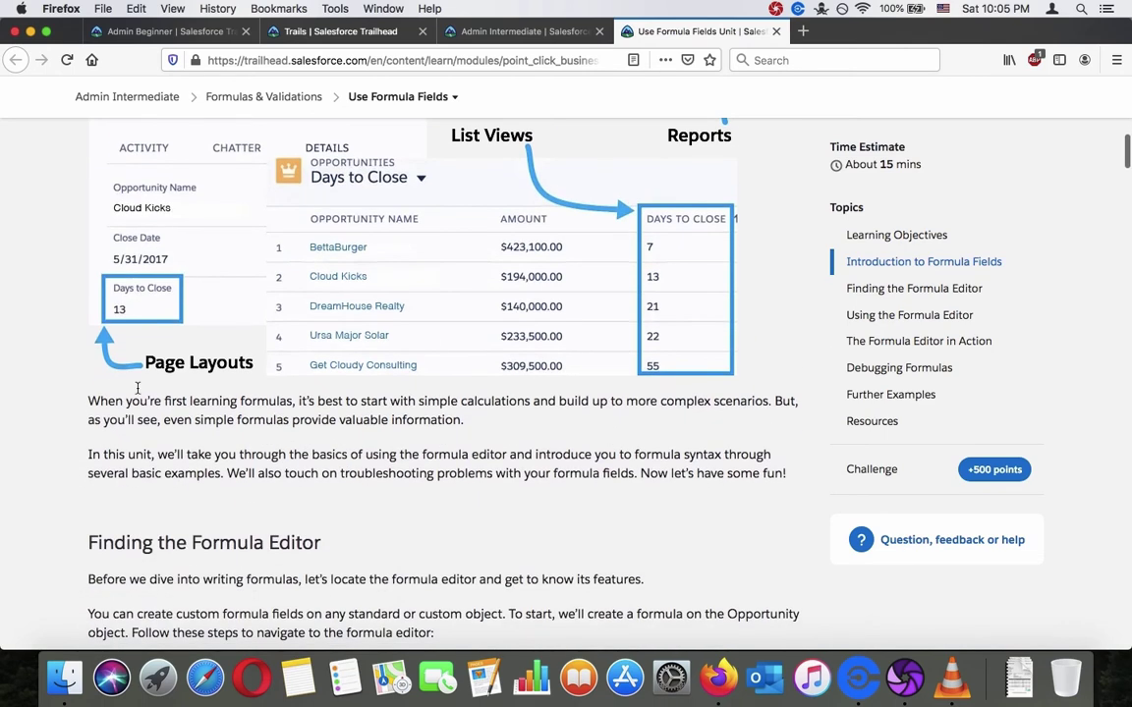
{"action": "triple_click", "coordinate": [136, 413]}
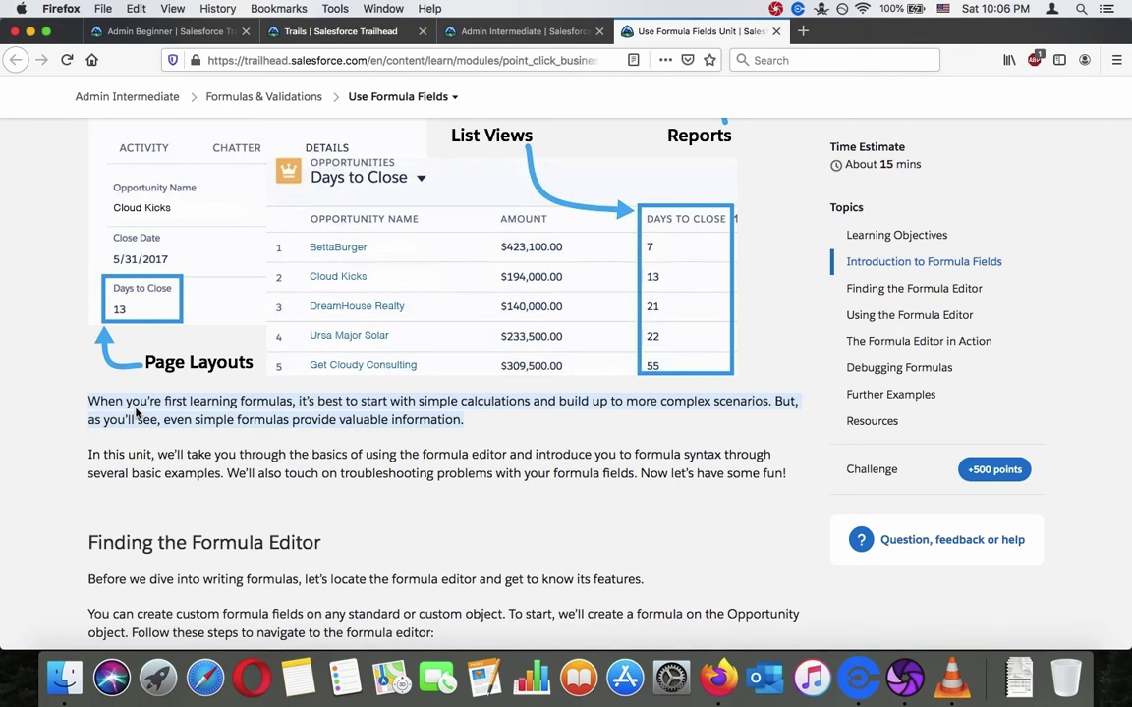
{"action": "left_click", "coordinate": [136, 414]}
{"action": "triple_click", "coordinate": [136, 418]}
{"action": "scroll", "coordinate": [135, 422], "scroll_direction": "down", "scroll_amount": 1}
{"action": "triple_click", "coordinate": [134, 424]}
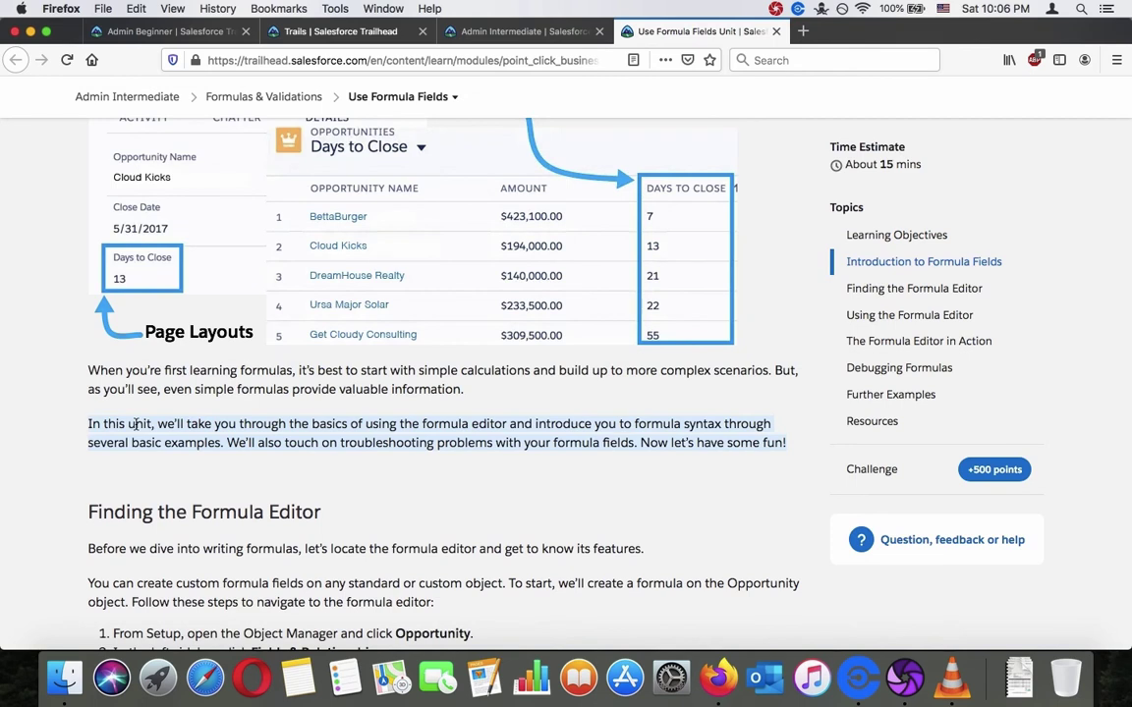
{"action": "scroll", "coordinate": [135, 424], "scroll_direction": "down", "scroll_amount": 1}
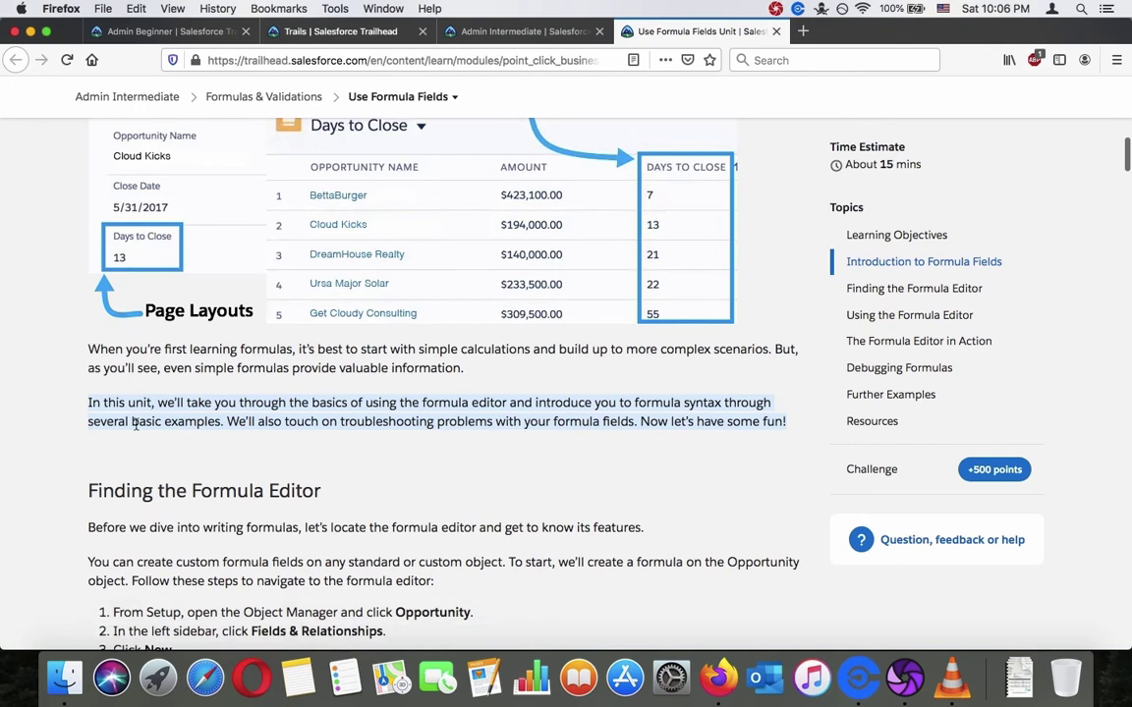
{"action": "left_click", "coordinate": [144, 393]}
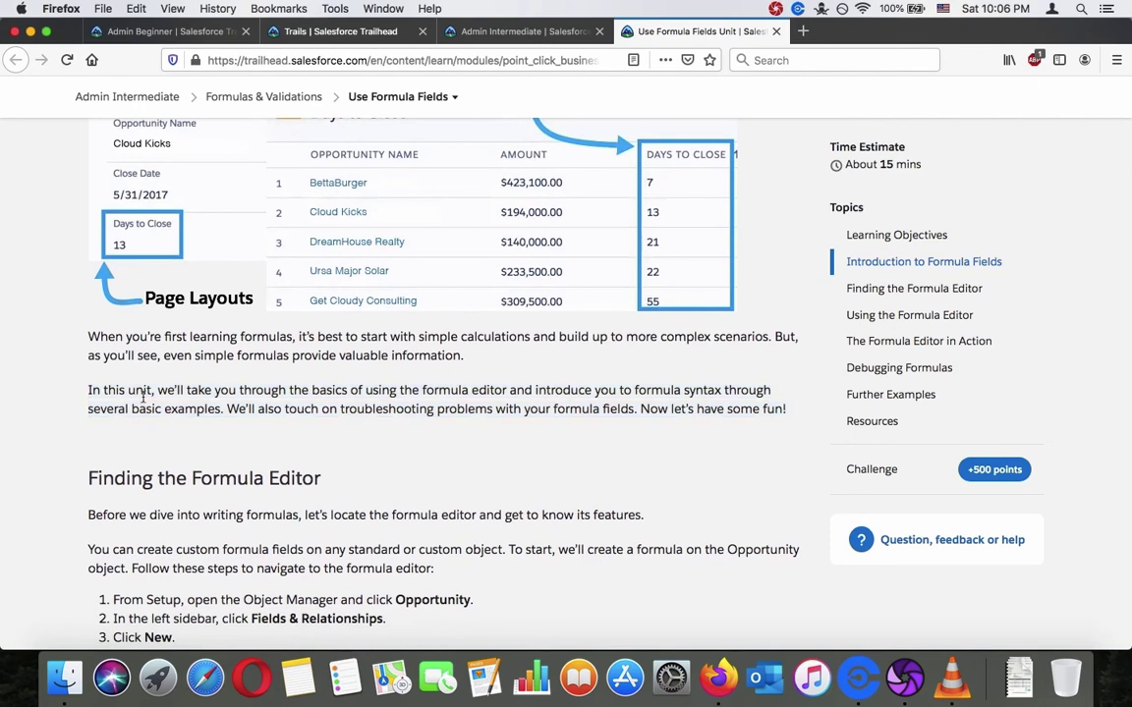
{"action": "scroll", "coordinate": [143, 394], "scroll_direction": "down", "scroll_amount": 4}
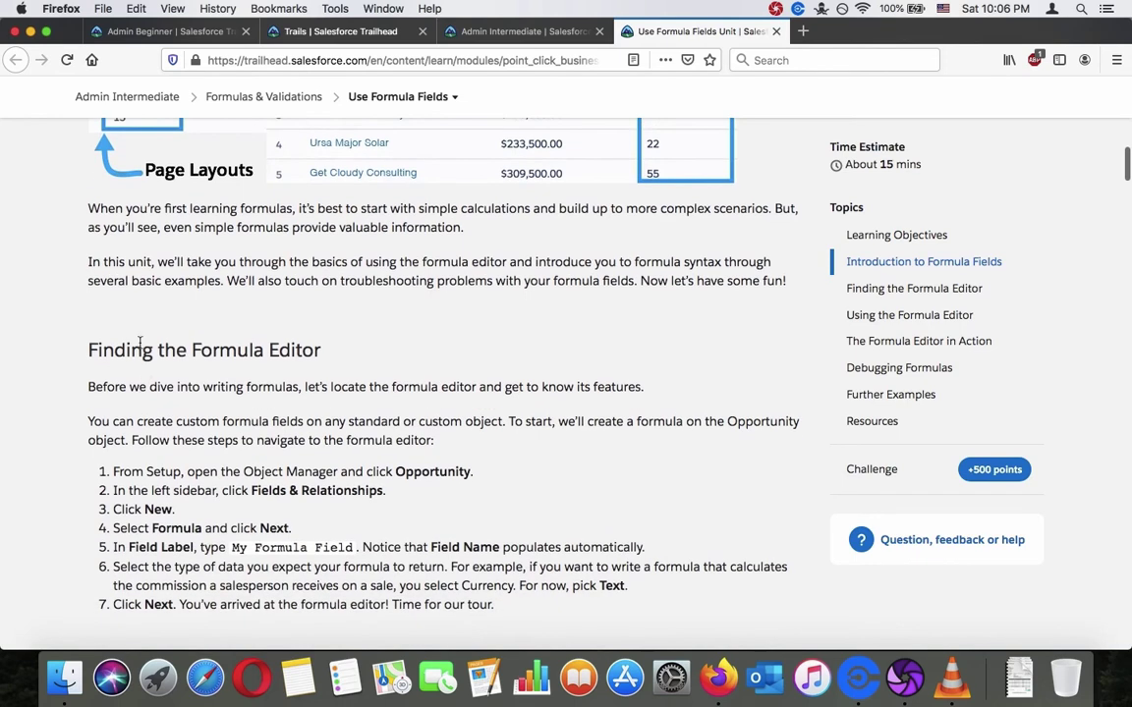
- Launch My Trailhead Playground 1 from the unit's Hands-on Challenge
{"action": "triple_click", "coordinate": [139, 346]}
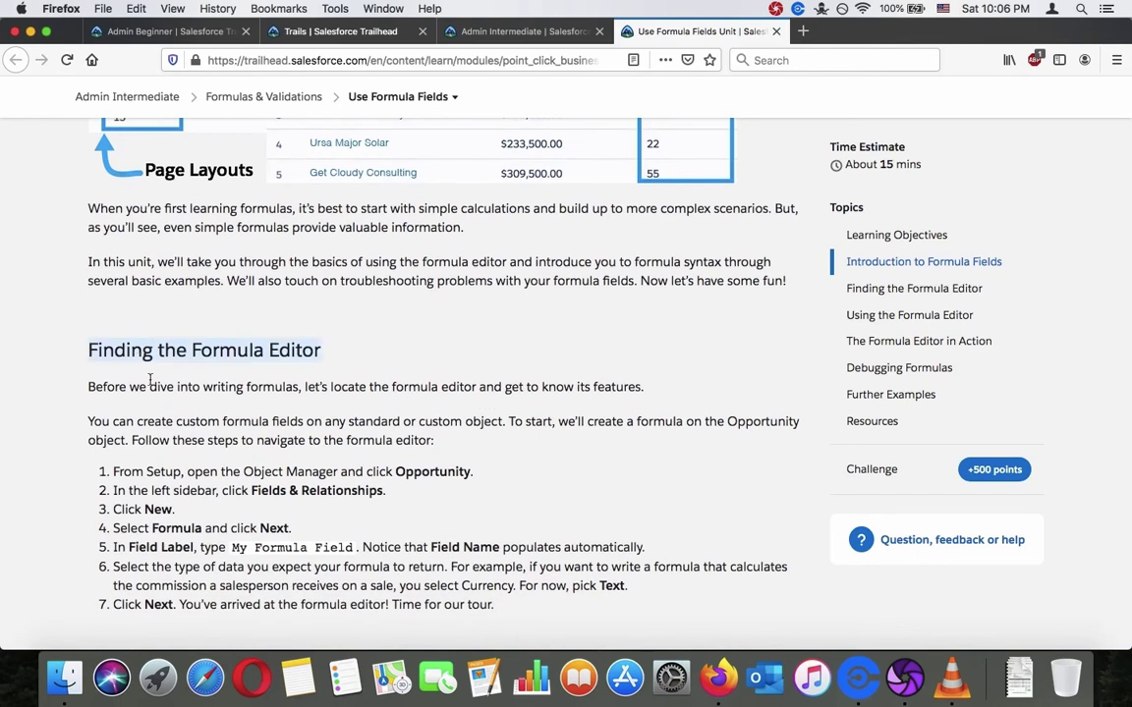
{"action": "triple_click", "coordinate": [151, 381]}
{"action": "scroll", "coordinate": [150, 381], "scroll_direction": "down", "scroll_amount": 5}
{"action": "left_click", "coordinate": [153, 381]}
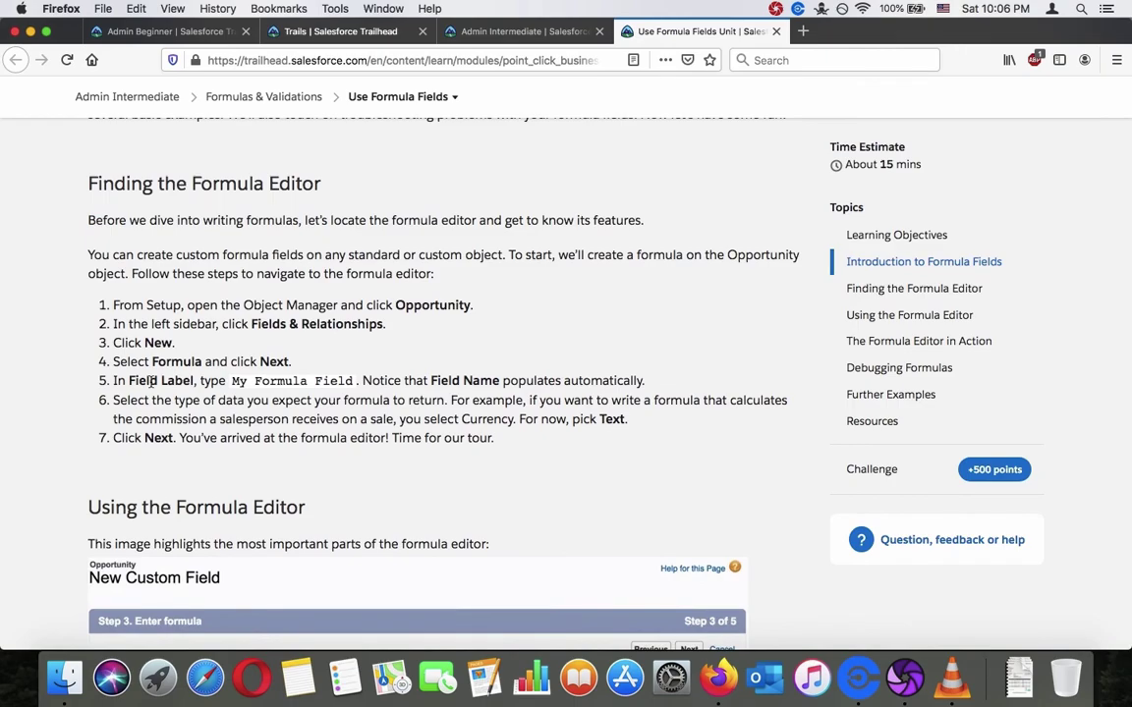
{"action": "scroll", "coordinate": [153, 382], "scroll_direction": "down", "scroll_amount": 20}
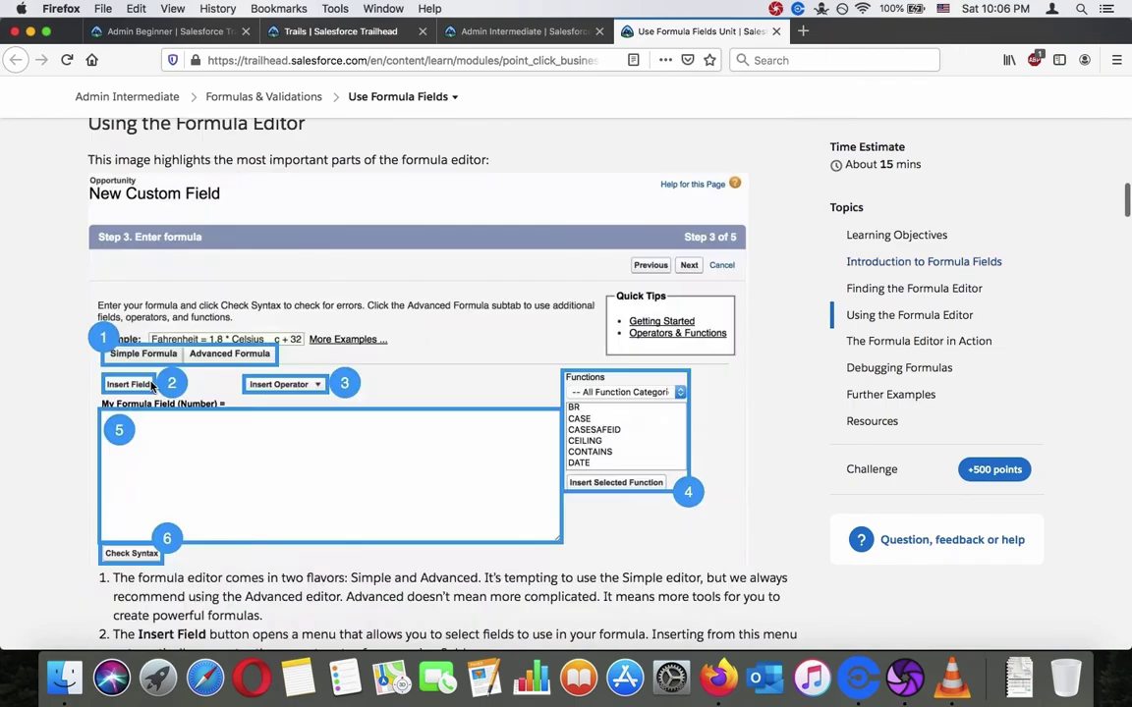
{"action": "scroll", "coordinate": [151, 382], "scroll_direction": "down", "scroll_amount": 20}
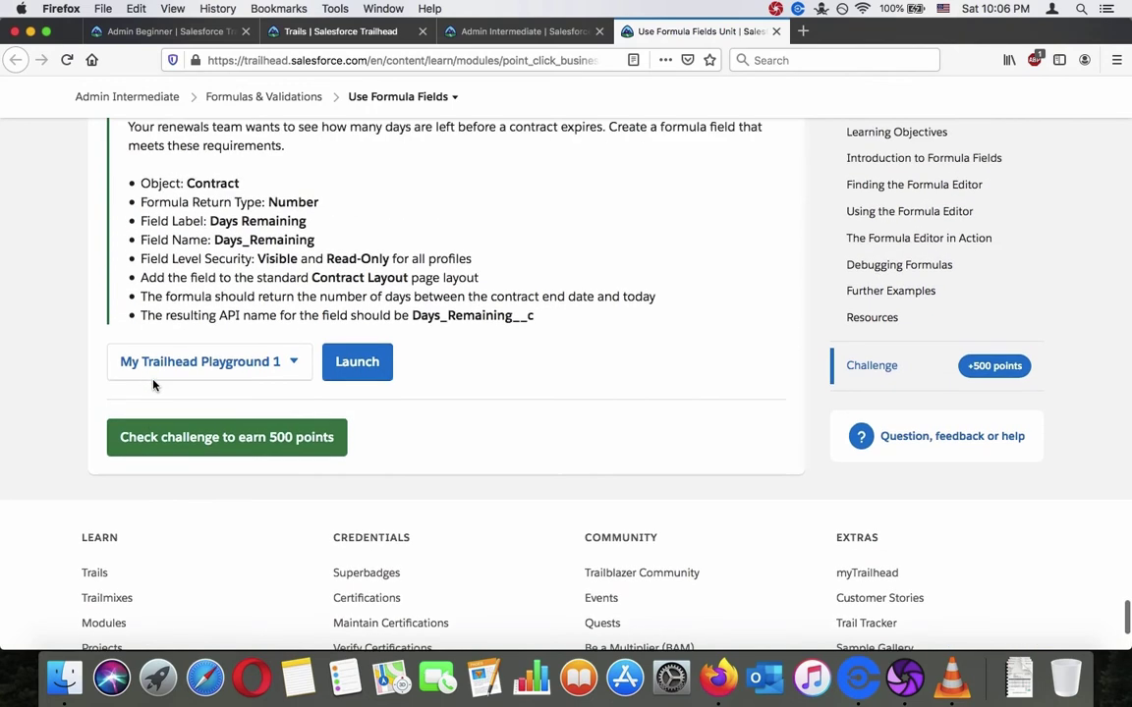
{"action": "left_click", "coordinate": [359, 361]}
- Review steps 1 and 2 of the challenge instructions in the Use Formula Fields unit
{"action": "left_click", "coordinate": [637, 39]}
{"action": "scroll", "coordinate": [471, 298], "scroll_direction": "up", "scroll_amount": 20}
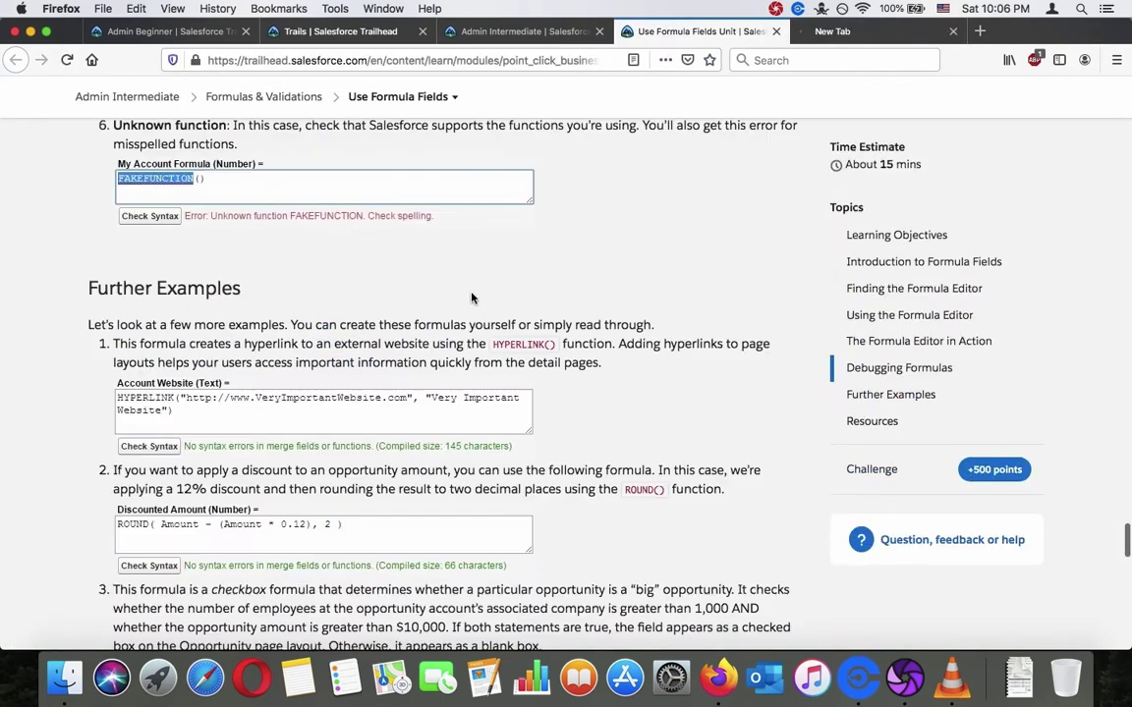
{"action": "scroll", "coordinate": [471, 298], "scroll_direction": "up", "scroll_amount": 15}
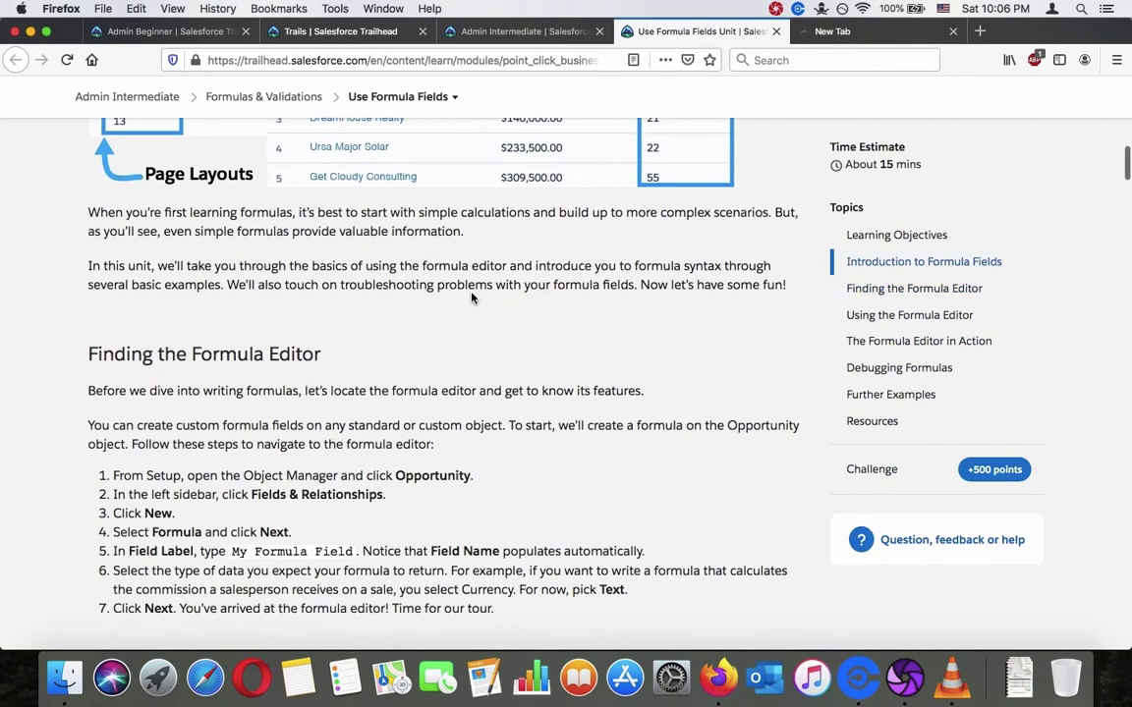
{"action": "triple_click", "coordinate": [206, 472]}
{"action": "triple_click", "coordinate": [211, 491]}
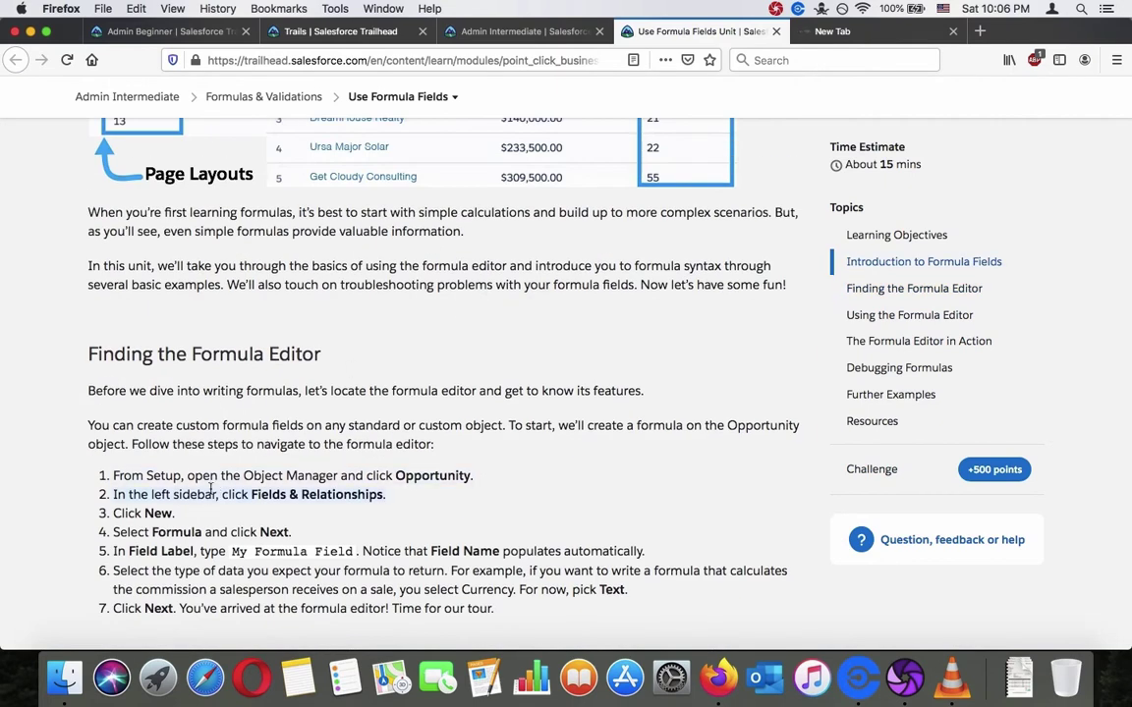
{"action": "scroll", "coordinate": [210, 489], "scroll_direction": "down", "scroll_amount": 3}
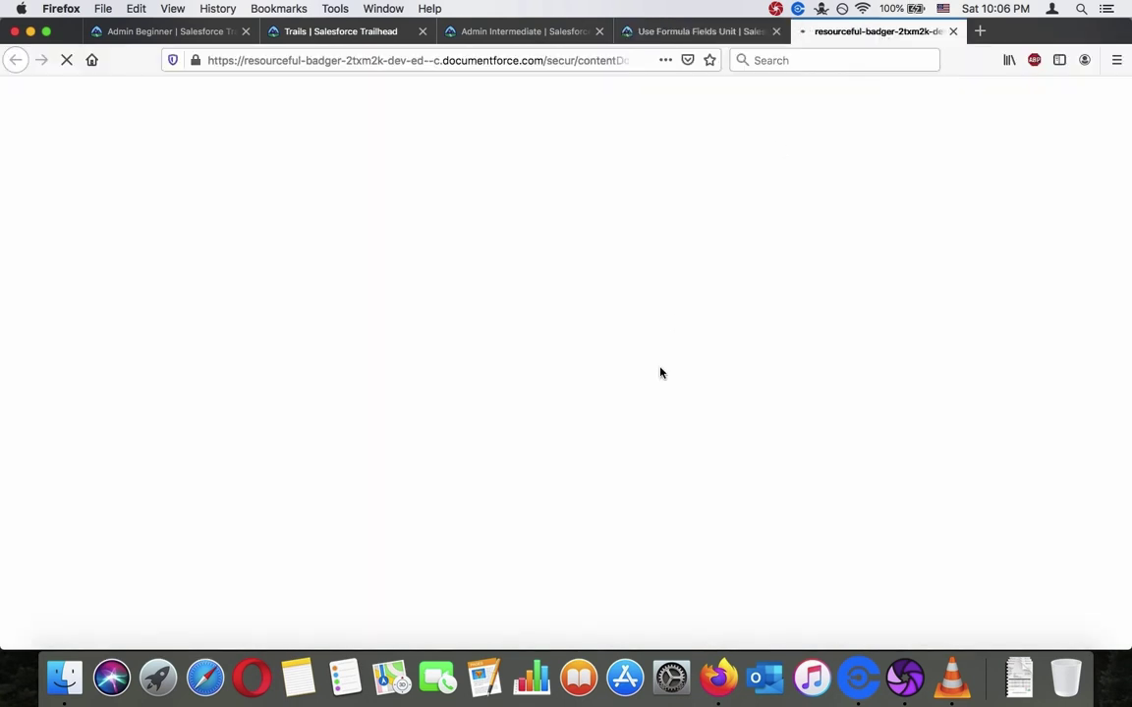
{"action": "left_click", "coordinate": [735, 33]}
- Detach the Salesforce home page into its own window, tiled right with Trailhead on the left
{"action": "left_click", "coordinate": [834, 32]}
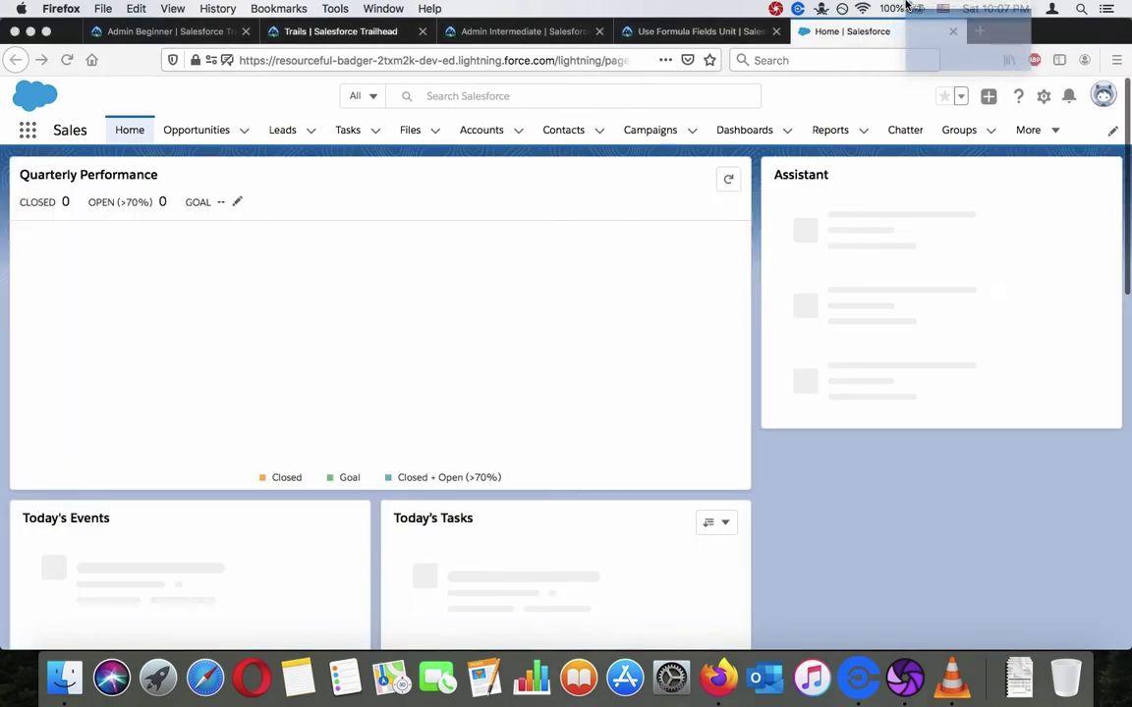
{"action": "left_click_drag", "start_coordinate": [909, 4], "coordinate": [889, 22]}
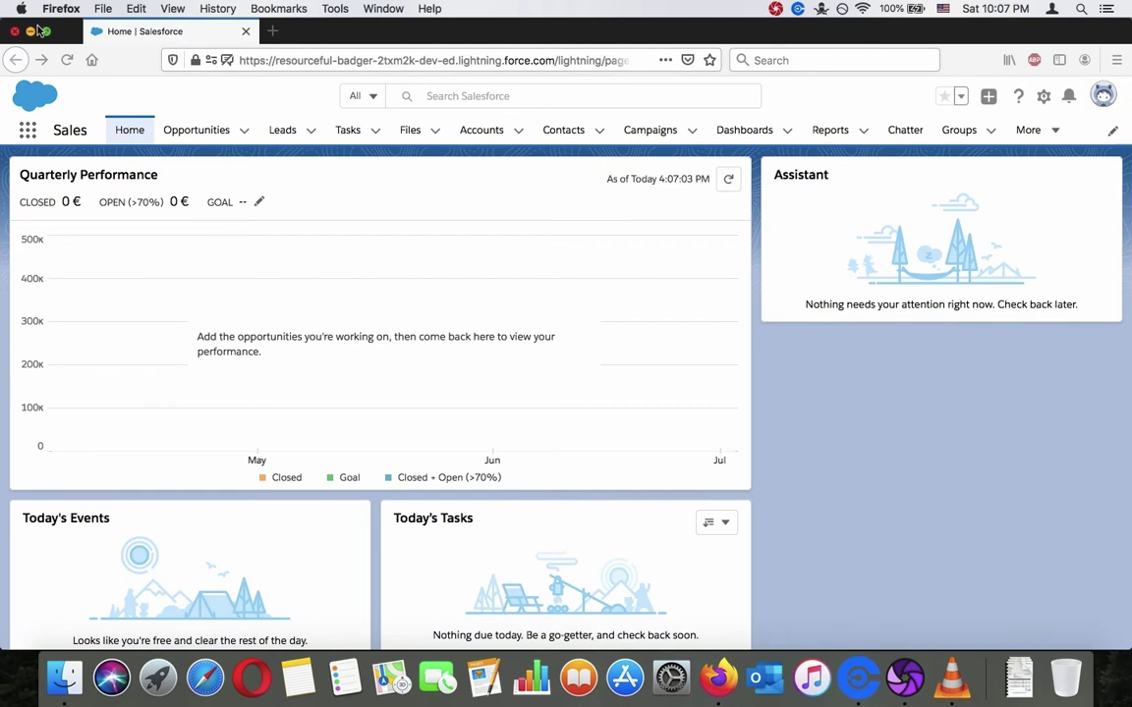
{"action": "left_click", "coordinate": [44, 32]}
{"action": "left_click_drag", "start_coordinate": [46, 36], "coordinate": [619, 30]}
{"action": "left_click", "coordinate": [286, 229]}
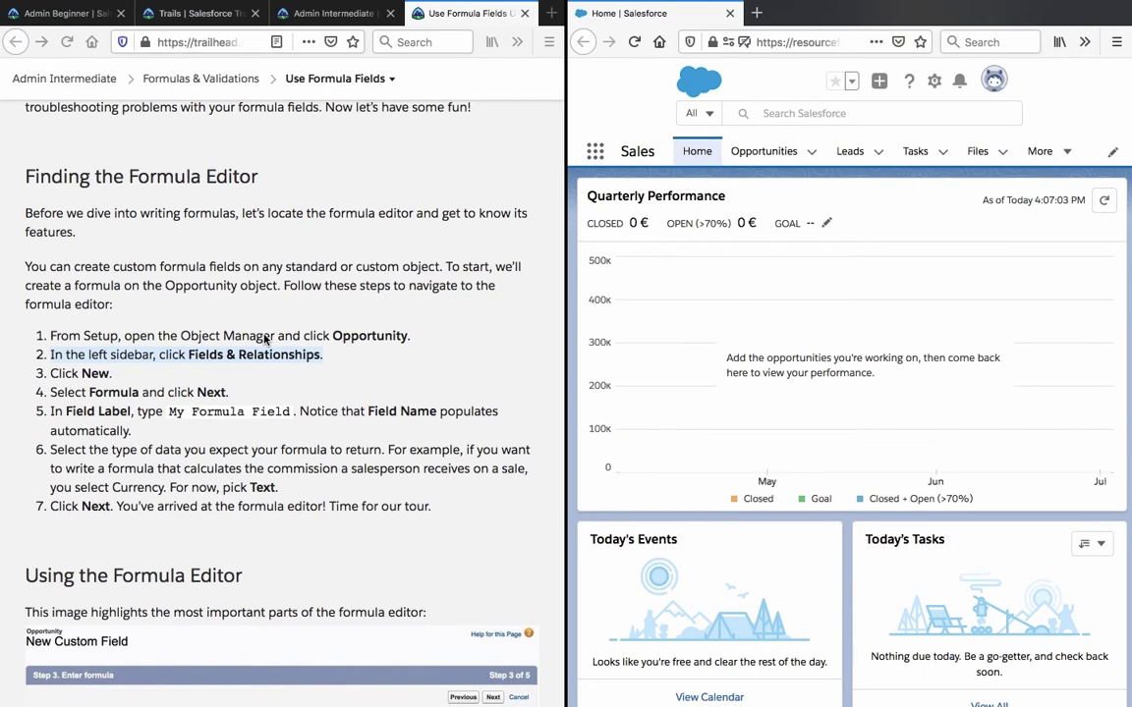
- Go to Setup from the gear menu, then open Opportunity in Object Manager
{"action": "left_click", "coordinate": [263, 339]}
{"action": "scroll", "coordinate": [263, 339], "scroll_direction": "up", "scroll_amount": 2}
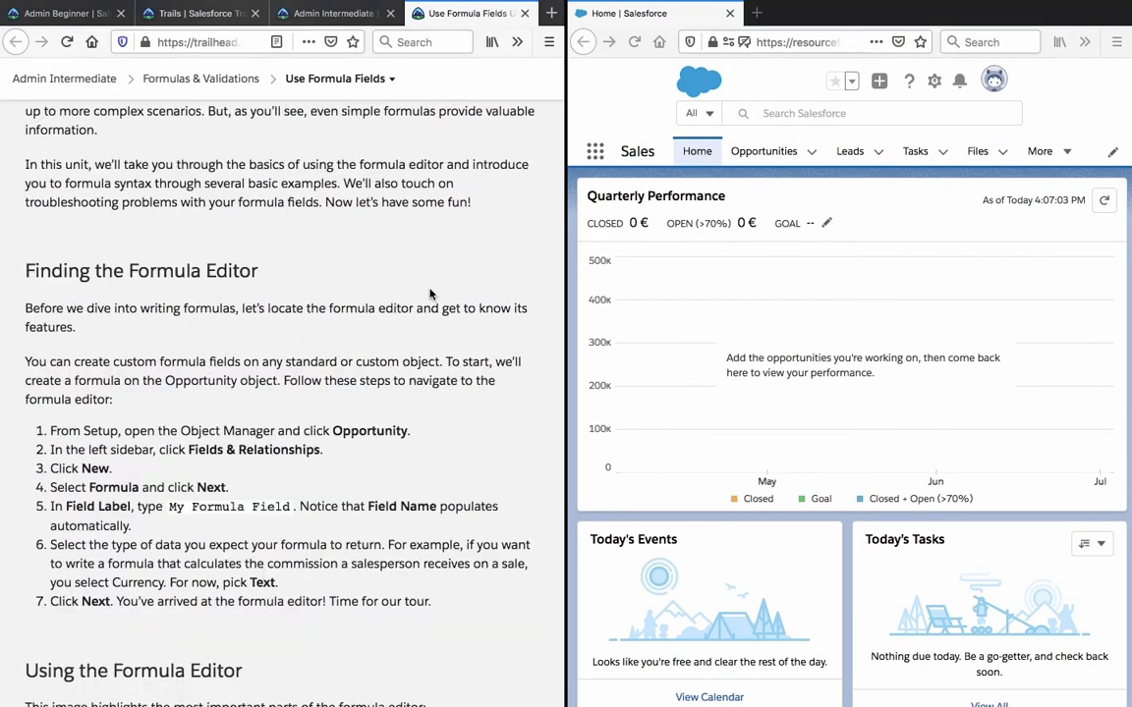
{"action": "left_click", "coordinate": [937, 81]}
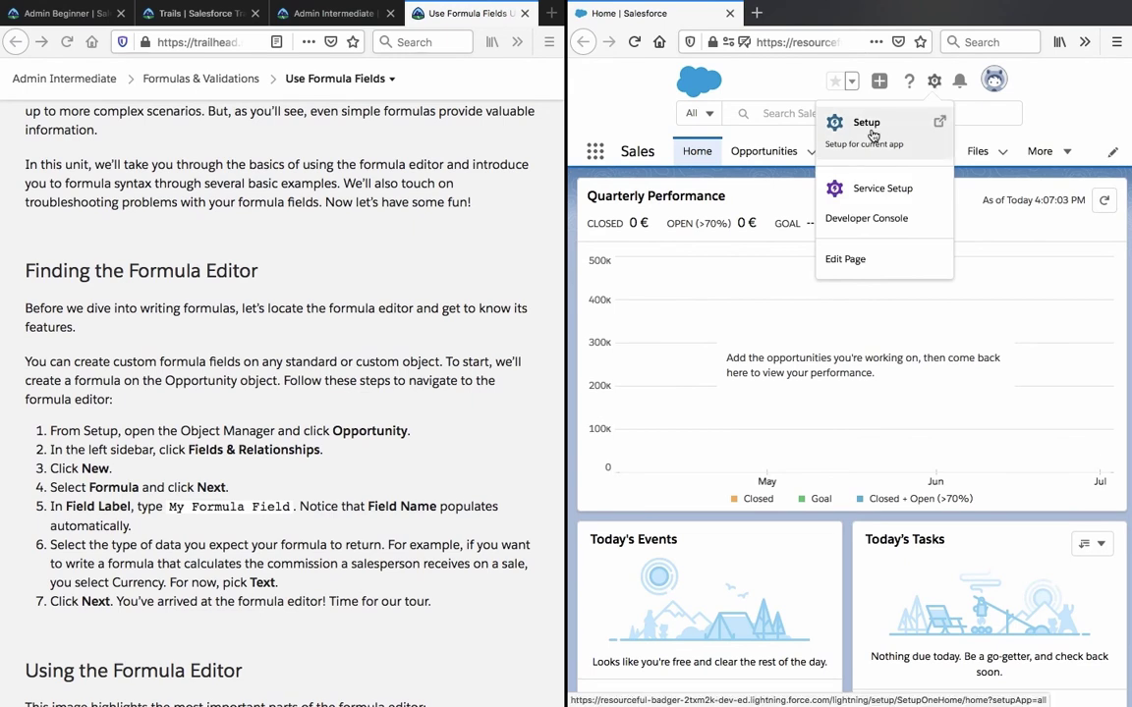
{"action": "left_click", "coordinate": [870, 126]}
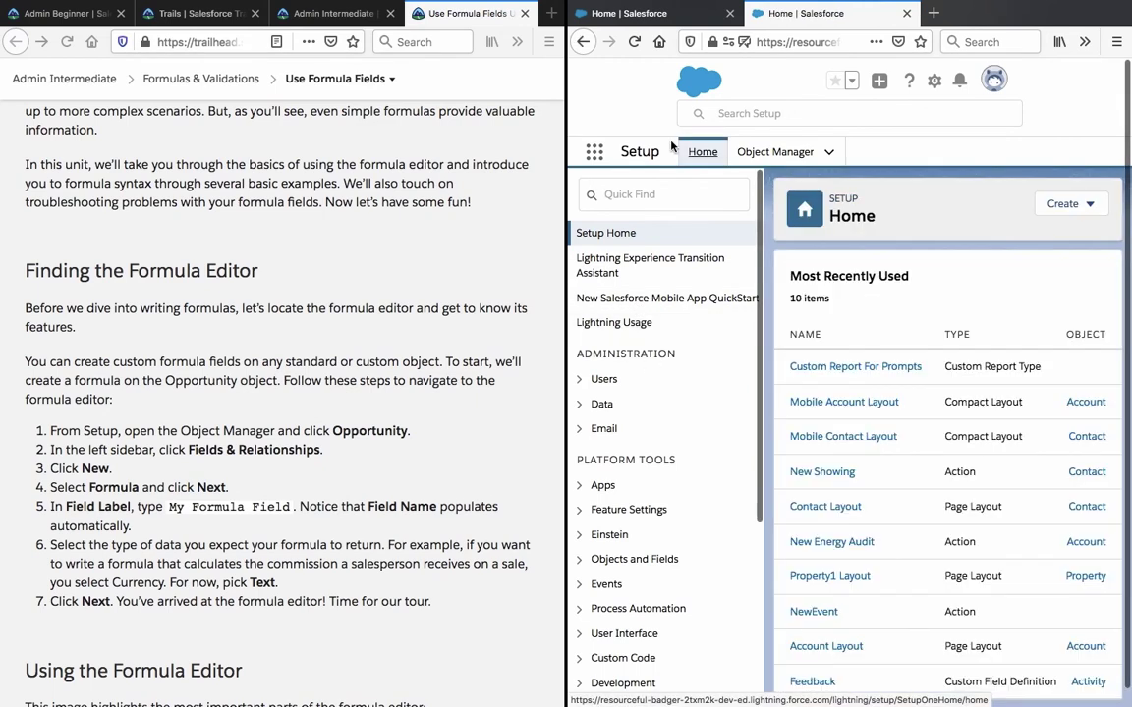
{"action": "left_click", "coordinate": [801, 153]}
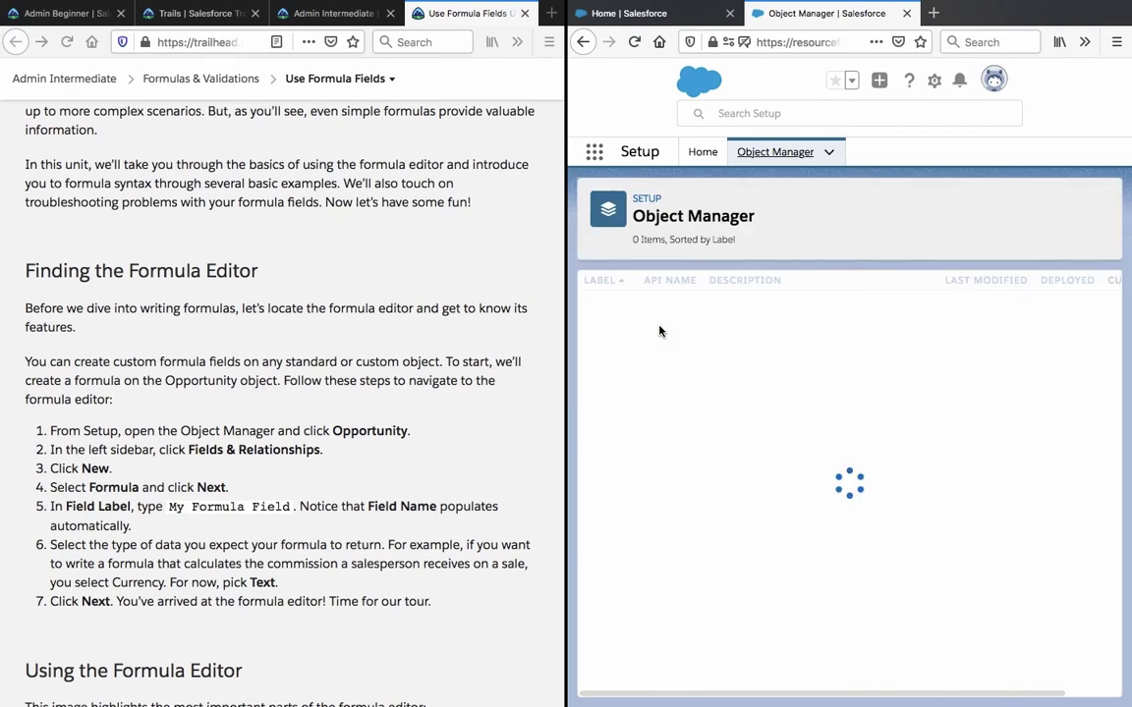
{"action": "scroll", "coordinate": [688, 413], "scroll_direction": "down", "scroll_amount": 15}
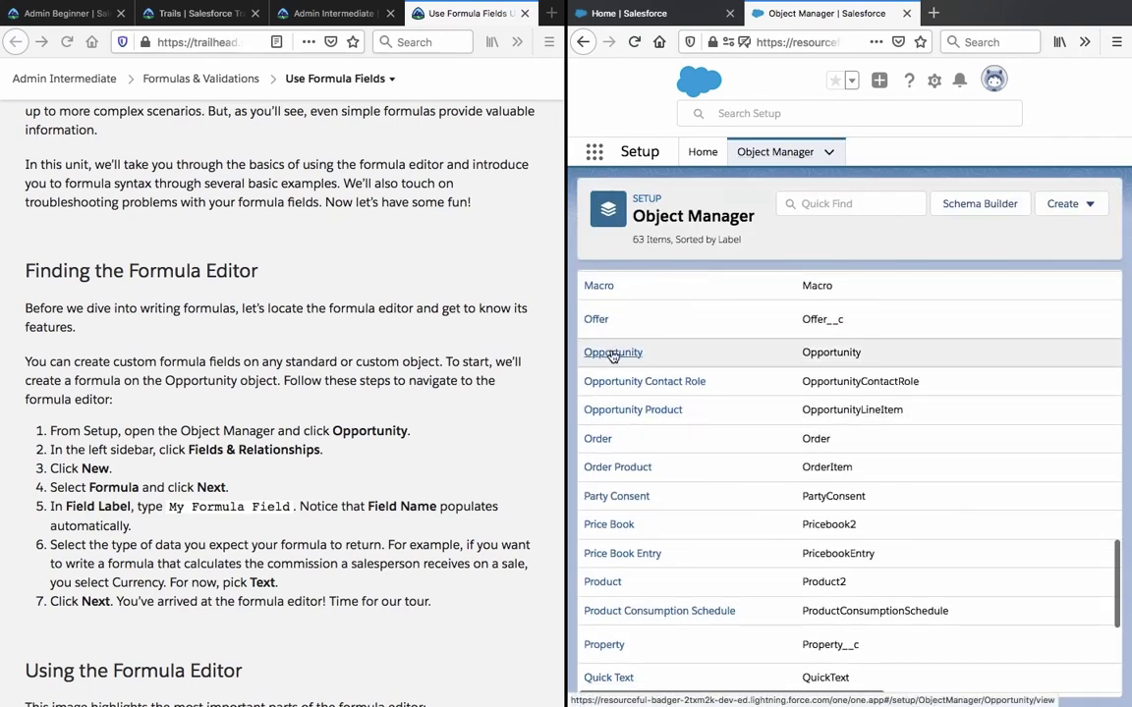
{"action": "left_click", "coordinate": [613, 353]}
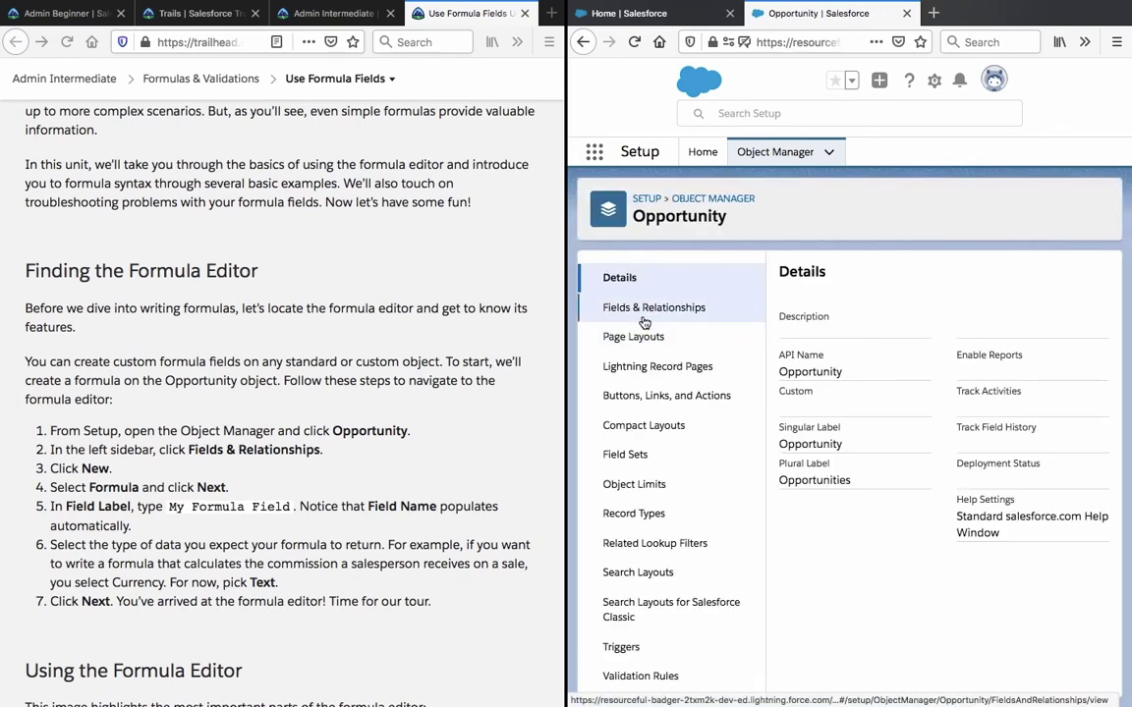
- Start a new Opportunity custom field of type Formula and continue to Step 2
{"action": "left_click", "coordinate": [643, 320]}
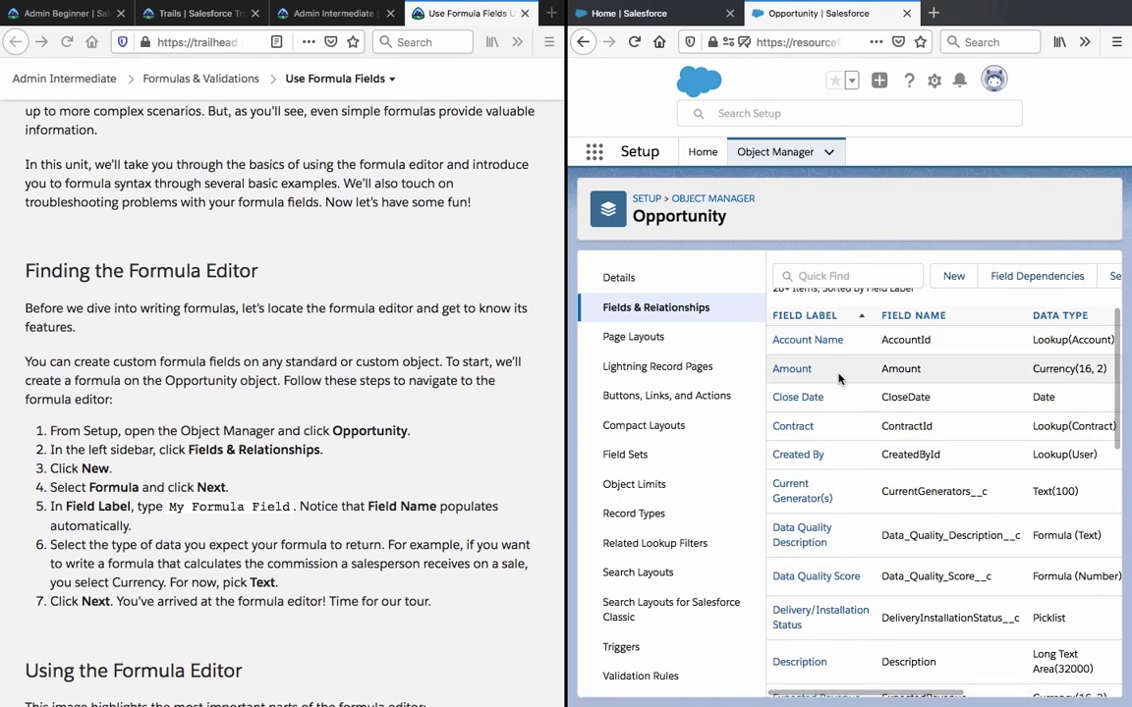
{"action": "left_click", "coordinate": [965, 279]}
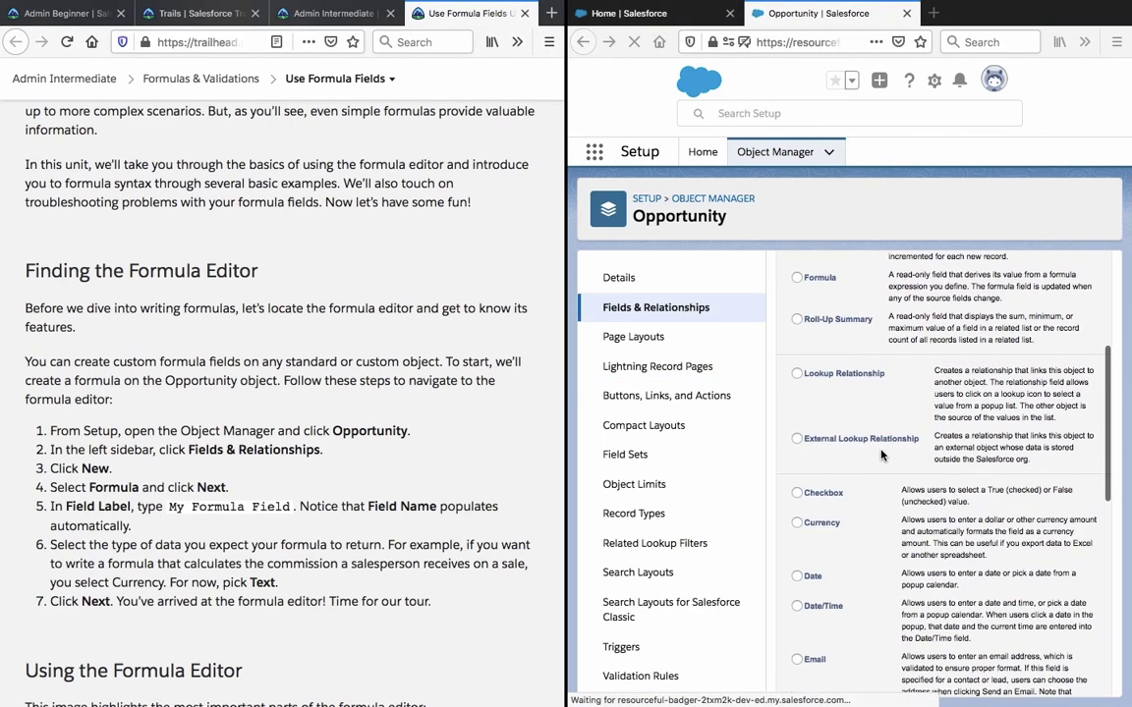
{"action": "left_click", "coordinate": [795, 520]}
{"action": "triple_click", "coordinate": [1015, 532]}
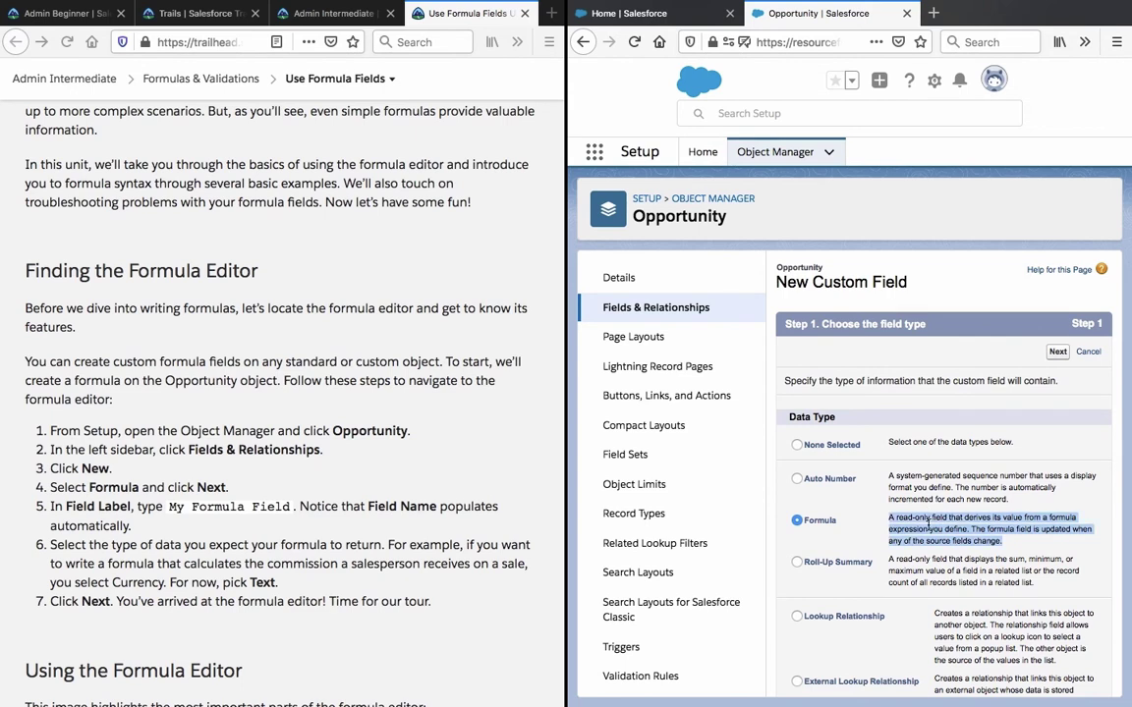
{"action": "left_click", "coordinate": [1058, 355]}
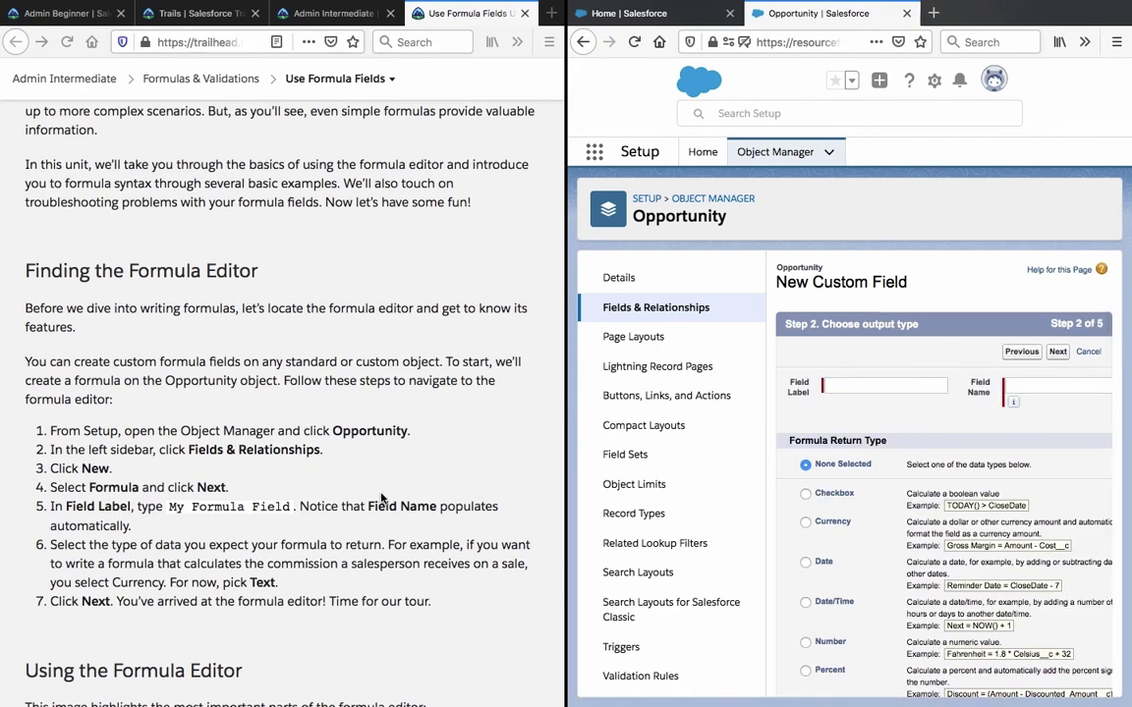
- Copy 'My Formula Field' from the tutorial into the Field Label, auto-filling My_Formula_Field
{"action": "left_click", "coordinate": [255, 454]}
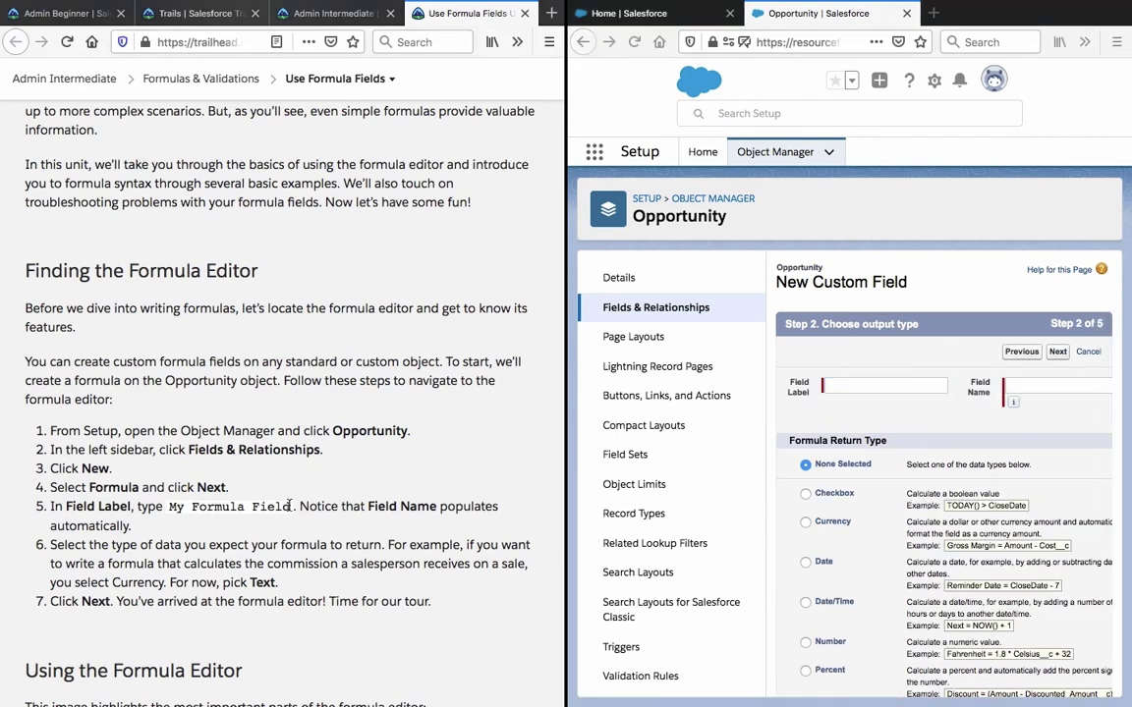
{"action": "left_click_drag", "start_coordinate": [285, 504], "coordinate": [169, 515]}
{"action": "key", "text": "ctrl+c"}
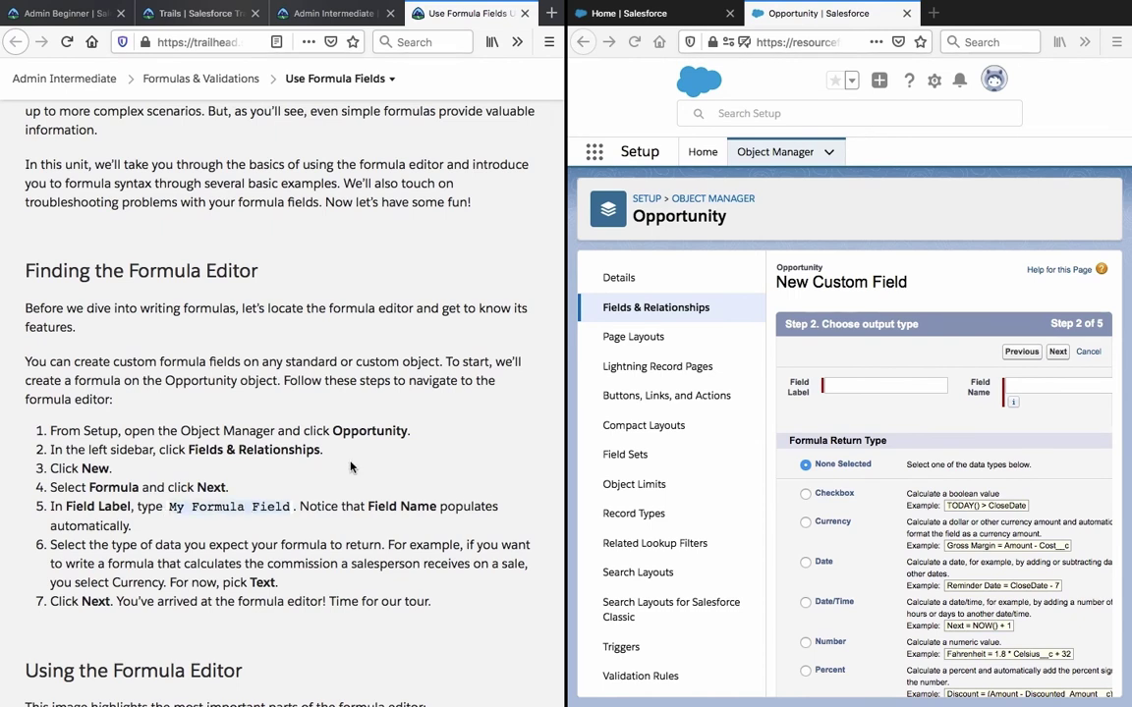
{"action": "left_click", "coordinate": [351, 460]}
{"action": "left_click", "coordinate": [859, 386]}
{"action": "key", "text": "ctrl+v"}
{"action": "left_click", "coordinate": [842, 357]}
- Choose Text as the Formula Return Type
{"action": "scroll", "coordinate": [842, 356], "scroll_direction": "down", "scroll_amount": 1}
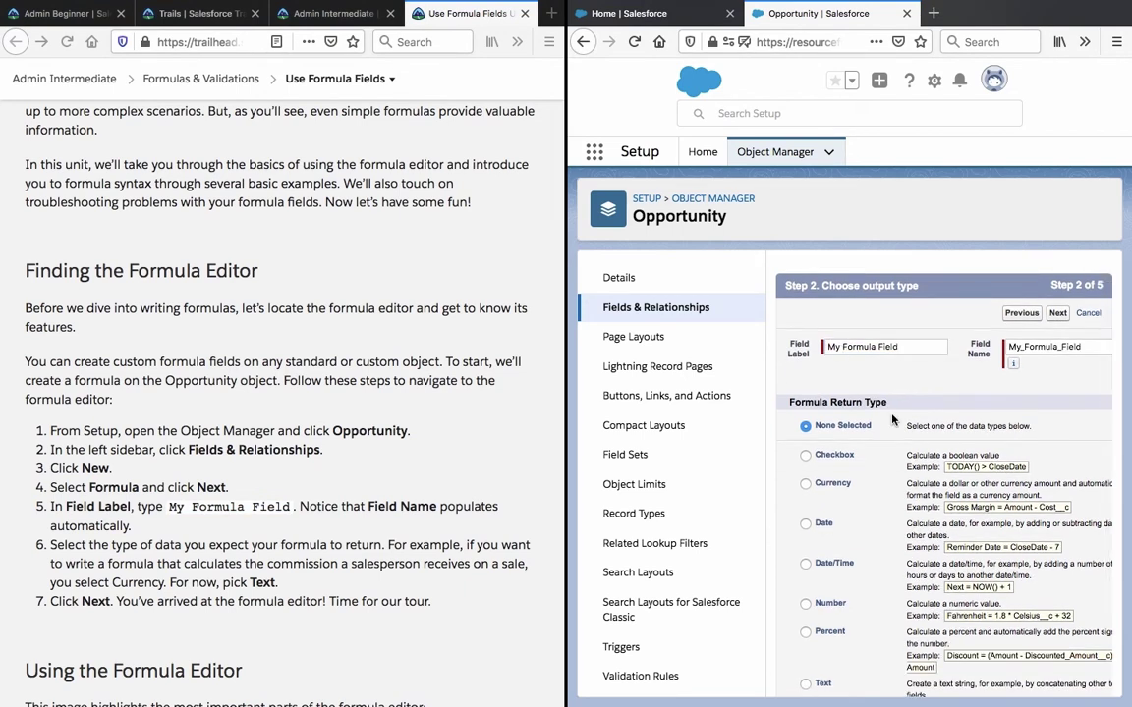
{"action": "scroll", "coordinate": [904, 447], "scroll_direction": "down", "scroll_amount": 1}
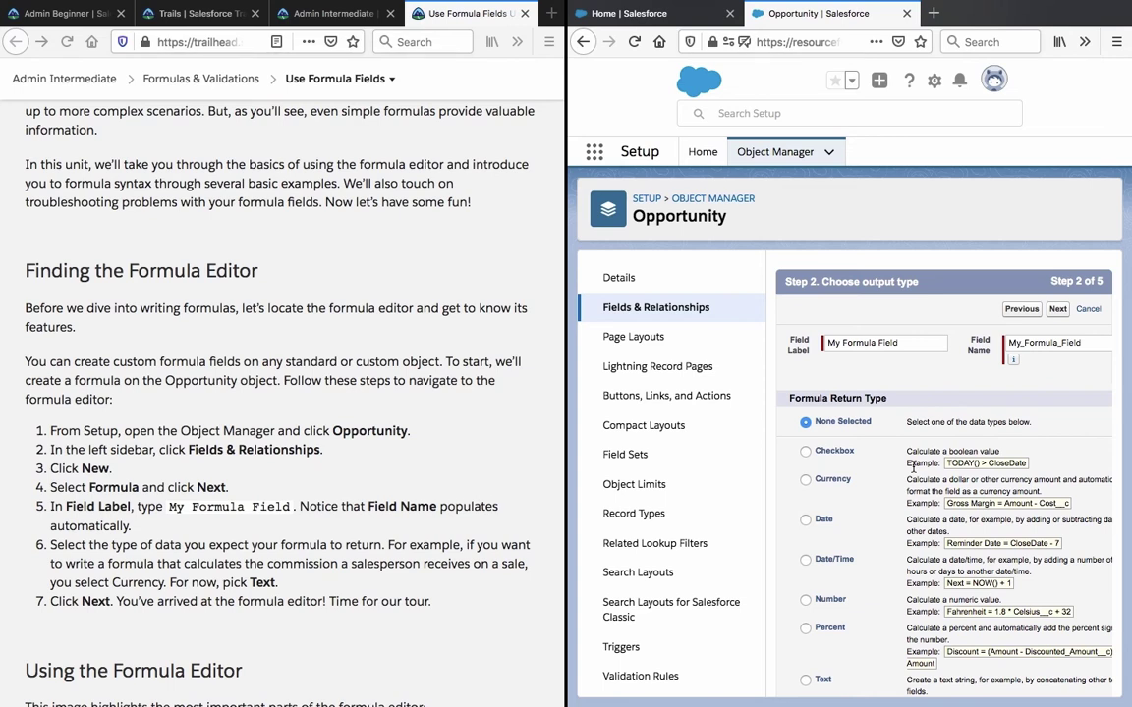
{"action": "scroll", "coordinate": [914, 466], "scroll_direction": "down", "scroll_amount": 3}
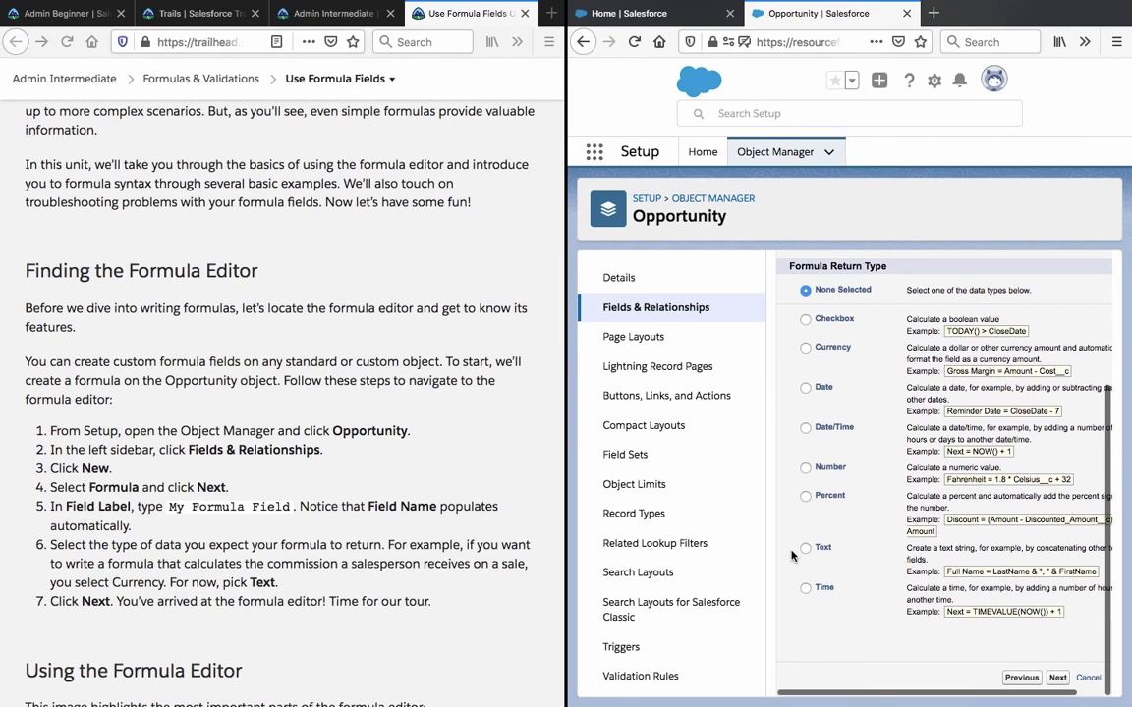
{"action": "left_click", "coordinate": [805, 549]}
{"action": "scroll", "coordinate": [946, 548], "scroll_direction": "right", "scroll_amount": 1}
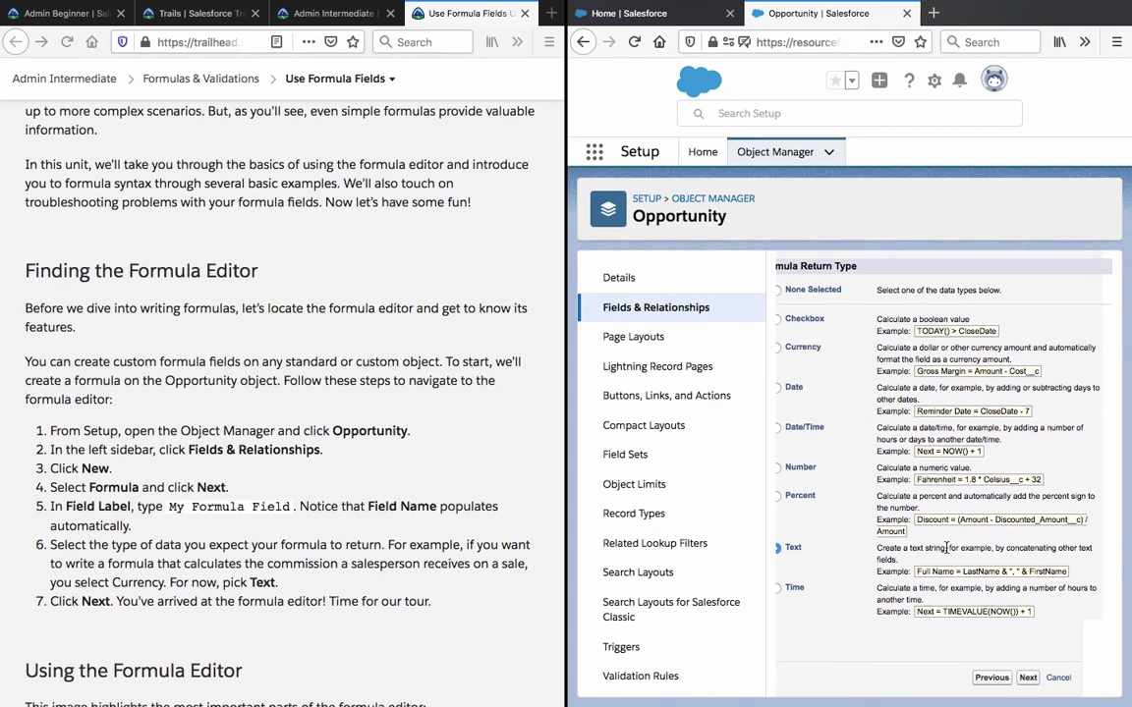
{"action": "triple_click", "coordinate": [947, 549]}
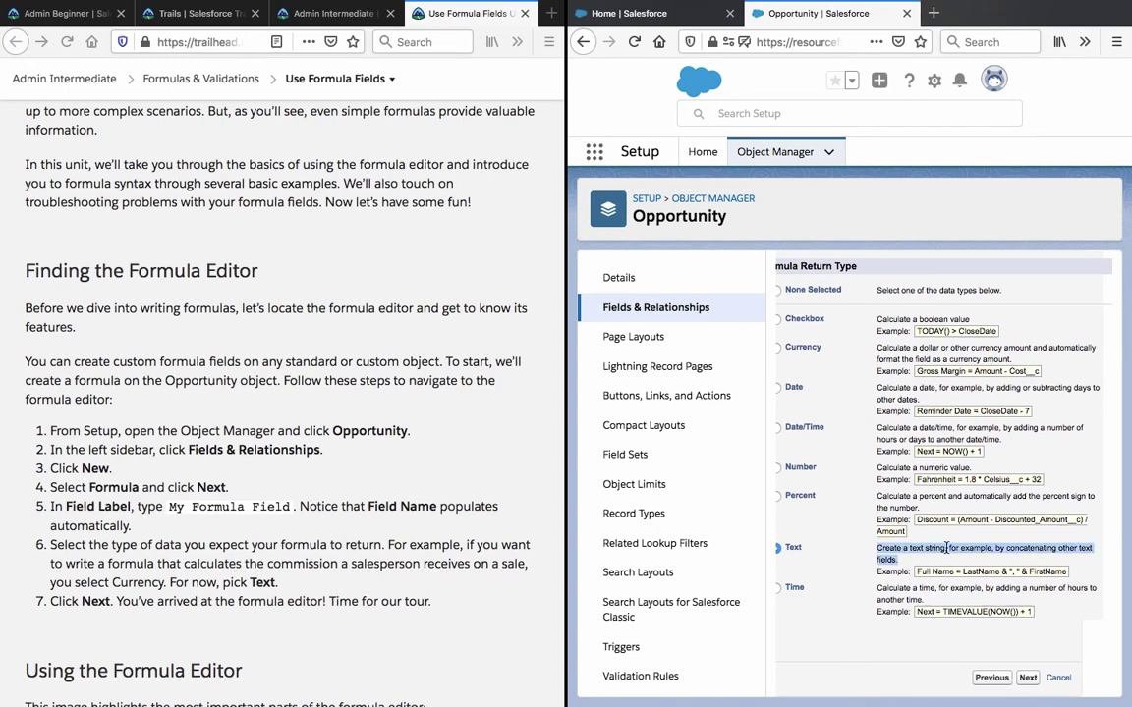
{"action": "left_click", "coordinate": [1019, 552]}
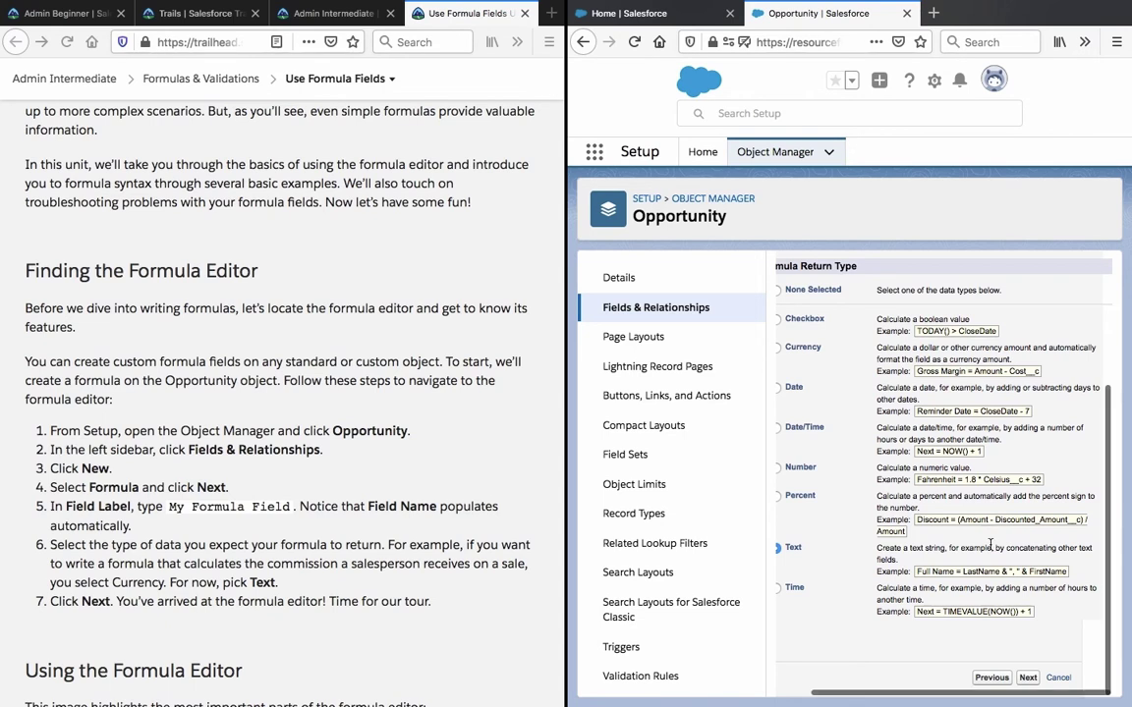
{"action": "scroll", "coordinate": [991, 543], "scroll_direction": "left", "scroll_amount": 1}
{"action": "scroll", "coordinate": [991, 544], "scroll_direction": "up", "scroll_amount": 3}
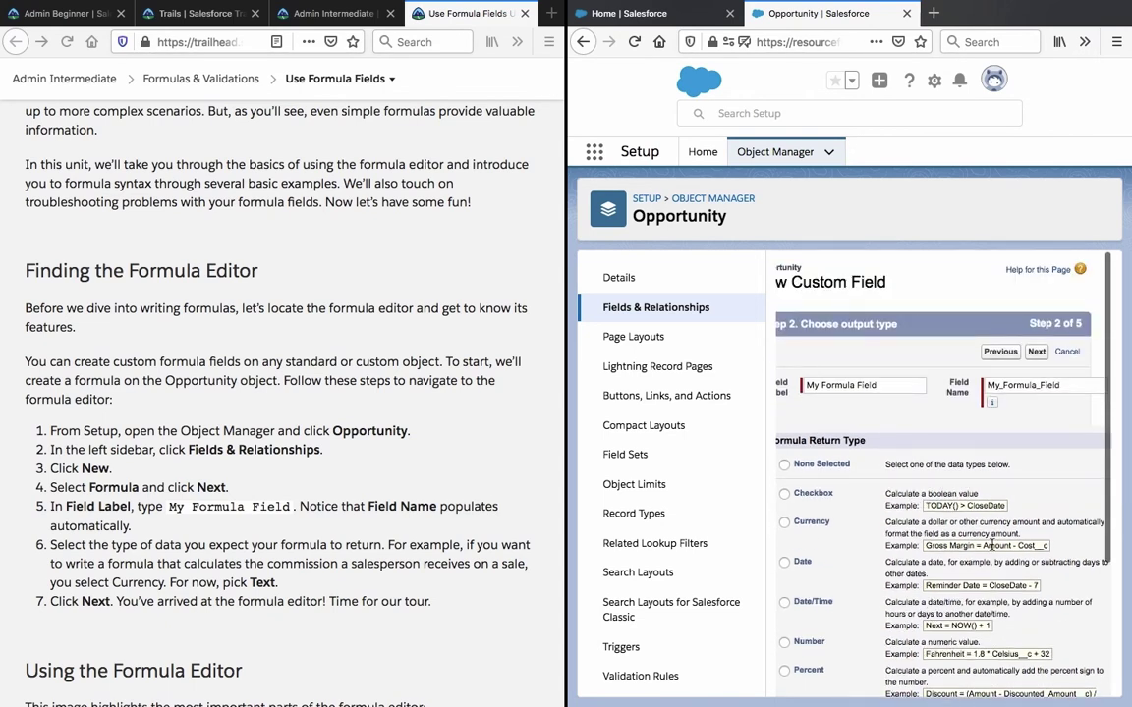
- Advance to Step 3, Enter formula, and read the tutorial's section on reaching the editor
{"action": "left_click", "coordinate": [1036, 357]}
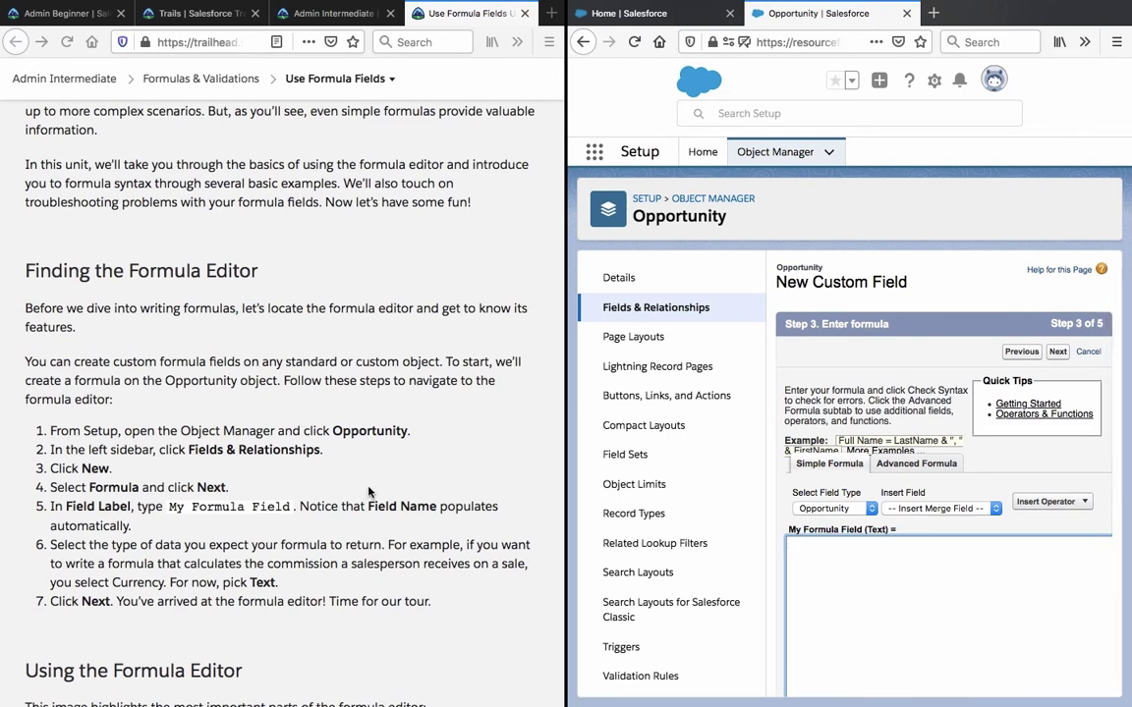
{"action": "scroll", "coordinate": [369, 491], "scroll_direction": "down", "scroll_amount": 4}
{"action": "left_click", "coordinate": [289, 425]}
{"action": "triple_click", "coordinate": [290, 425]}
{"action": "scroll", "coordinate": [290, 427], "scroll_direction": "down", "scroll_amount": 7}
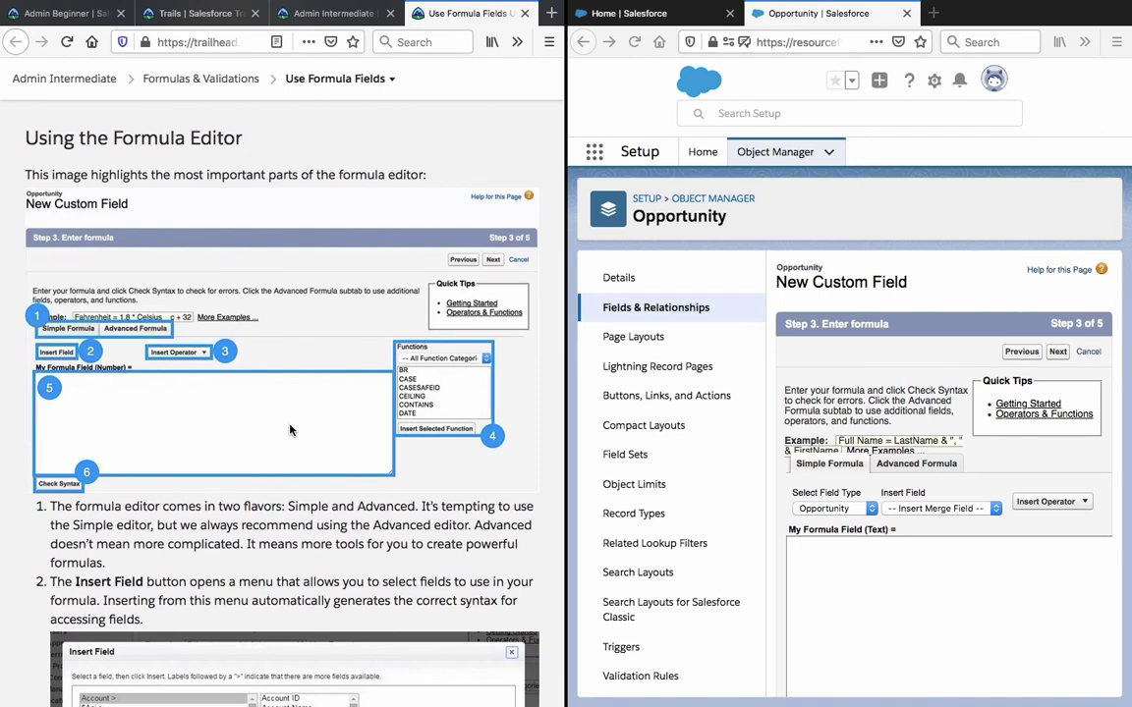
{"action": "scroll", "coordinate": [289, 429], "scroll_direction": "down", "scroll_amount": 3}
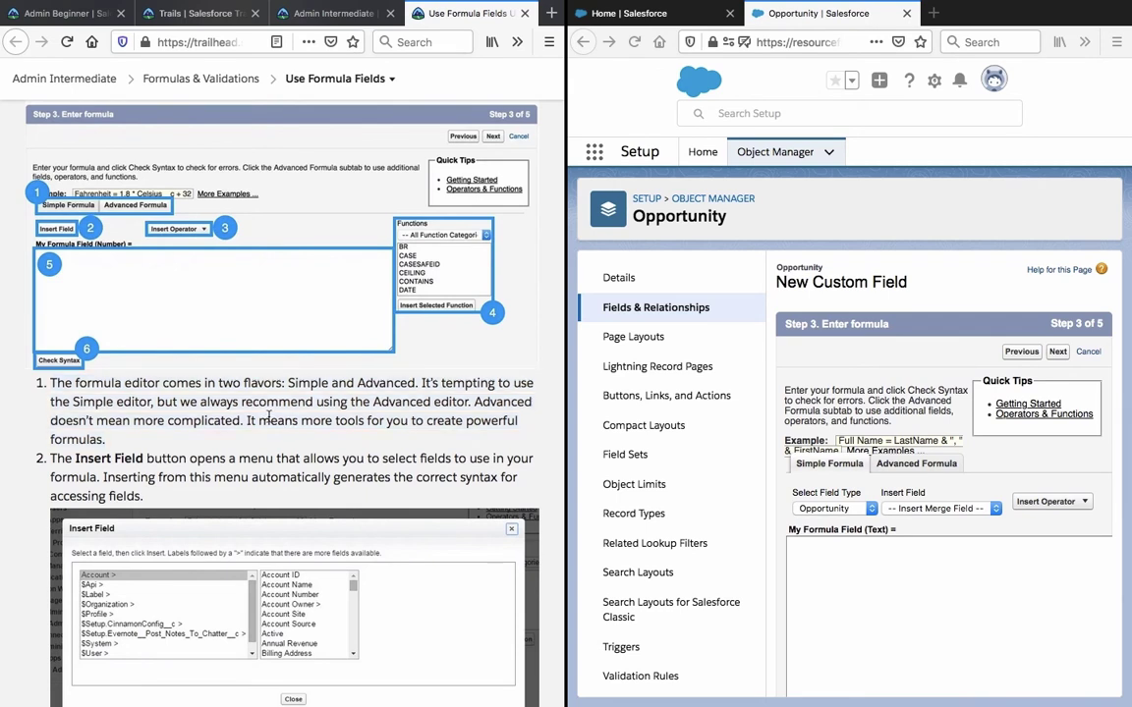
{"action": "scroll", "coordinate": [265, 413], "scroll_direction": "down", "scroll_amount": 4}
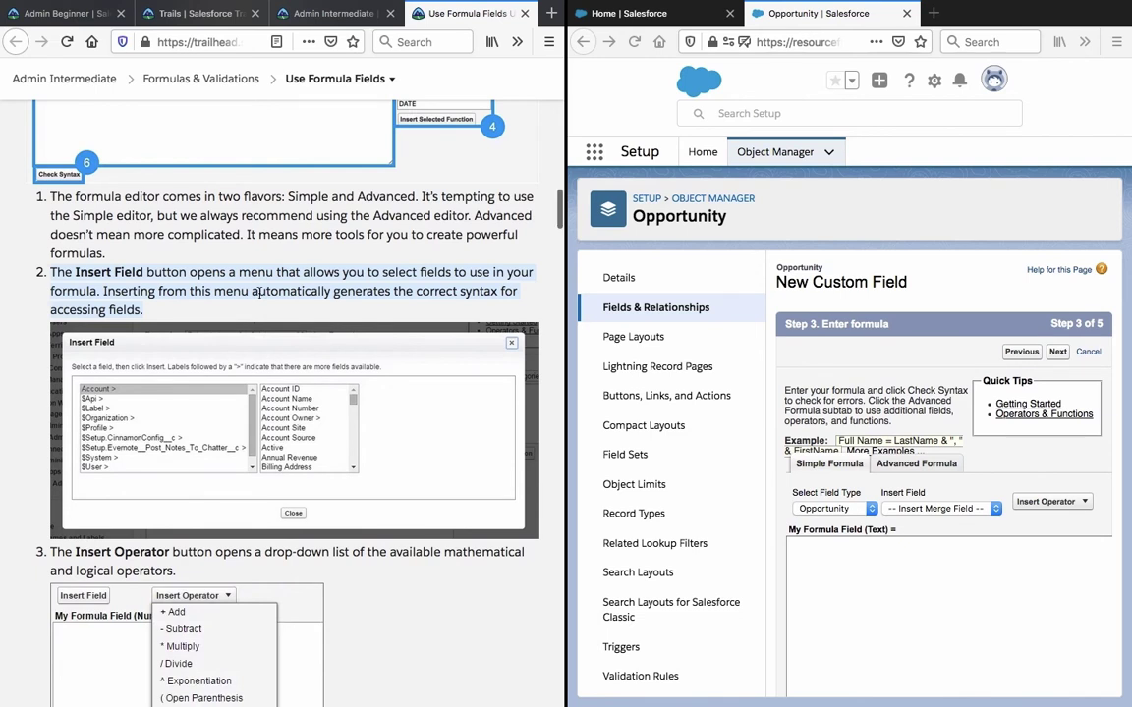
{"action": "scroll", "coordinate": [259, 294], "scroll_direction": "up", "scroll_amount": 3}
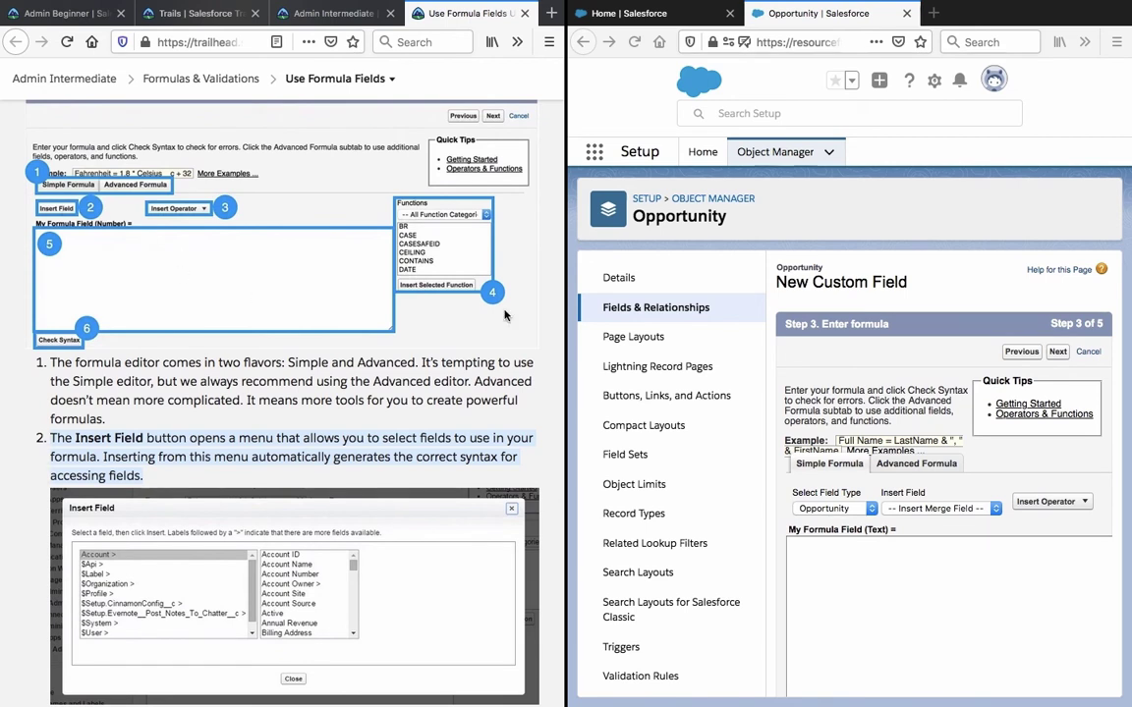
{"action": "scroll", "coordinate": [817, 356], "scroll_direction": "down", "scroll_amount": 1}
- Switch to the Advanced Formula editor and preview the Insert Field list without inserting
{"action": "left_click", "coordinate": [910, 420]}
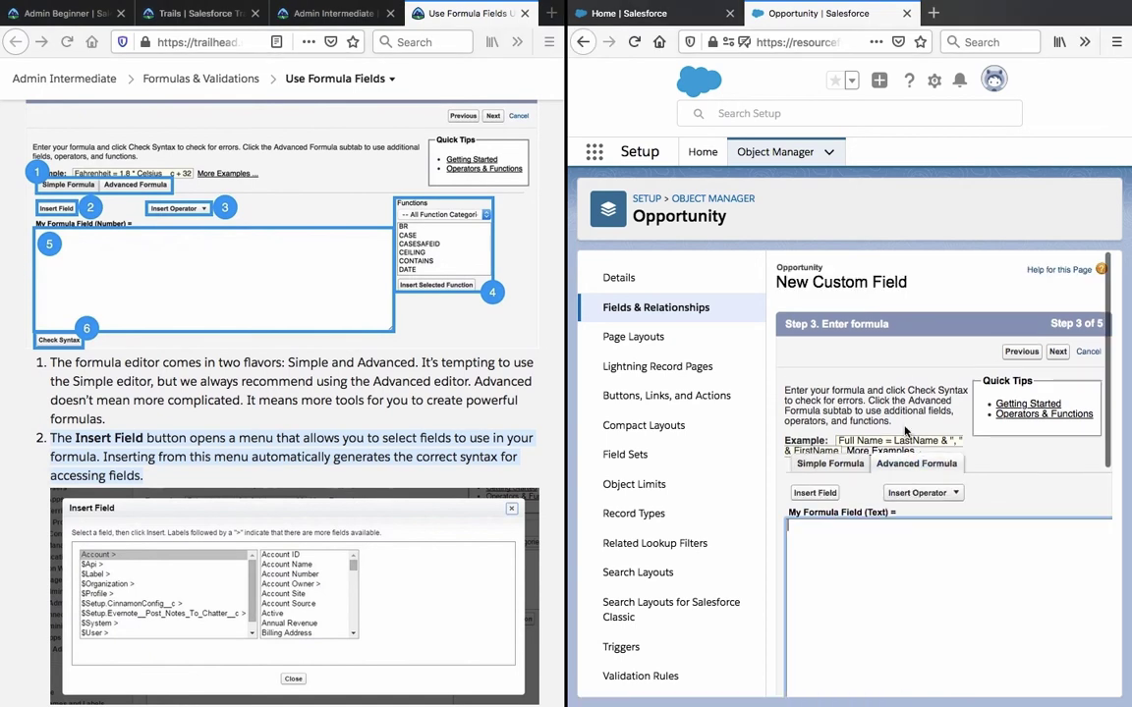
{"action": "left_click", "coordinate": [816, 492]}
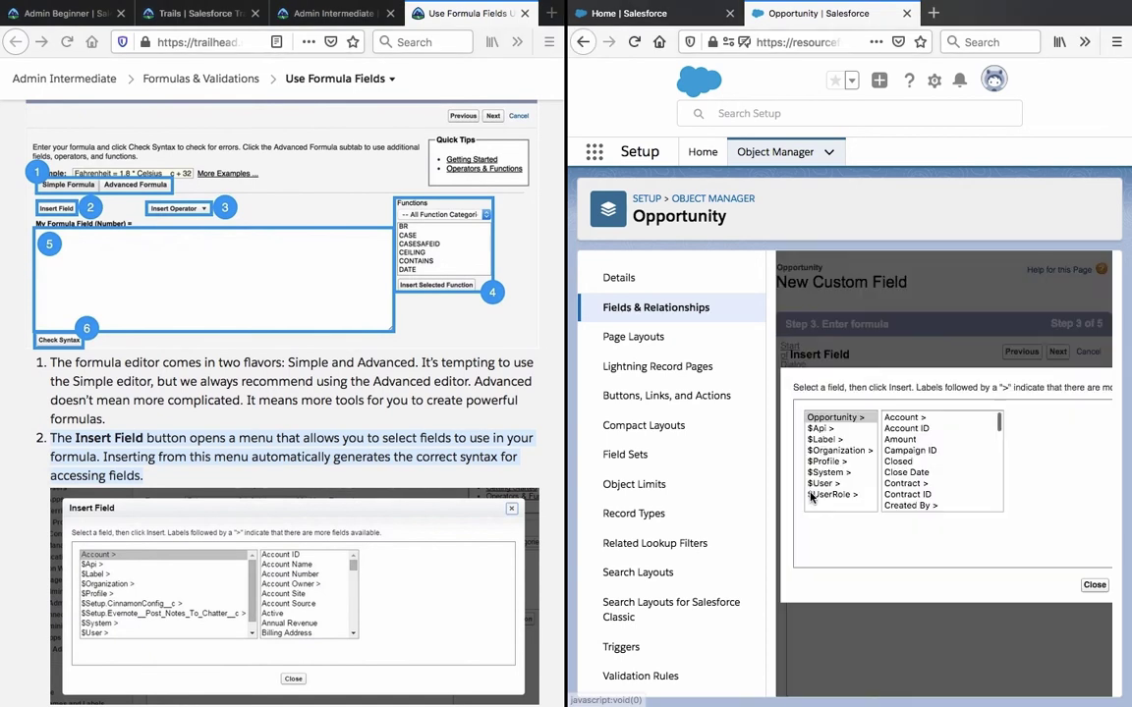
{"action": "left_click", "coordinate": [1094, 585]}
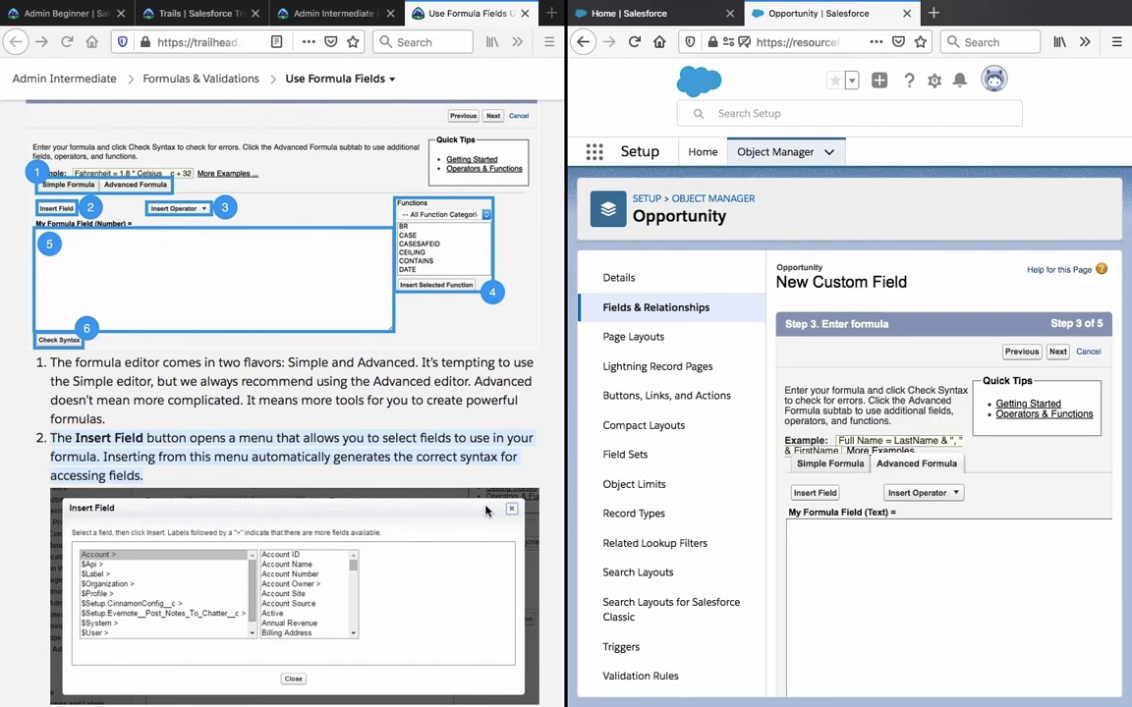
{"action": "scroll", "coordinate": [485, 511], "scroll_direction": "down", "scroll_amount": 5}
{"action": "scroll", "coordinate": [485, 511], "scroll_direction": "down", "scroll_amount": 3}
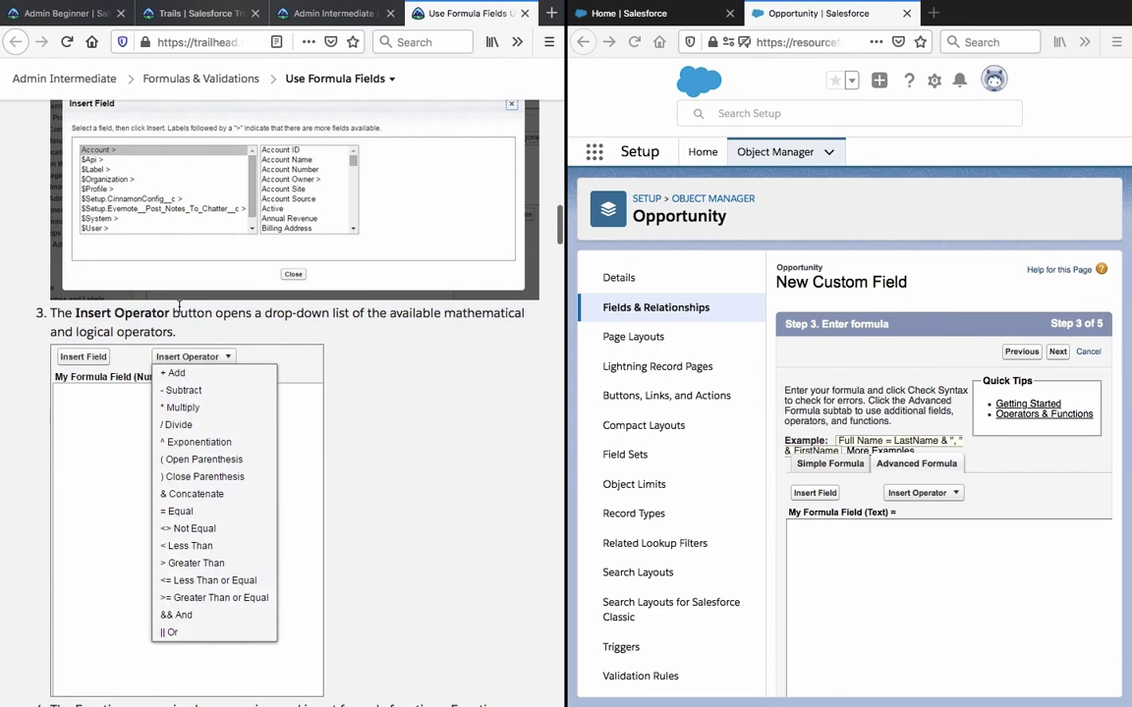
{"action": "scroll", "coordinate": [179, 304], "scroll_direction": "down", "scroll_amount": 1}
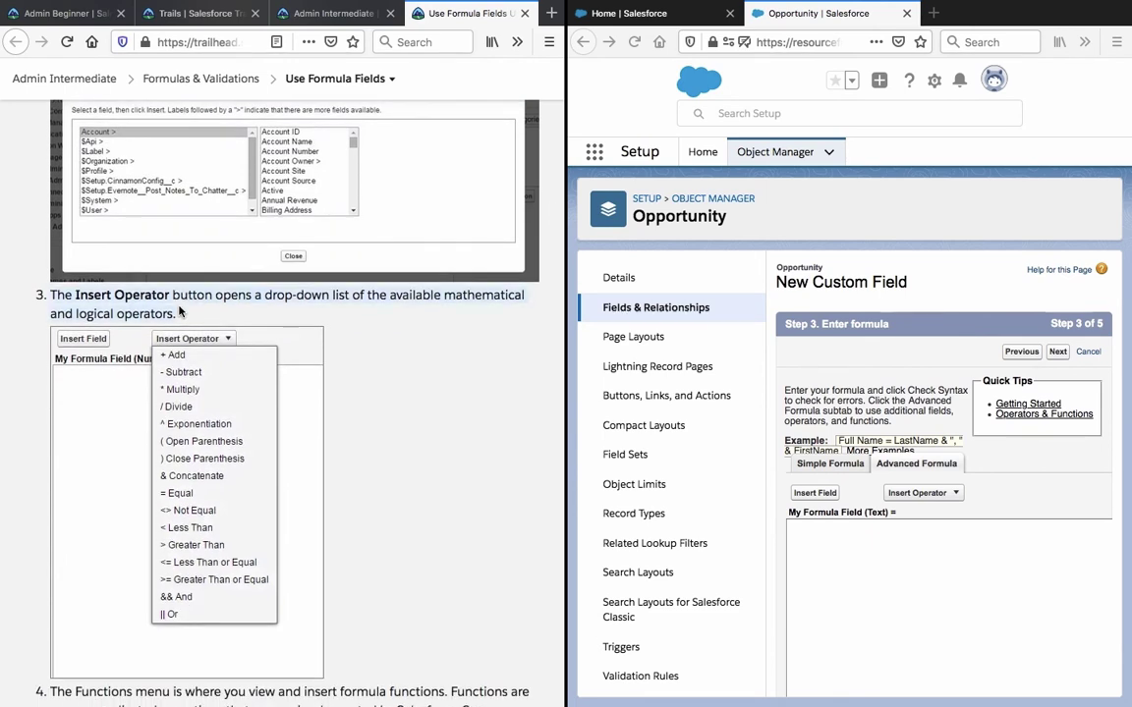
- Explore the Insert Operator list, then place the cursor in the empty formula box
{"action": "left_click", "coordinate": [922, 494]}
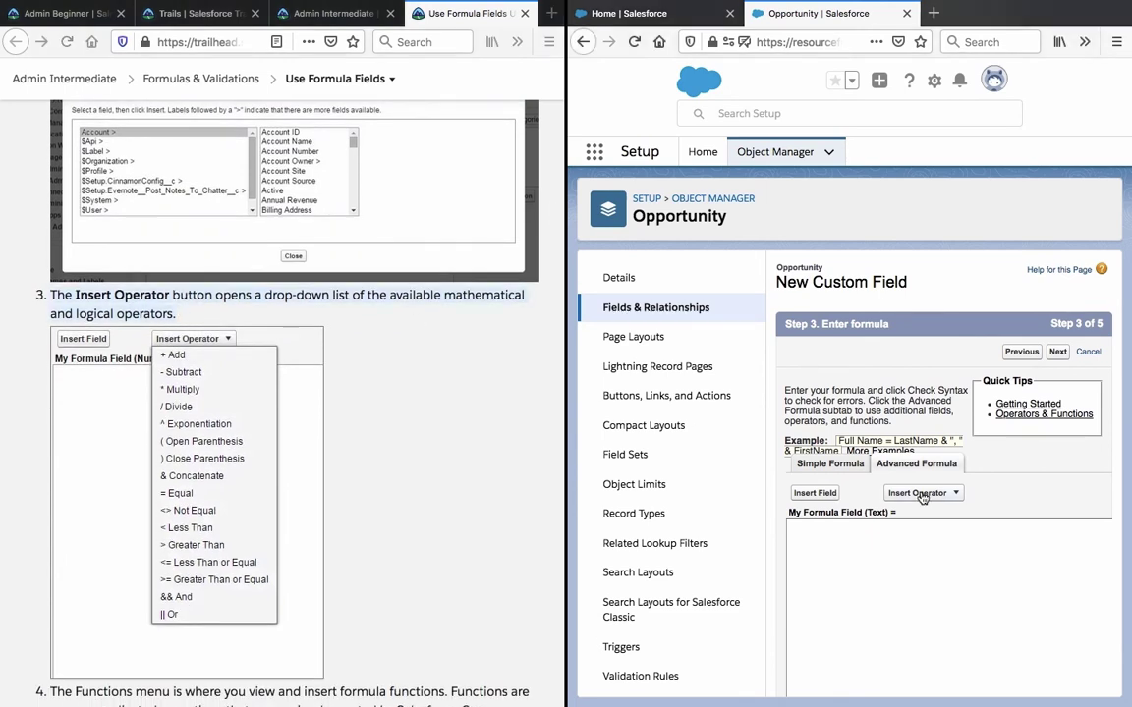
{"action": "scroll", "coordinate": [923, 496], "scroll_direction": "down", "scroll_amount": 5}
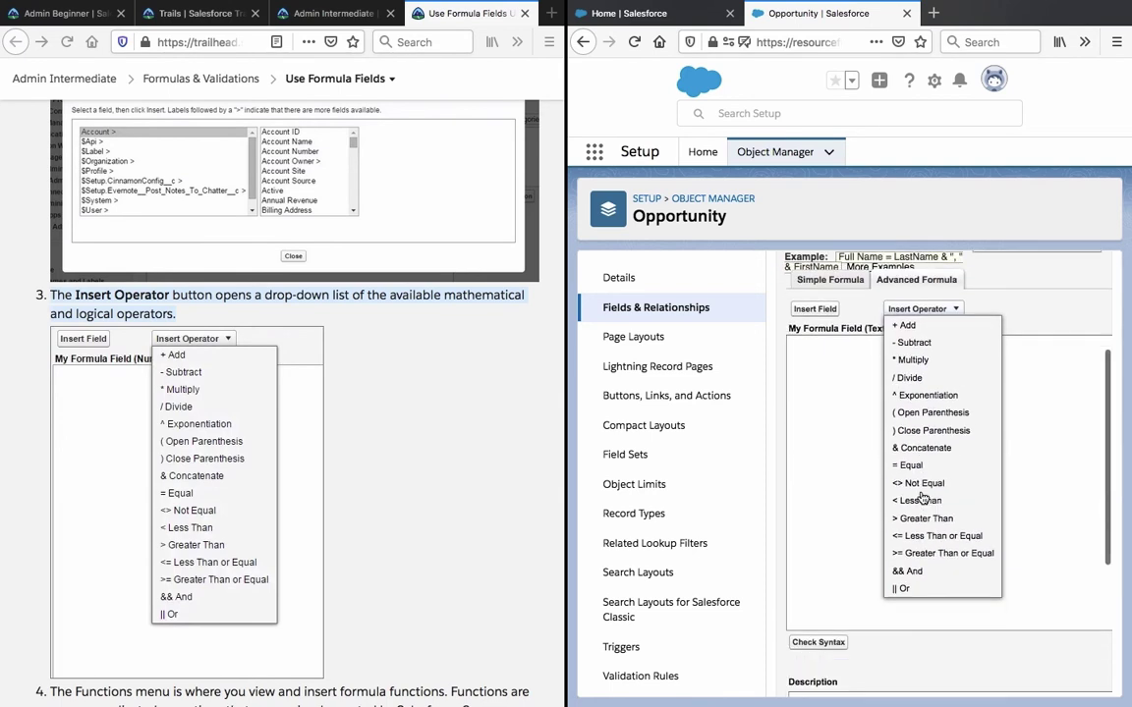
{"action": "scroll", "coordinate": [923, 496], "scroll_direction": "up", "scroll_amount": 4}
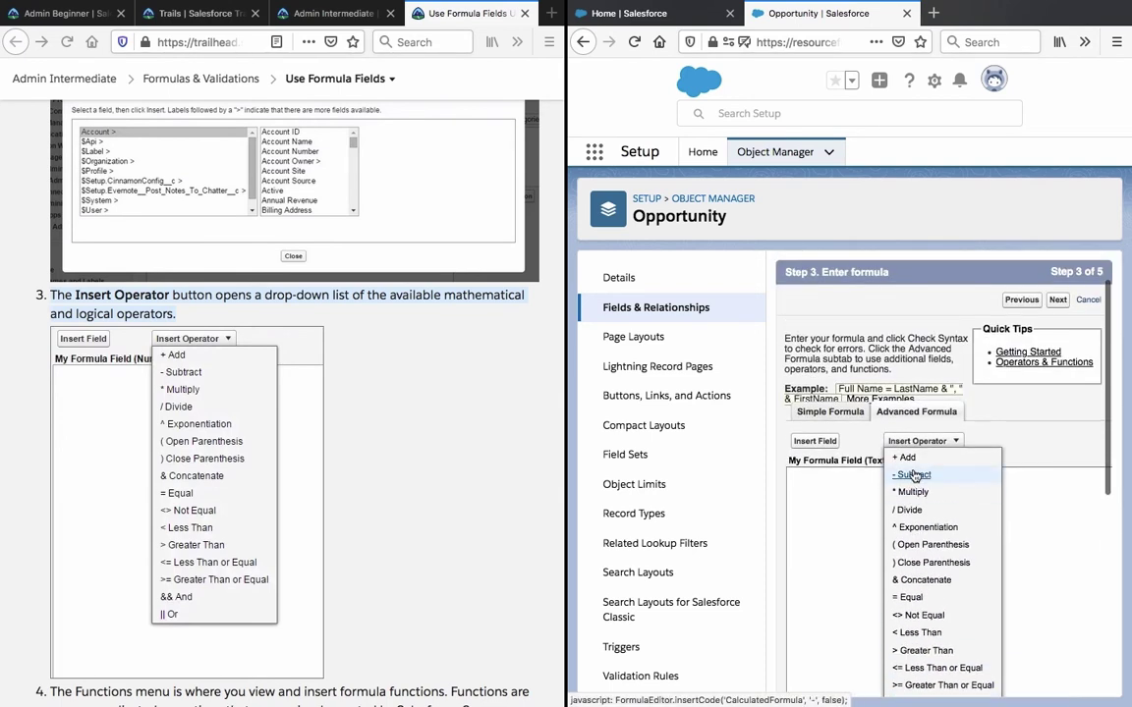
{"action": "left_click", "coordinate": [921, 416]}
{"action": "left_click", "coordinate": [923, 415]}
{"action": "left_click", "coordinate": [916, 418]}
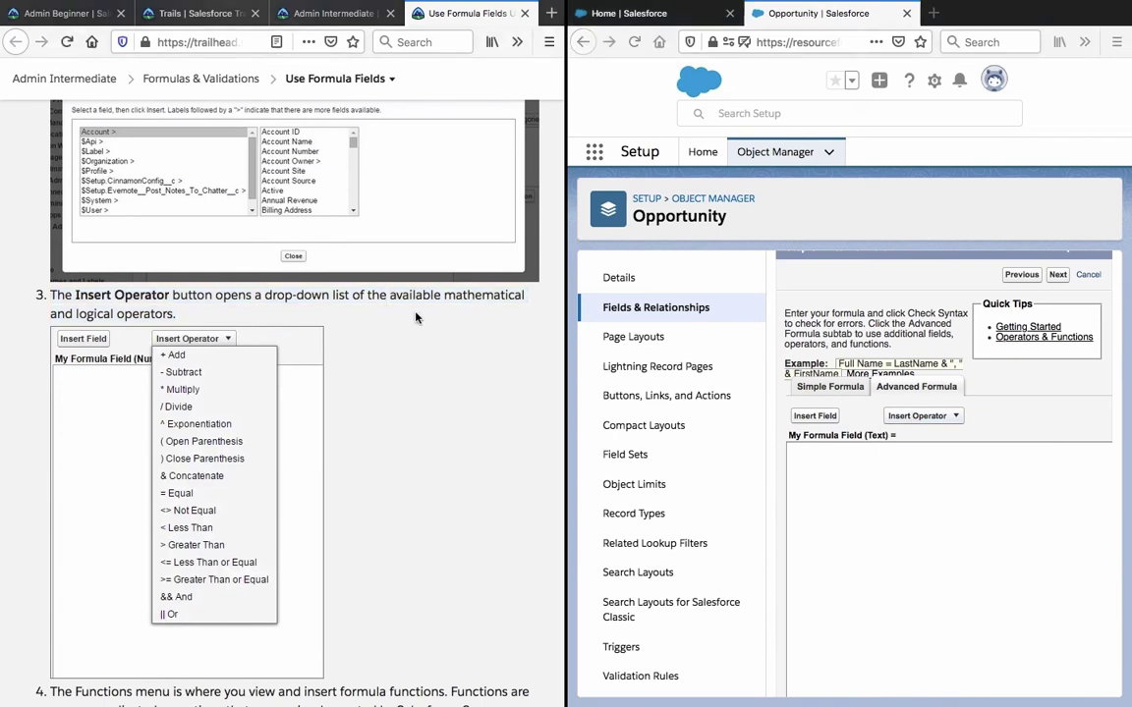
{"action": "left_click", "coordinate": [943, 416]}
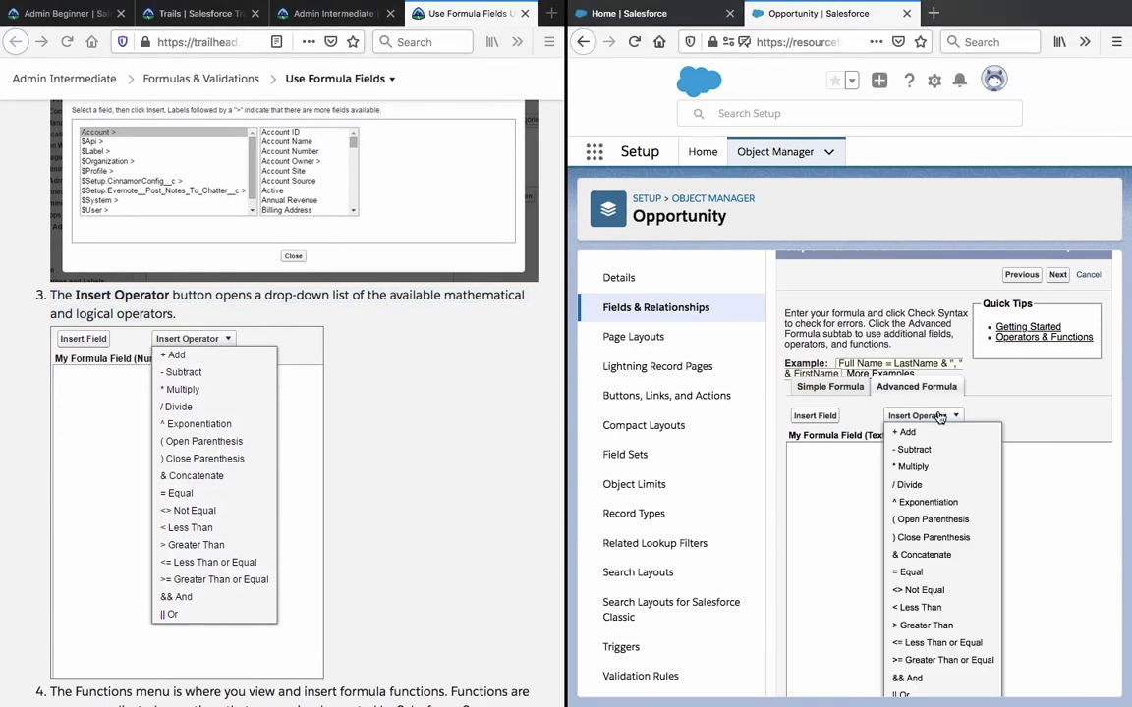
{"action": "left_click", "coordinate": [941, 416]}
{"action": "left_click", "coordinate": [940, 417]}
{"action": "left_click", "coordinate": [941, 417]}
{"action": "left_click", "coordinate": [940, 416]}
{"action": "left_click", "coordinate": [940, 417]}
{"action": "left_click", "coordinate": [940, 417]}
{"action": "left_click", "coordinate": [823, 531]}
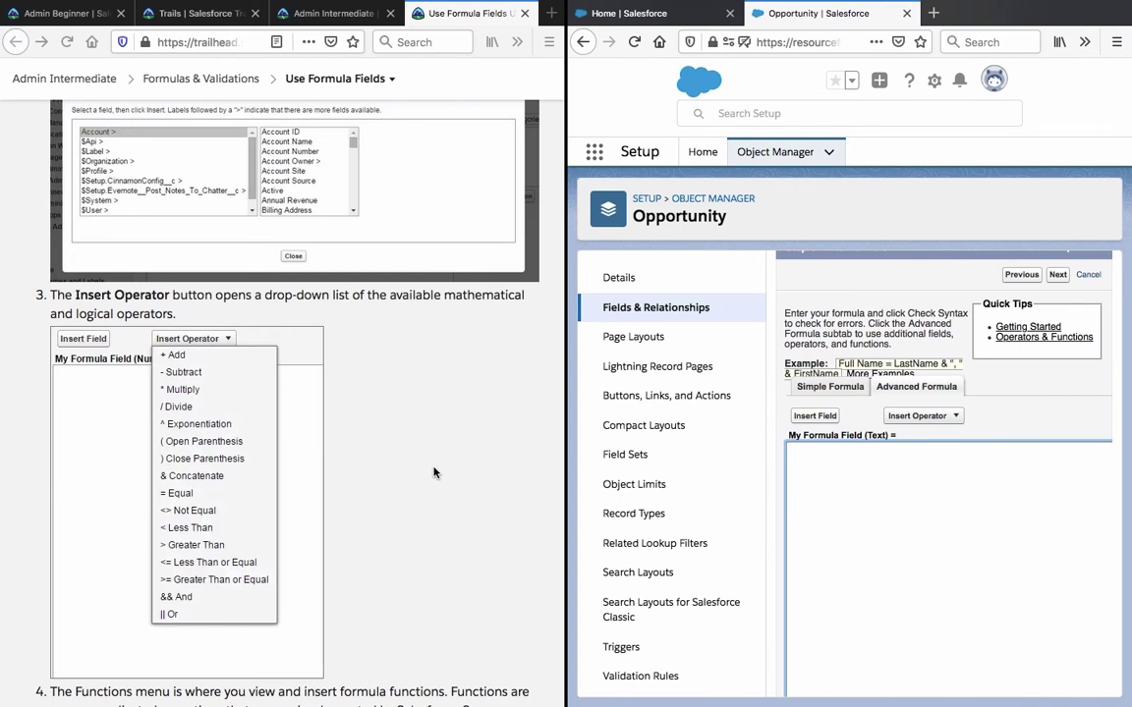
- Read the tutorial's 'Using the Formula Editor' tour and reveal the Functions list (ABS, ADDMONTHS, AND)
{"action": "scroll", "coordinate": [435, 474], "scroll_direction": "down", "scroll_amount": 3}
{"action": "left_click", "coordinate": [241, 515]}
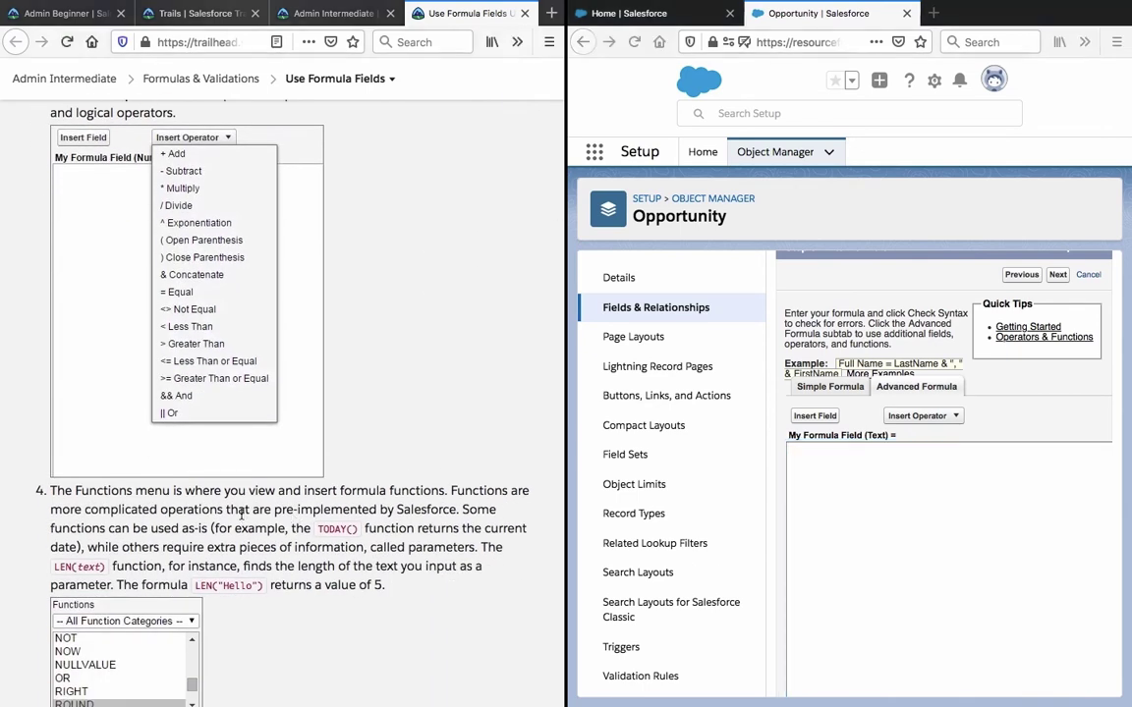
{"action": "scroll", "coordinate": [240, 515], "scroll_direction": "down", "scroll_amount": 2}
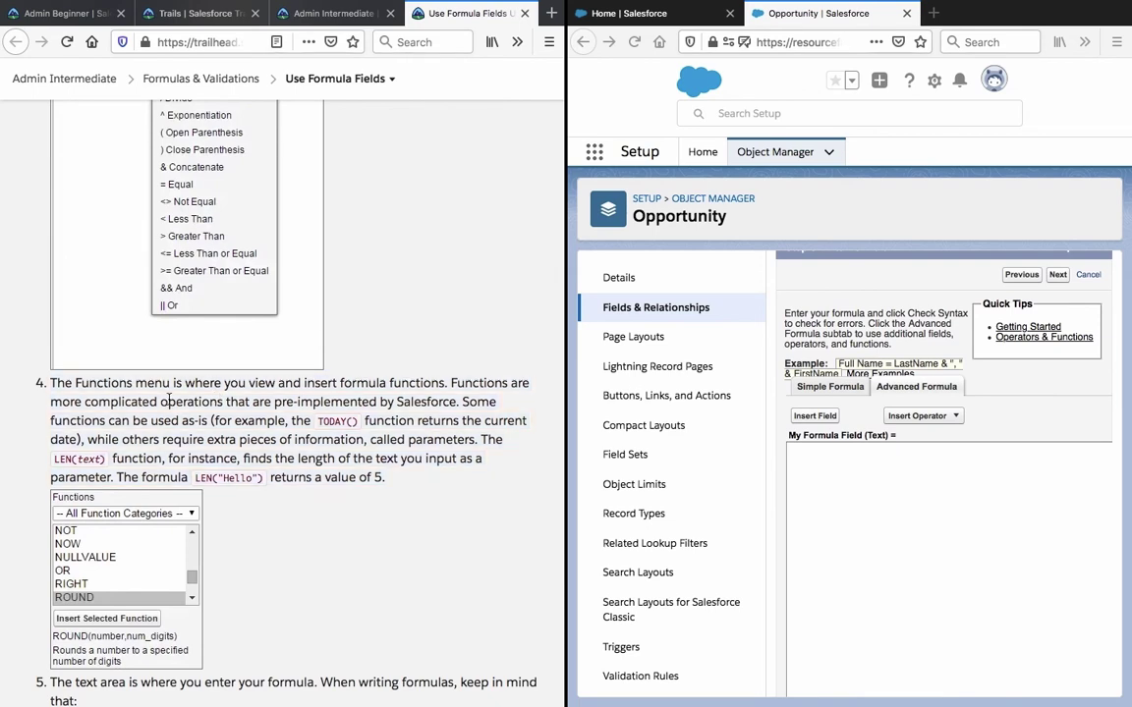
{"action": "scroll", "coordinate": [169, 400], "scroll_direction": "down", "scroll_amount": 1}
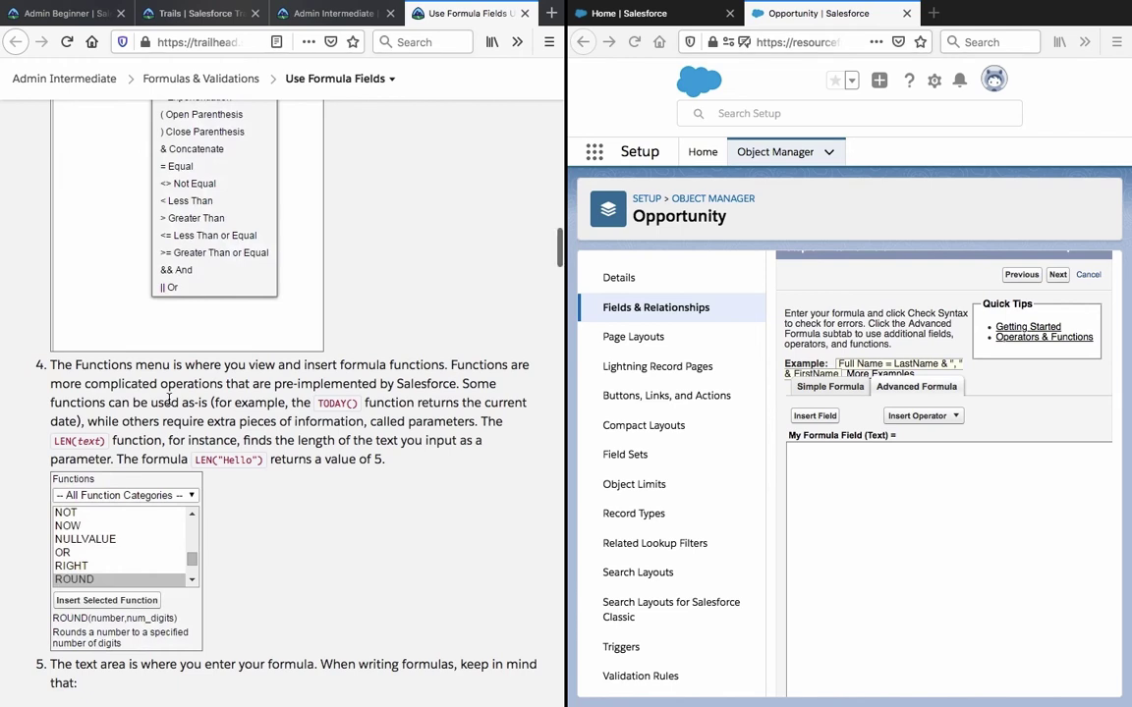
{"action": "scroll", "coordinate": [169, 401], "scroll_direction": "down", "scroll_amount": 1}
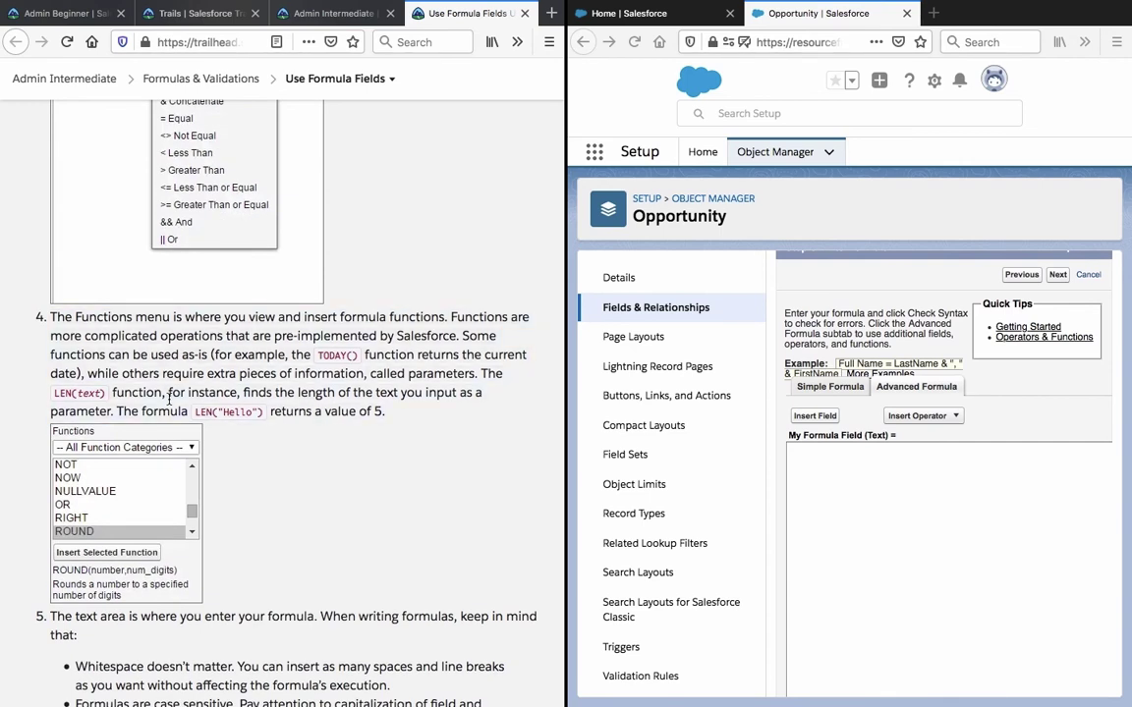
{"action": "scroll", "coordinate": [169, 401], "scroll_direction": "down", "scroll_amount": 1}
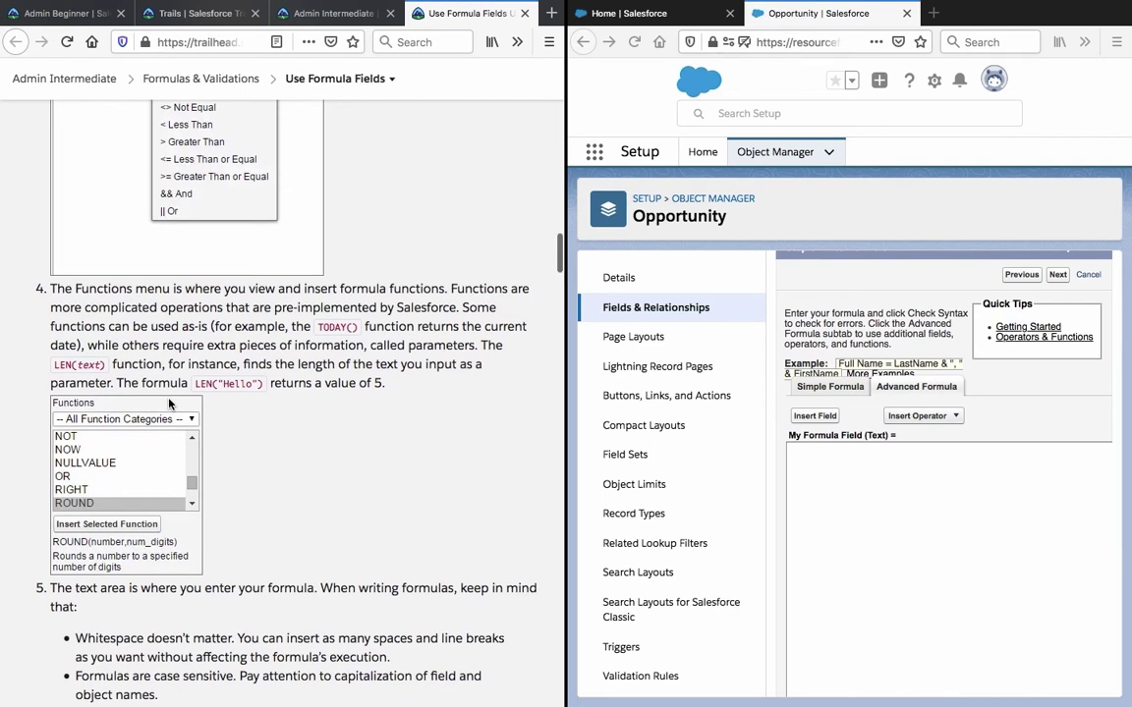
{"action": "scroll", "coordinate": [169, 403], "scroll_direction": "down", "scroll_amount": 1}
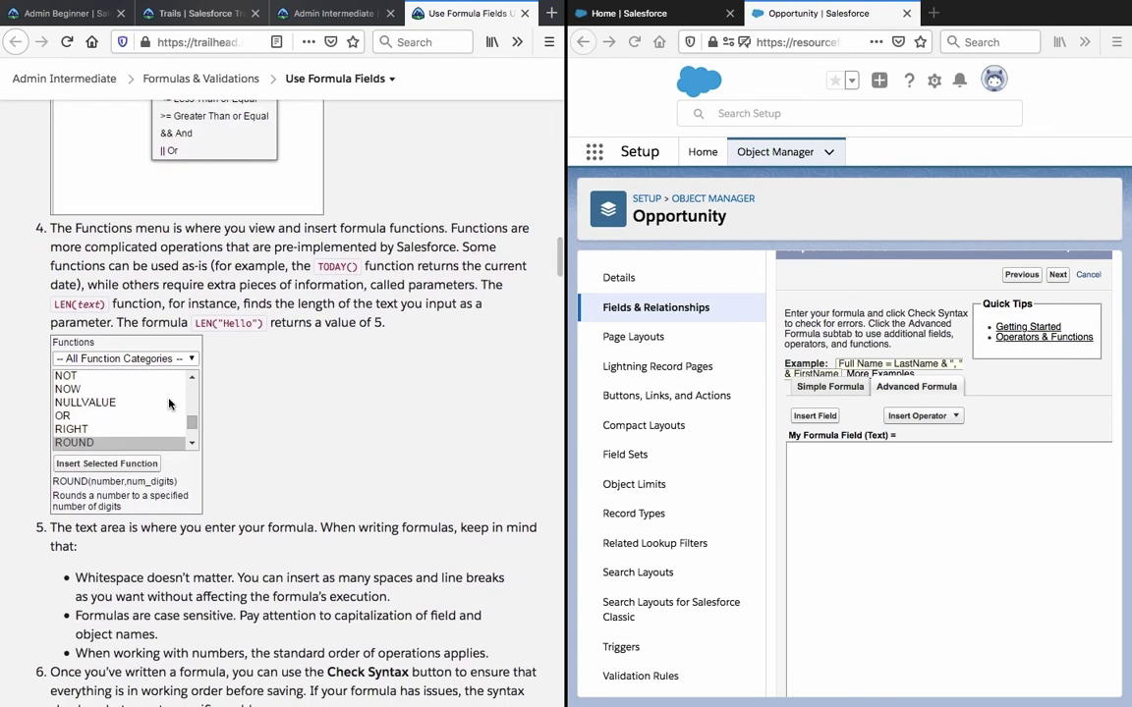
{"action": "scroll", "coordinate": [169, 403], "scroll_direction": "down", "scroll_amount": 1}
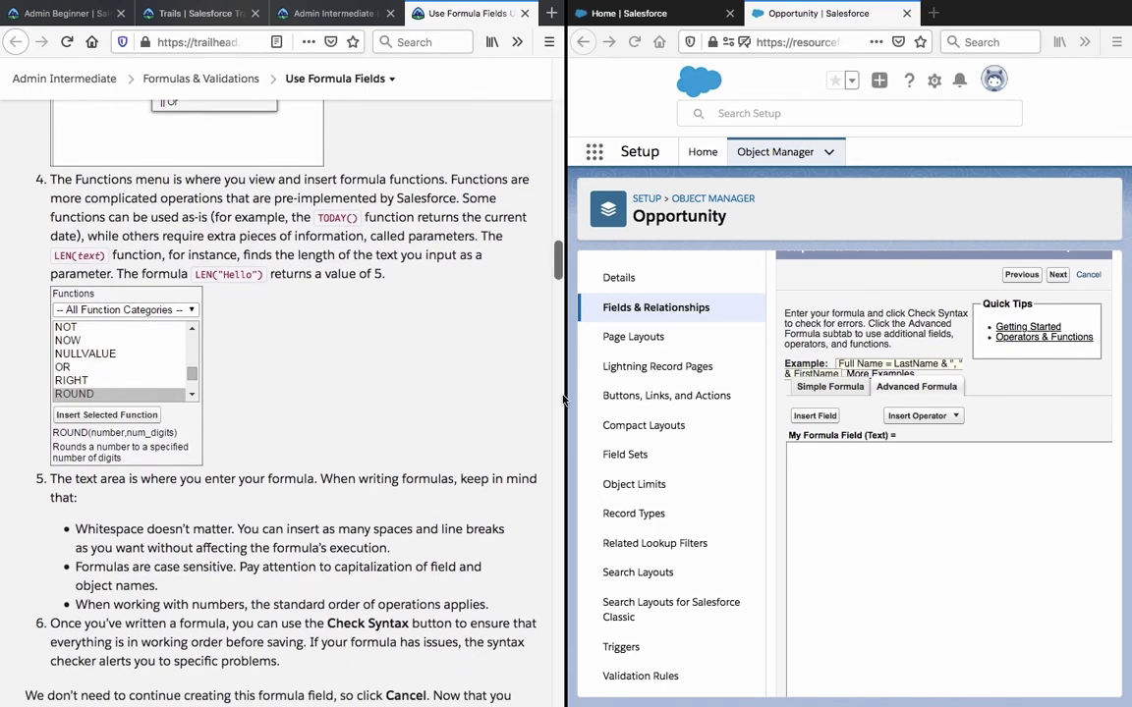
{"action": "scroll", "coordinate": [432, 393], "scroll_direction": "up", "scroll_amount": 9}
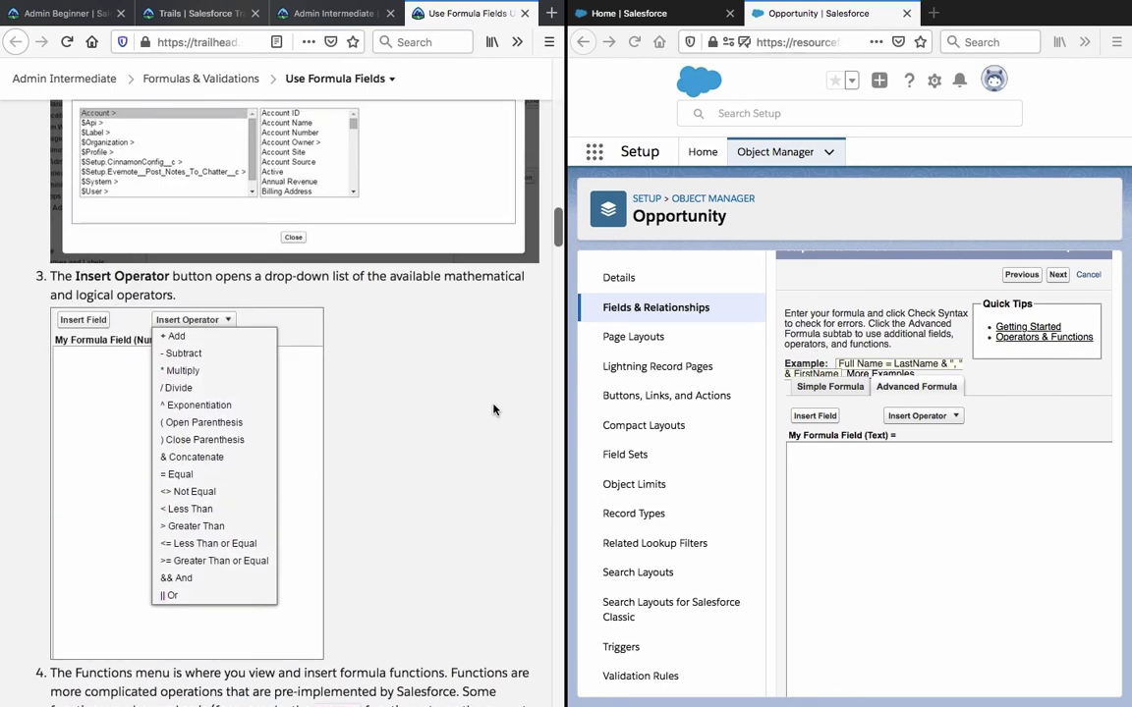
{"action": "scroll", "coordinate": [494, 410], "scroll_direction": "up", "scroll_amount": 11}
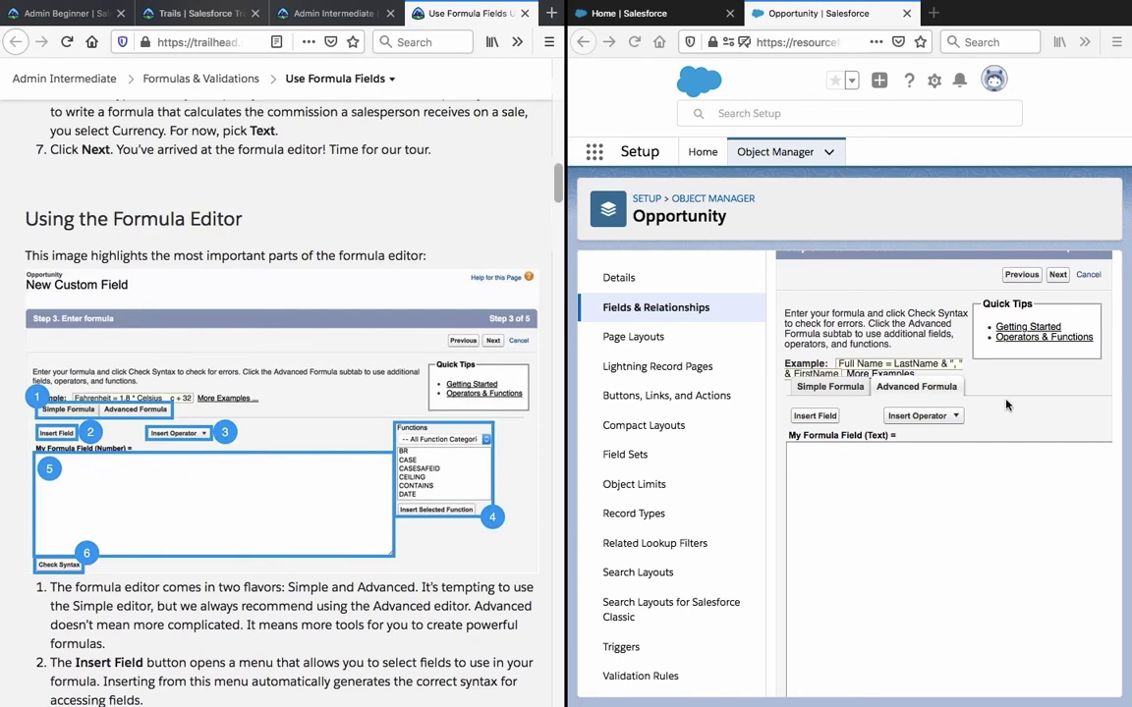
{"action": "scroll", "coordinate": [1052, 366], "scroll_direction": "right", "scroll_amount": 2}
{"action": "scroll", "coordinate": [1051, 365], "scroll_direction": "right", "scroll_amount": 10}
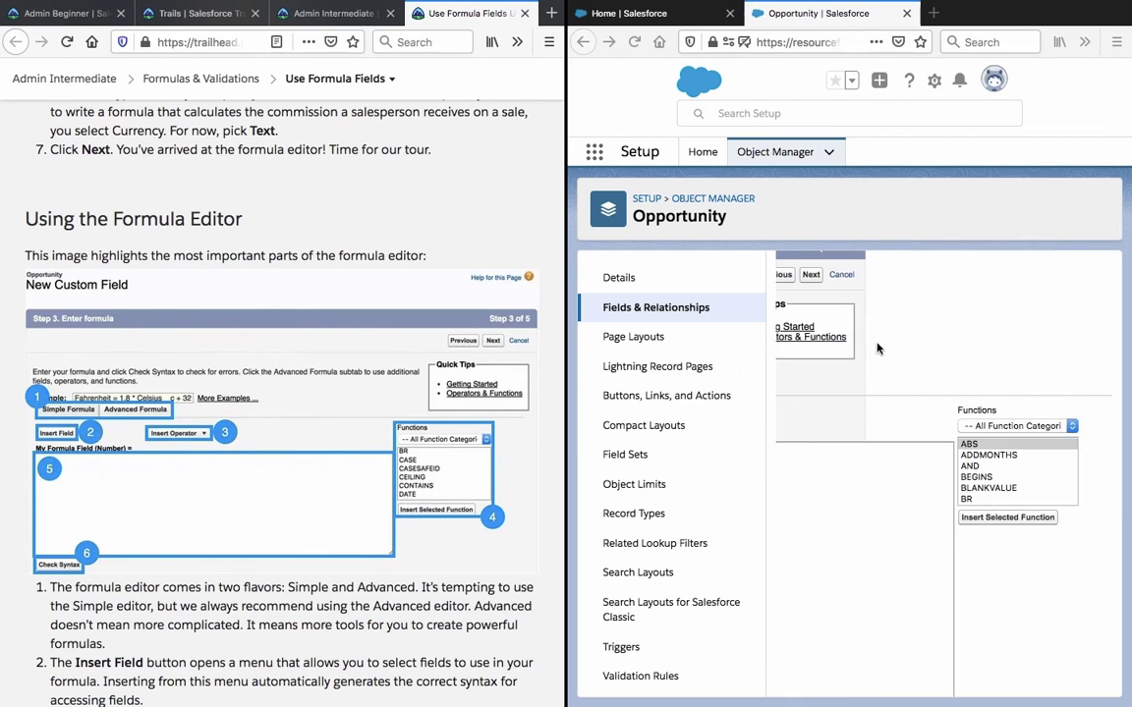
{"action": "scroll", "coordinate": [988, 496], "scroll_direction": "down", "scroll_amount": 3}
{"action": "scroll", "coordinate": [987, 496], "scroll_direction": "down", "scroll_amount": 5}
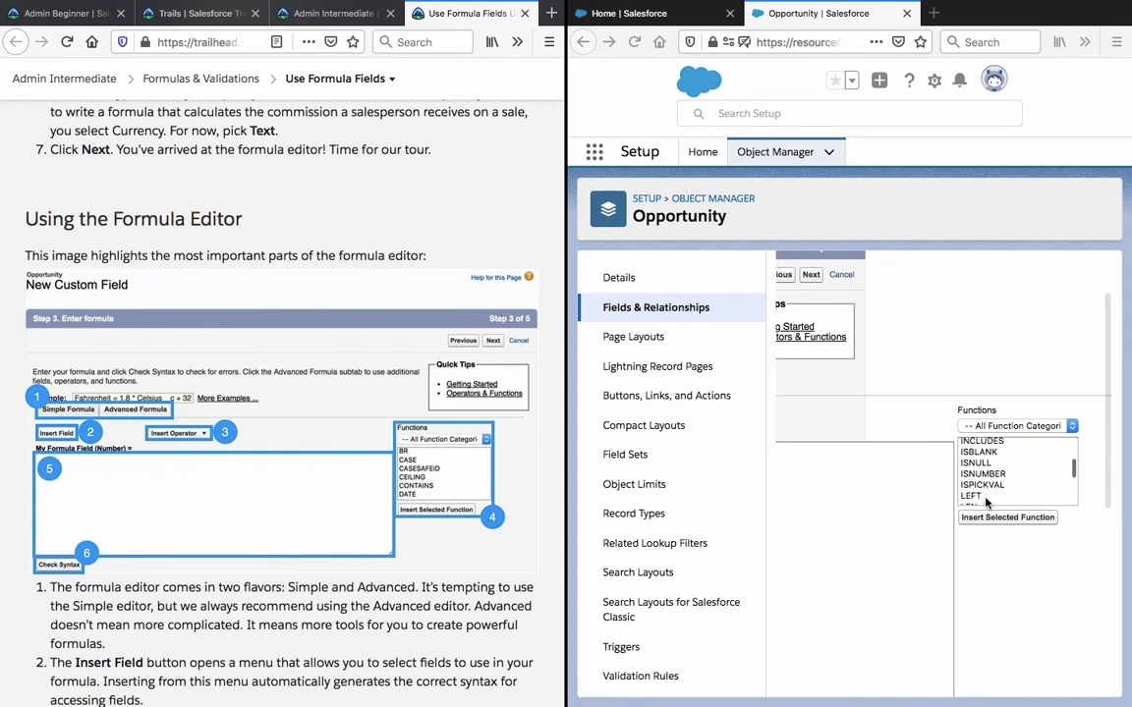
{"action": "scroll", "coordinate": [1016, 473], "scroll_direction": "down", "scroll_amount": 2}
{"action": "scroll", "coordinate": [1016, 473], "scroll_direction": "up", "scroll_amount": 10}
{"action": "scroll", "coordinate": [1016, 472], "scroll_direction": "up", "scroll_amount": 2}
{"action": "left_click", "coordinate": [1017, 425]}
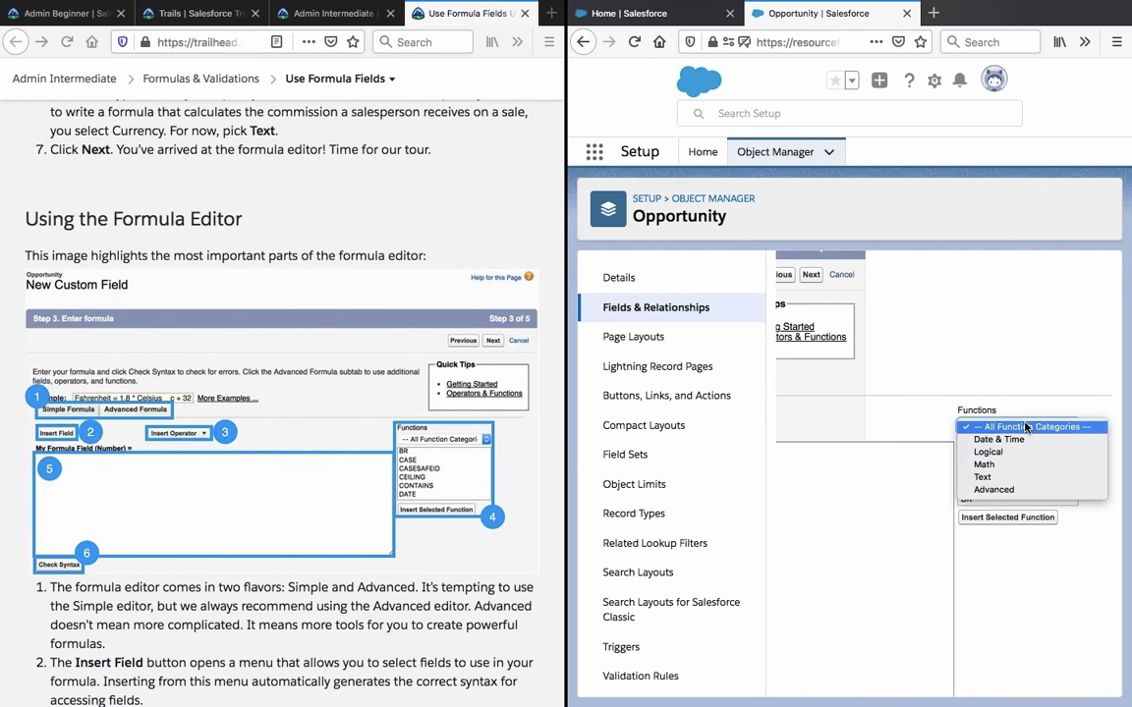
{"action": "left_click", "coordinate": [993, 379]}
{"action": "scroll", "coordinate": [993, 376], "scroll_direction": "left", "scroll_amount": 5}
{"action": "scroll", "coordinate": [992, 373], "scroll_direction": "right", "scroll_amount": 5}
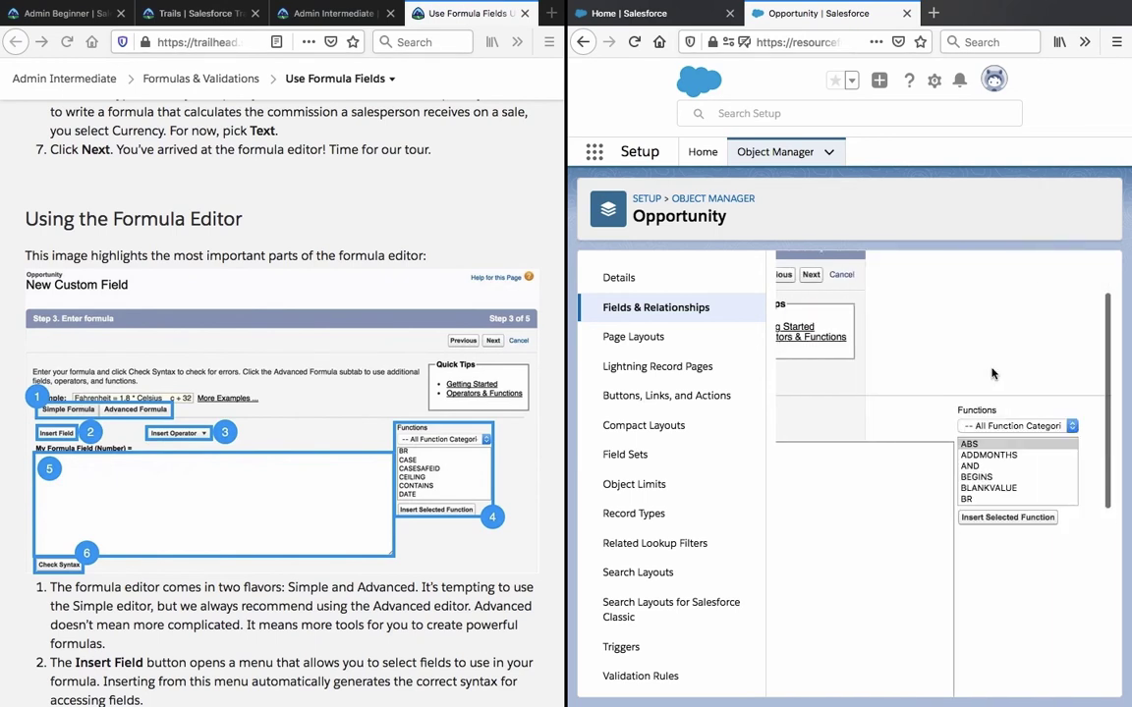
{"action": "scroll", "coordinate": [364, 491], "scroll_direction": "down", "scroll_amount": 5}
{"action": "scroll", "coordinate": [365, 492], "scroll_direction": "down", "scroll_amount": 5}
{"action": "scroll", "coordinate": [365, 492], "scroll_direction": "down", "scroll_amount": 3}
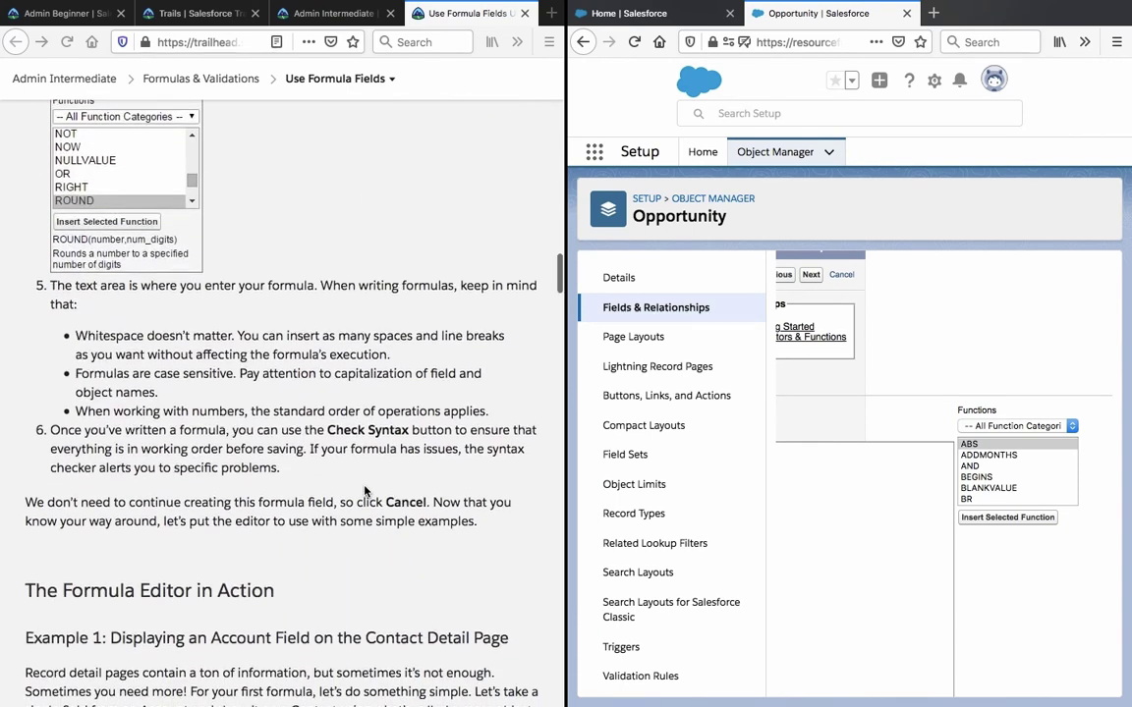
{"action": "scroll", "coordinate": [364, 491], "scroll_direction": "up", "scroll_amount": 1}
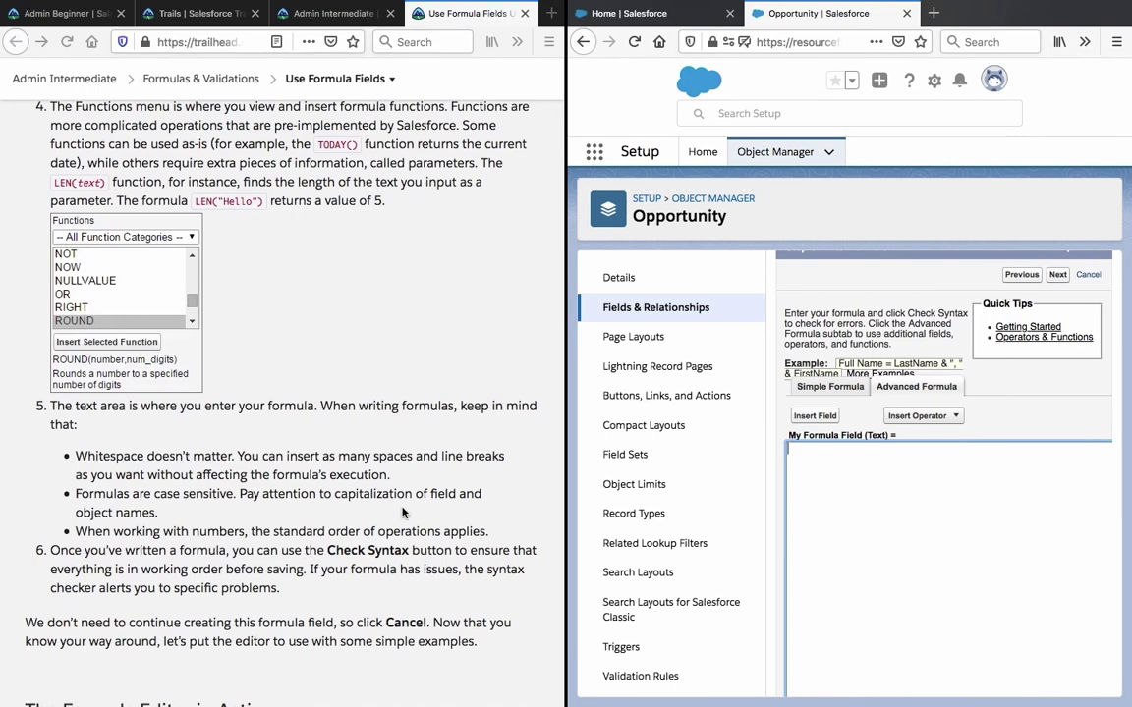
{"action": "left_click", "coordinate": [347, 476]}
{"action": "triple_click", "coordinate": [348, 475]}
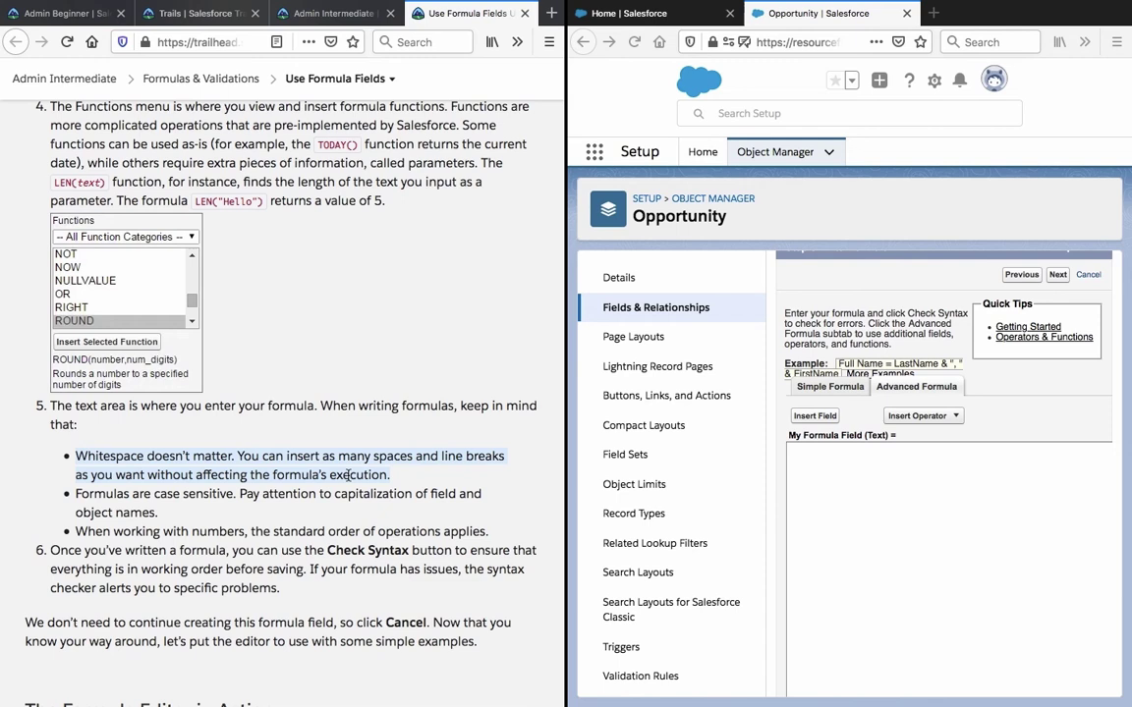
{"action": "scroll", "coordinate": [348, 476], "scroll_direction": "down", "scroll_amount": 2}
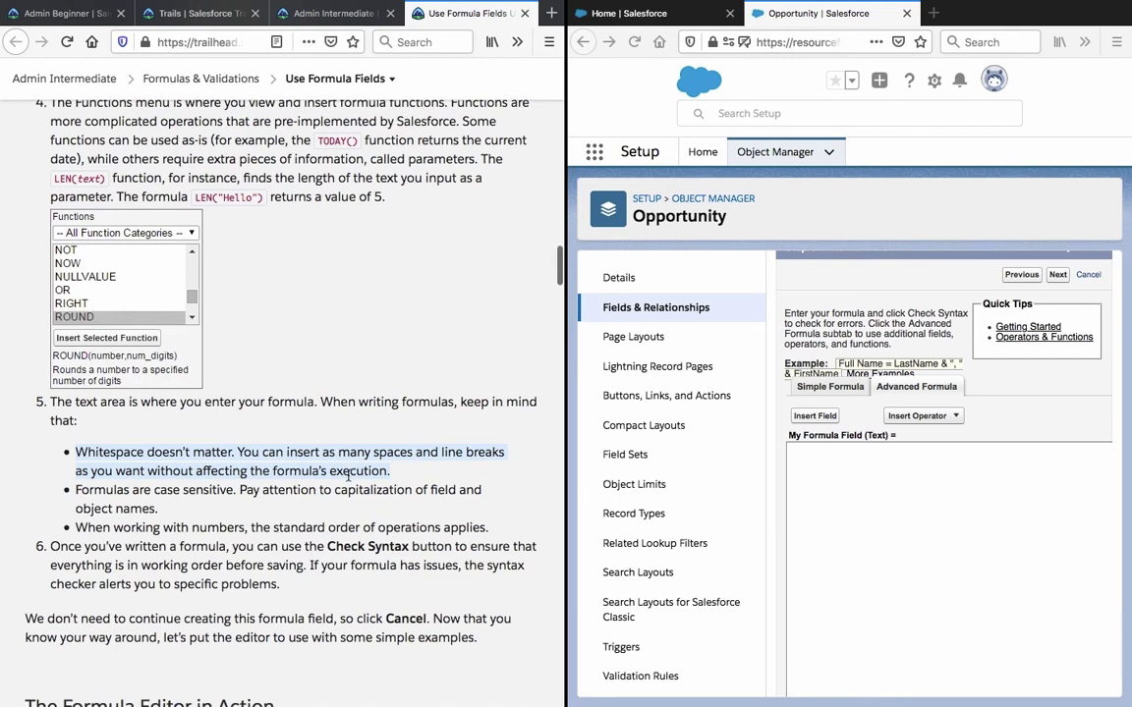
{"action": "scroll", "coordinate": [348, 475], "scroll_direction": "down", "scroll_amount": 3}
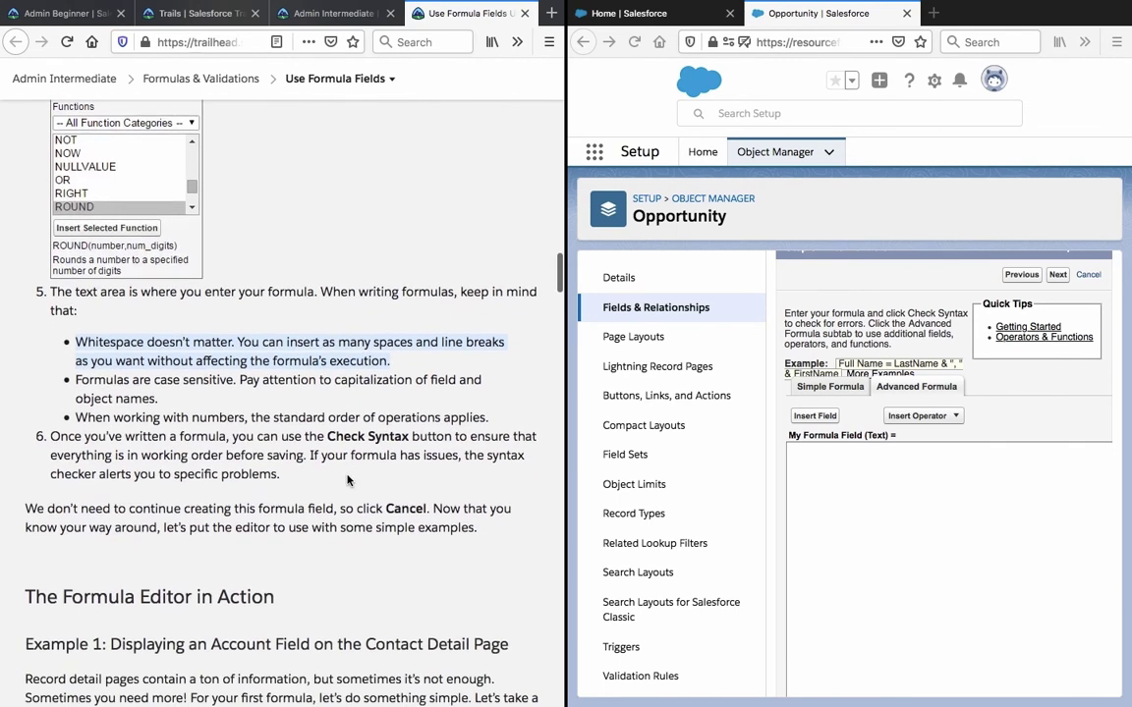
{"action": "triple_click", "coordinate": [93, 385]}
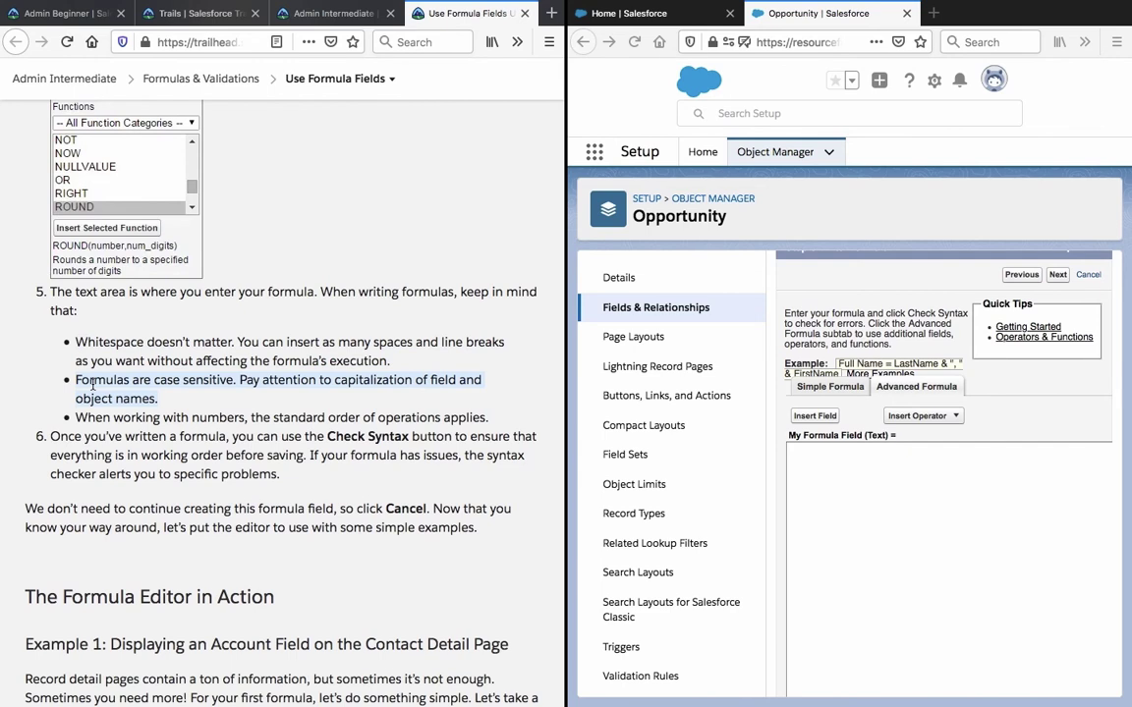
{"action": "left_click", "coordinate": [93, 385]}
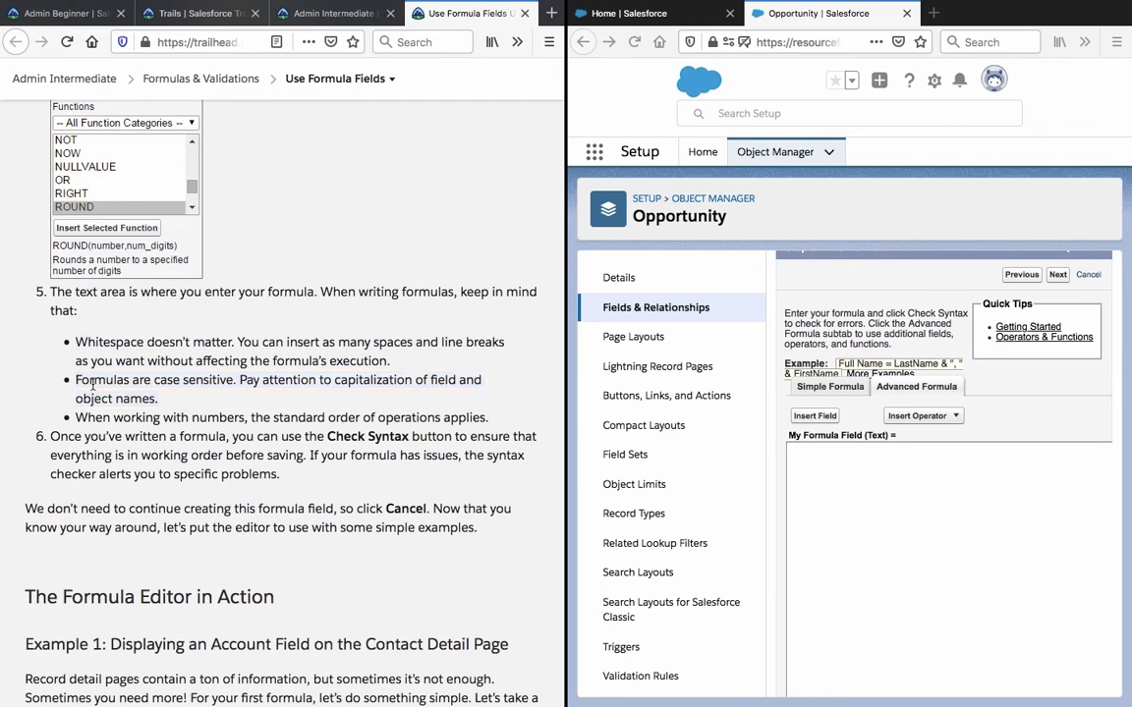
{"action": "triple_click", "coordinate": [92, 411]}
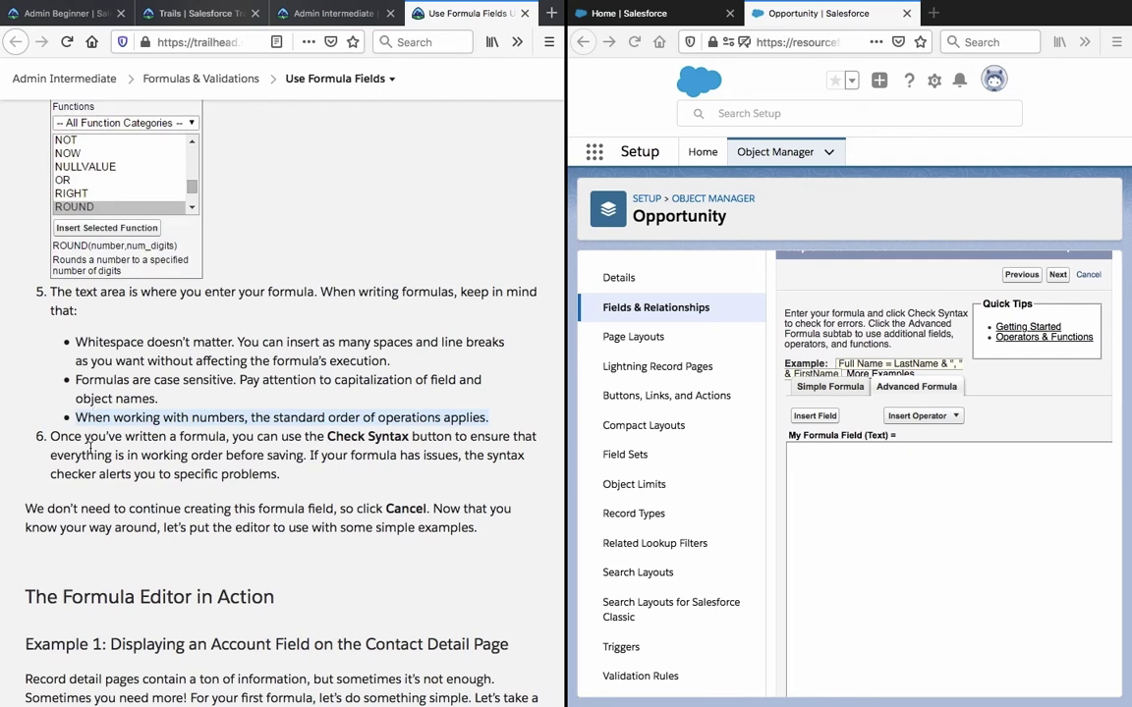
{"action": "triple_click", "coordinate": [90, 447]}
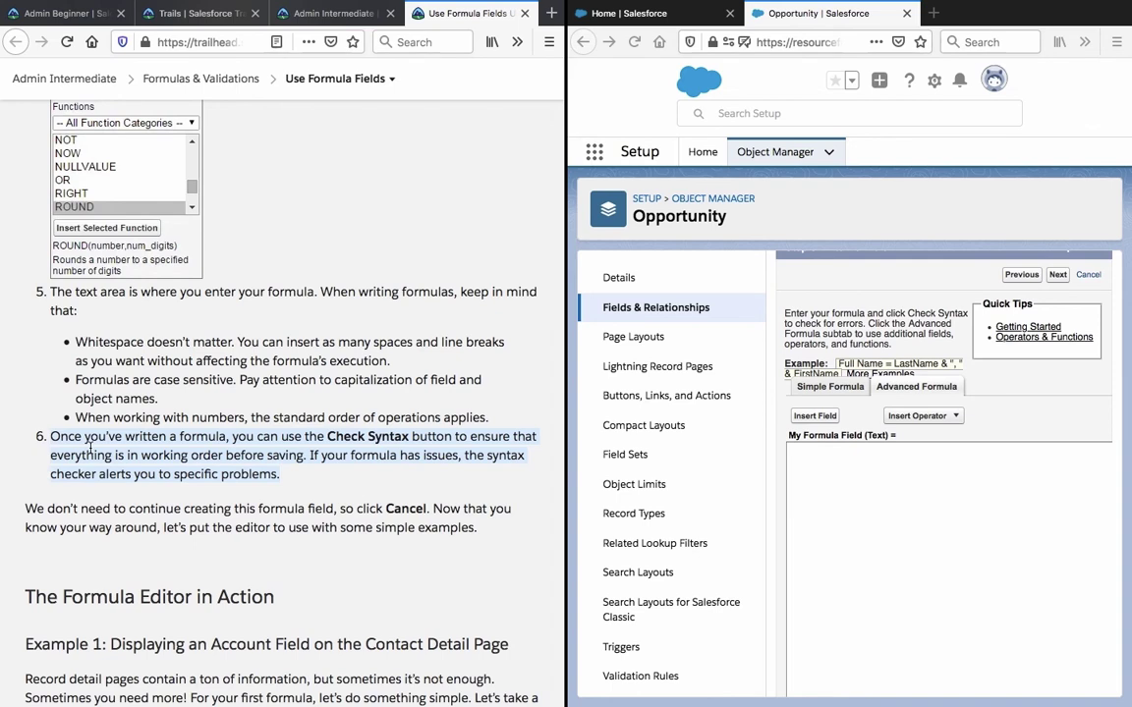
{"action": "scroll", "coordinate": [90, 447], "scroll_direction": "down", "scroll_amount": 1}
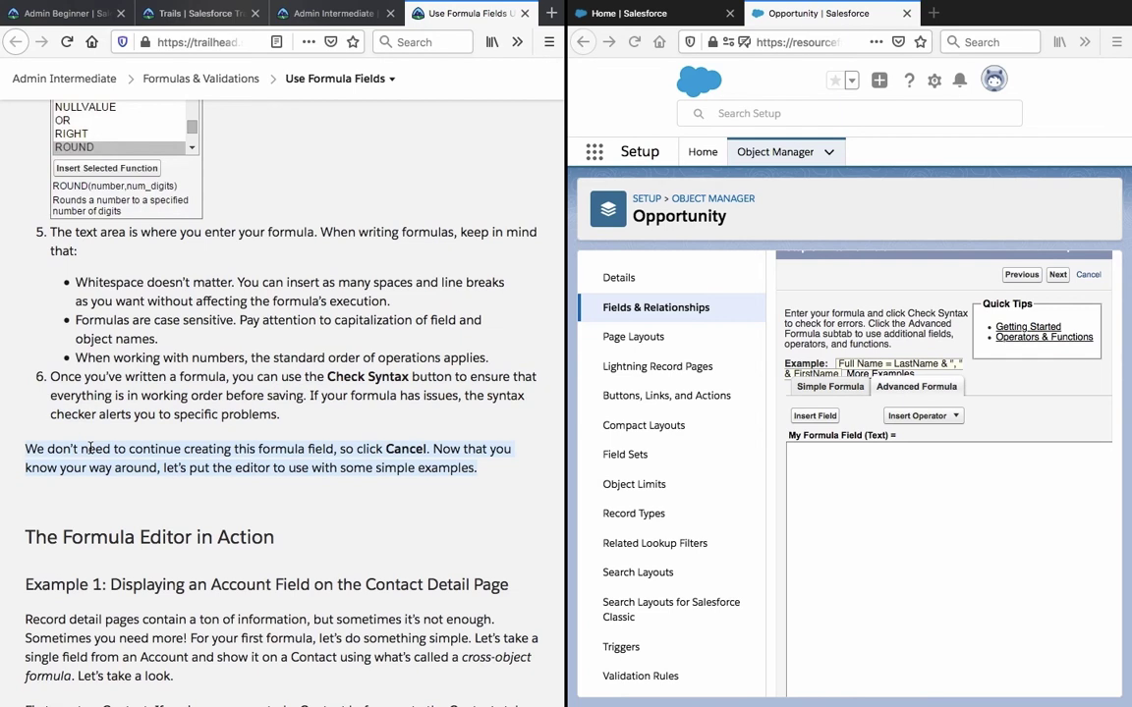
{"action": "scroll", "coordinate": [90, 447], "scroll_direction": "down", "scroll_amount": 1}
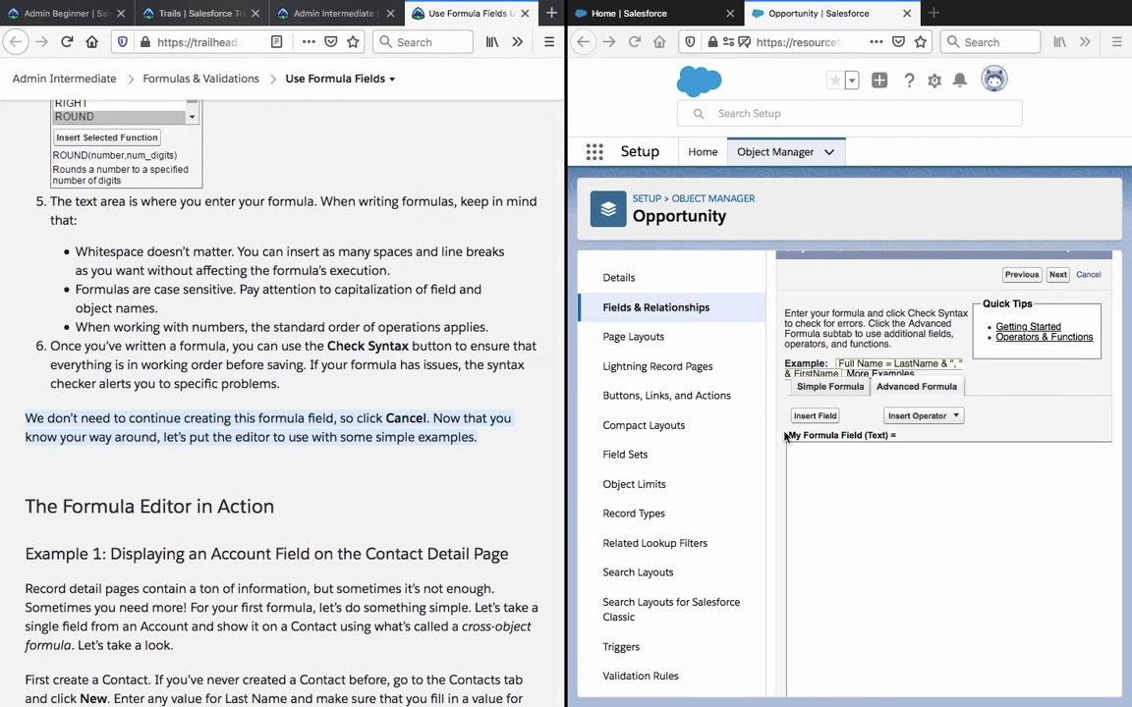
{"action": "scroll", "coordinate": [342, 408], "scroll_direction": "down", "scroll_amount": 3}
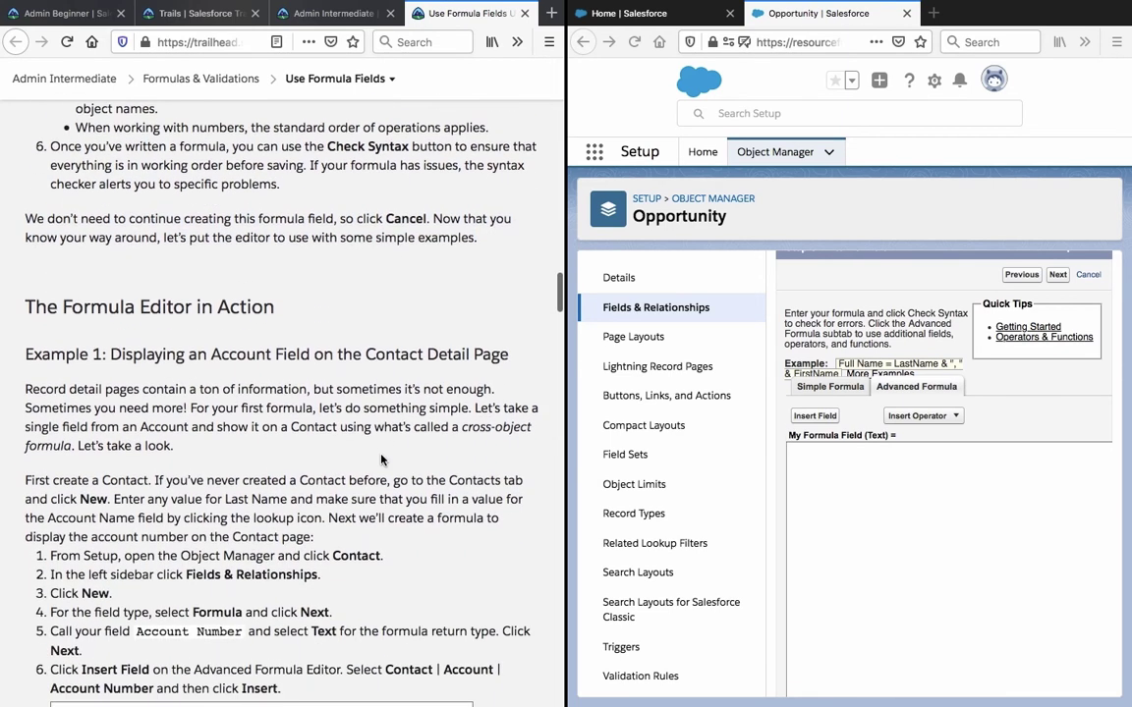
{"action": "scroll", "coordinate": [381, 459], "scroll_direction": "down", "scroll_amount": 3}
{"action": "scroll", "coordinate": [381, 459], "scroll_direction": "down", "scroll_amount": 1}
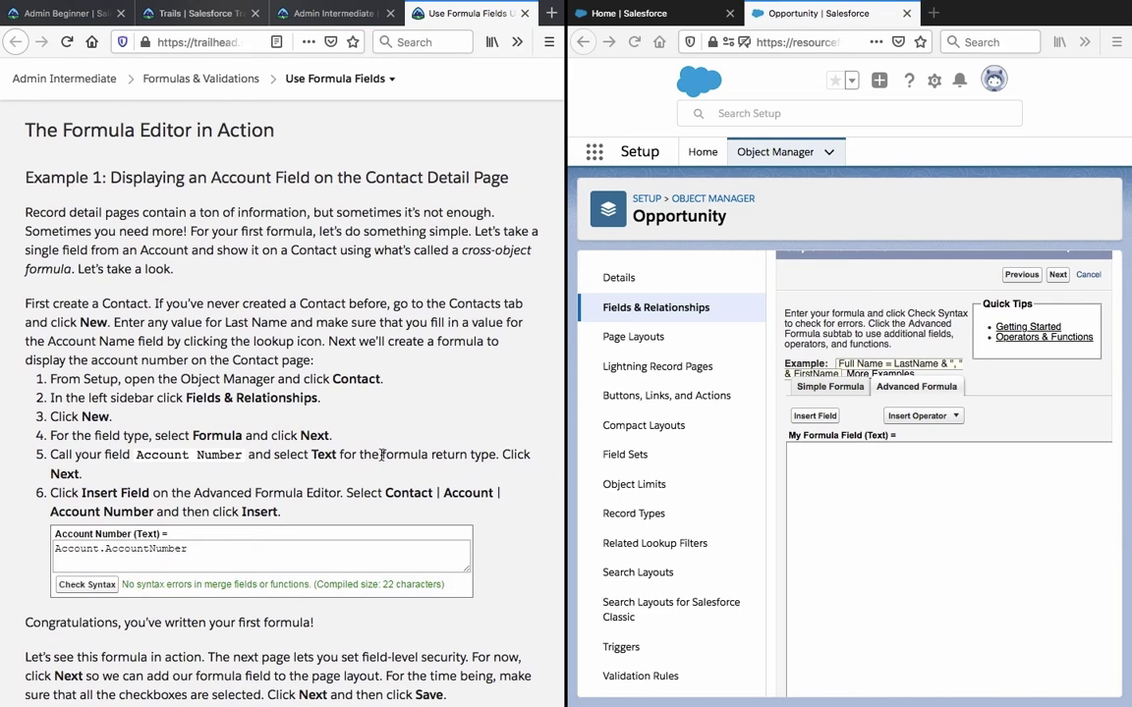
{"action": "scroll", "coordinate": [381, 457], "scroll_direction": "down", "scroll_amount": 1}
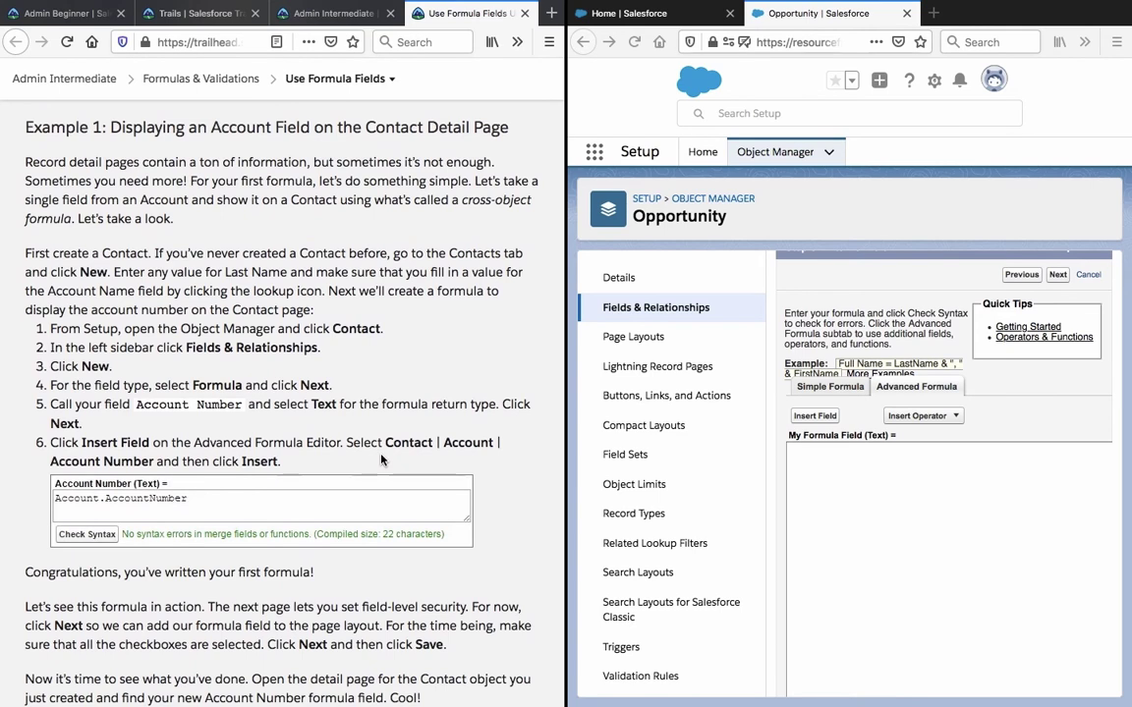
{"action": "scroll", "coordinate": [381, 460], "scroll_direction": "down", "scroll_amount": 1}
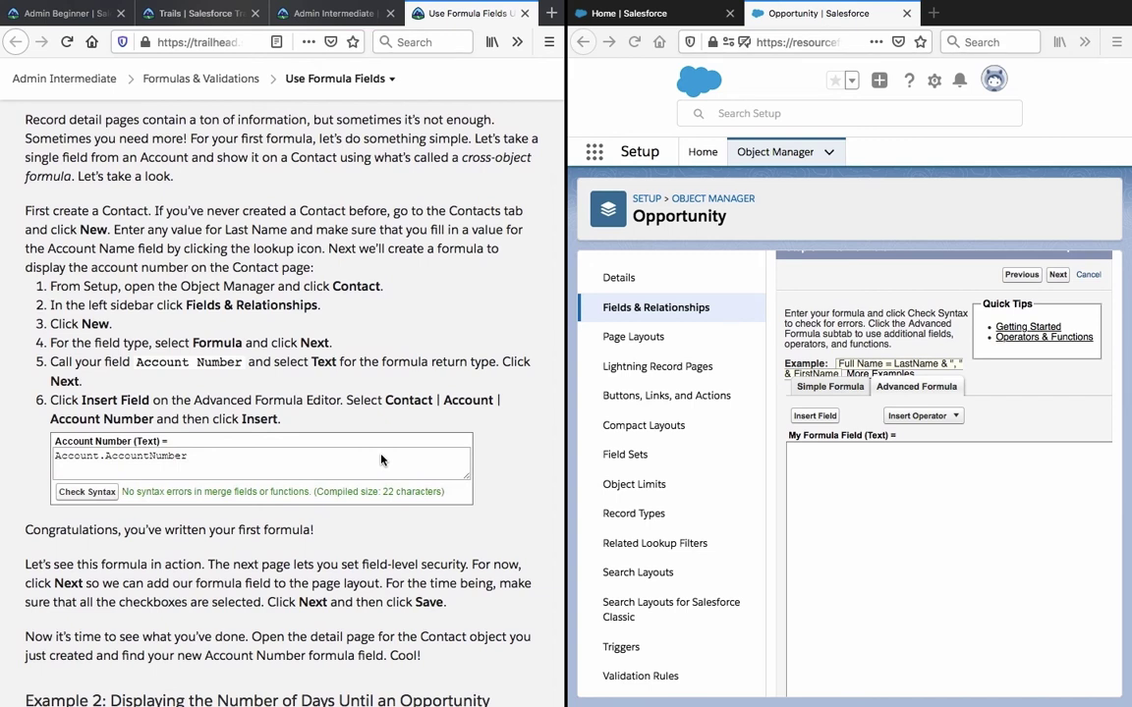
{"action": "scroll", "coordinate": [382, 460], "scroll_direction": "down", "scroll_amount": 2}
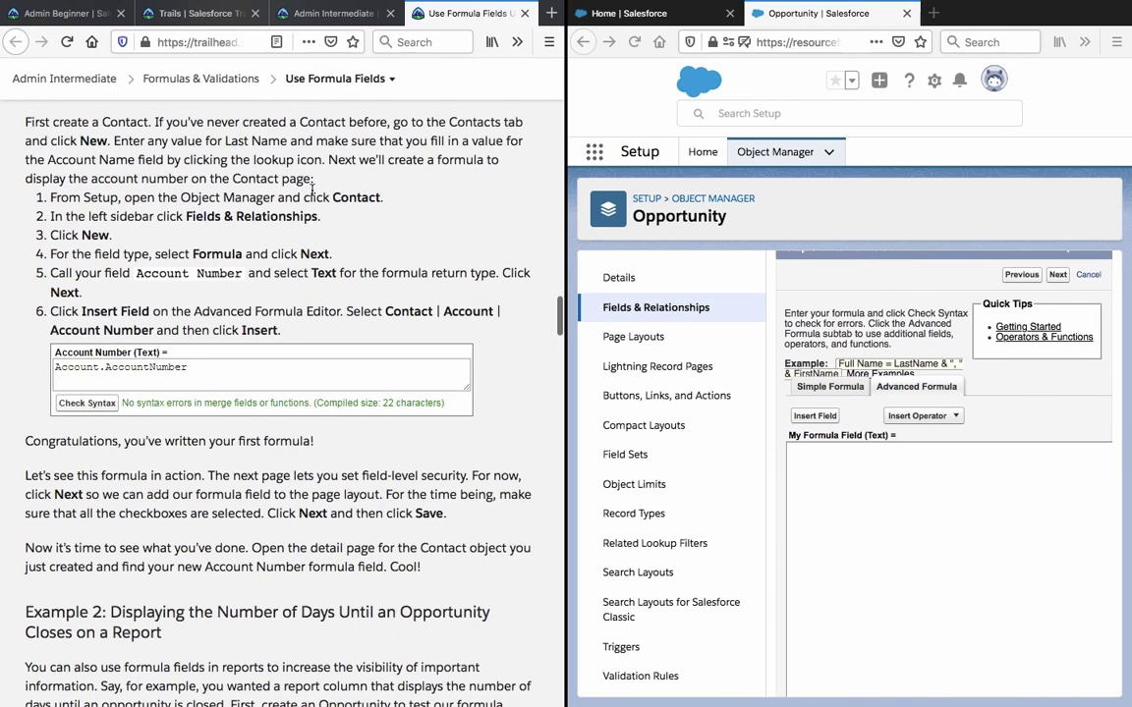
{"action": "scroll", "coordinate": [312, 189], "scroll_direction": "up", "scroll_amount": 1}
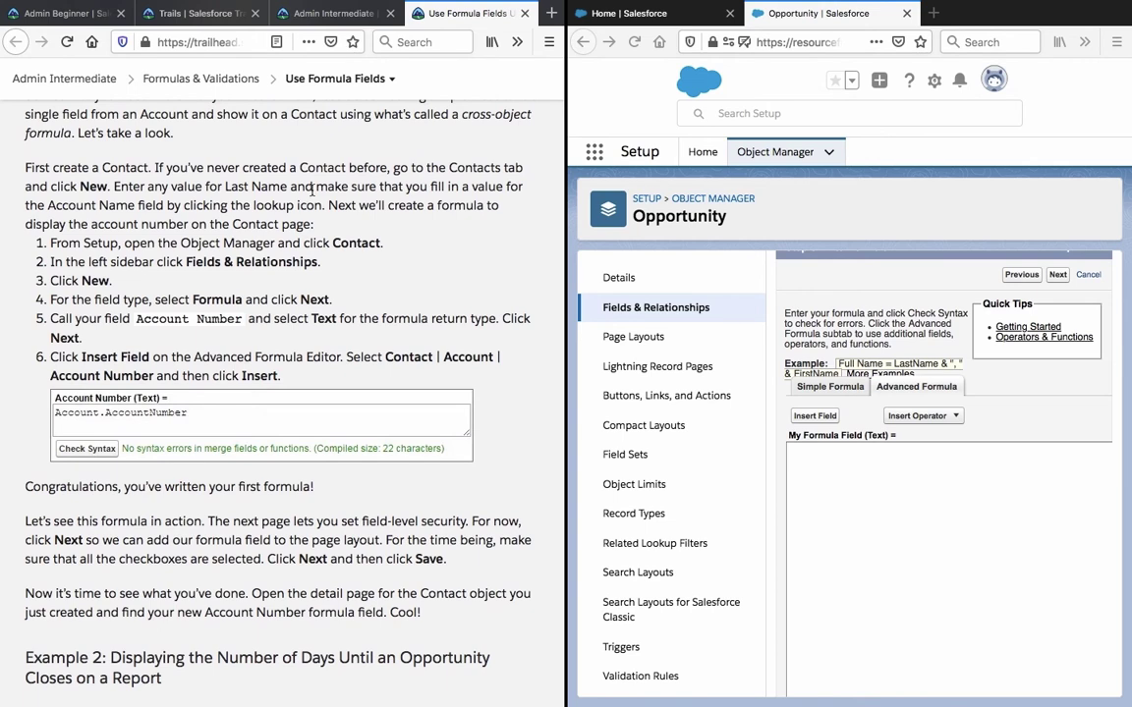
{"action": "triple_click", "coordinate": [263, 242]}
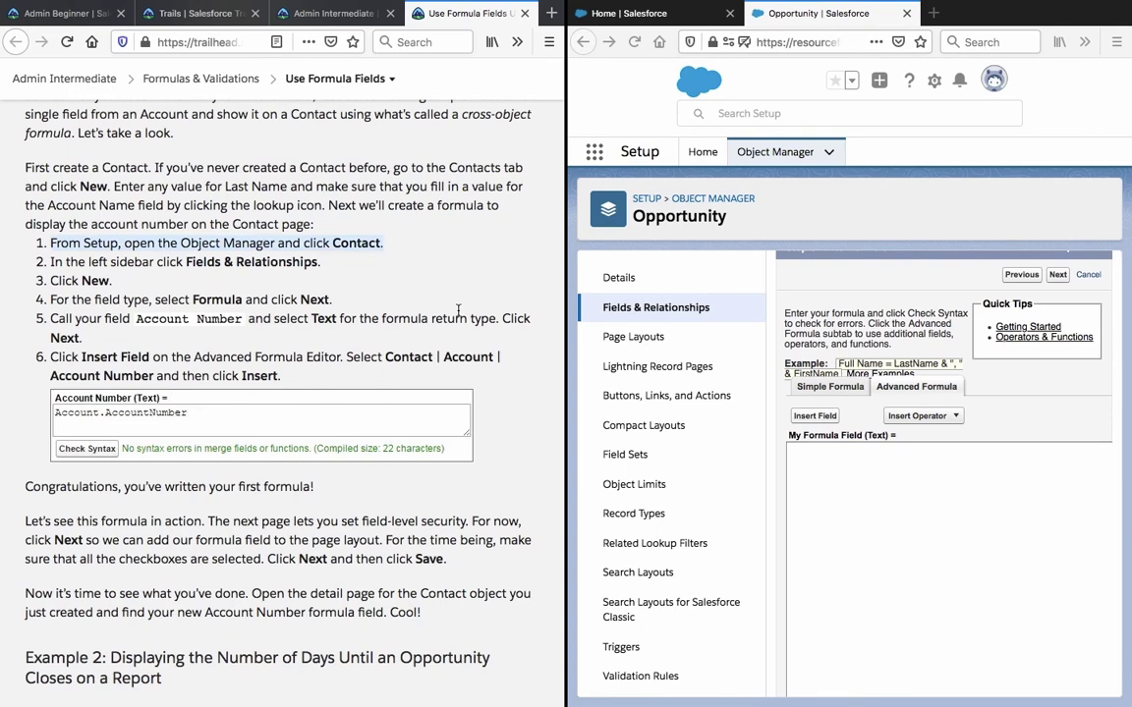
- Open the Contacts list from the Sales app's More menu, then return to Object Manager
{"action": "left_click", "coordinate": [774, 258]}
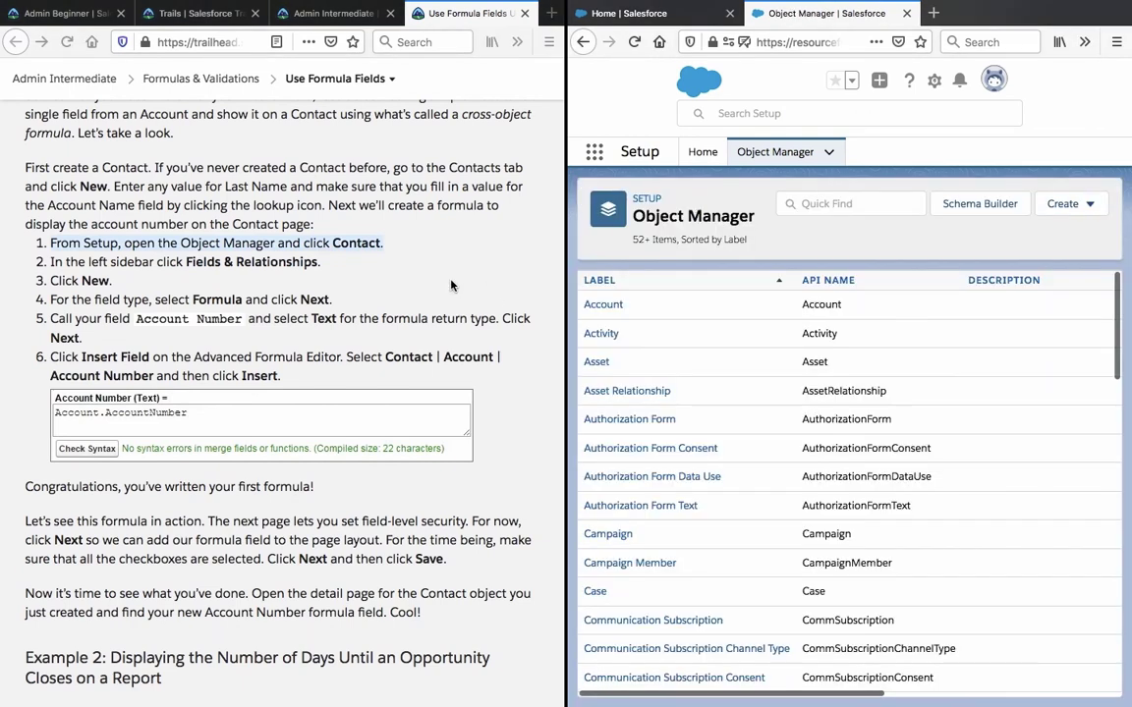
{"action": "scroll", "coordinate": [449, 284], "scroll_direction": "up", "scroll_amount": 3}
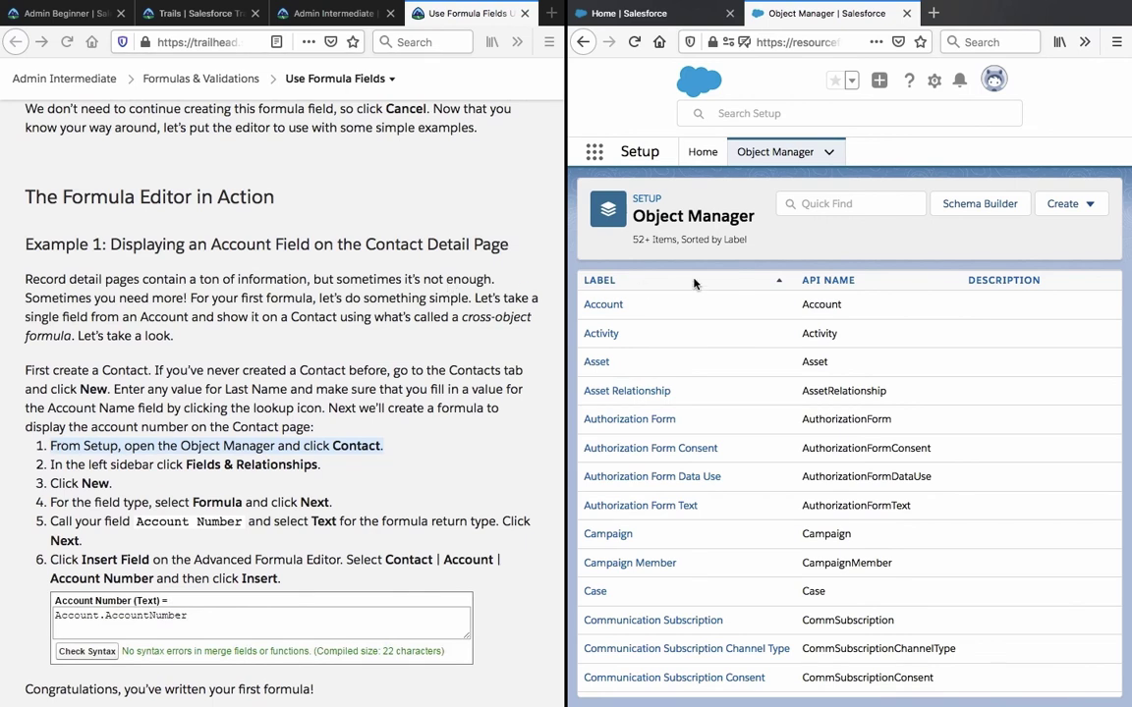
{"action": "left_click", "coordinate": [829, 152]}
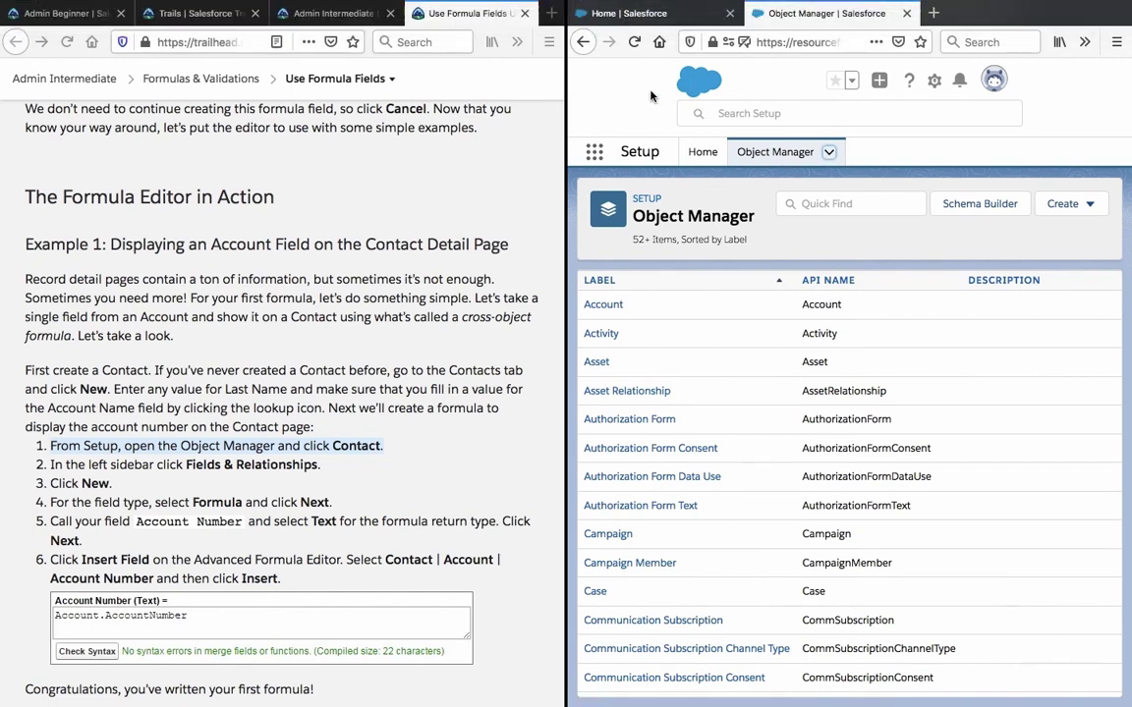
{"action": "left_click", "coordinate": [629, 13]}
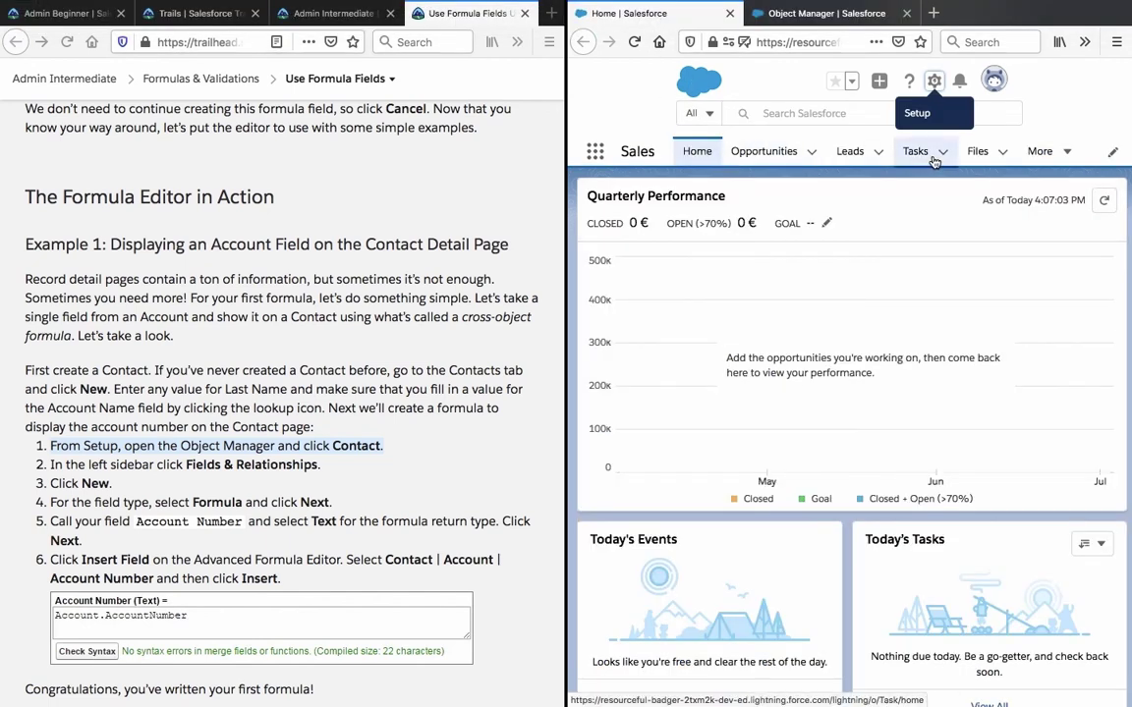
{"action": "left_click", "coordinate": [1067, 156]}
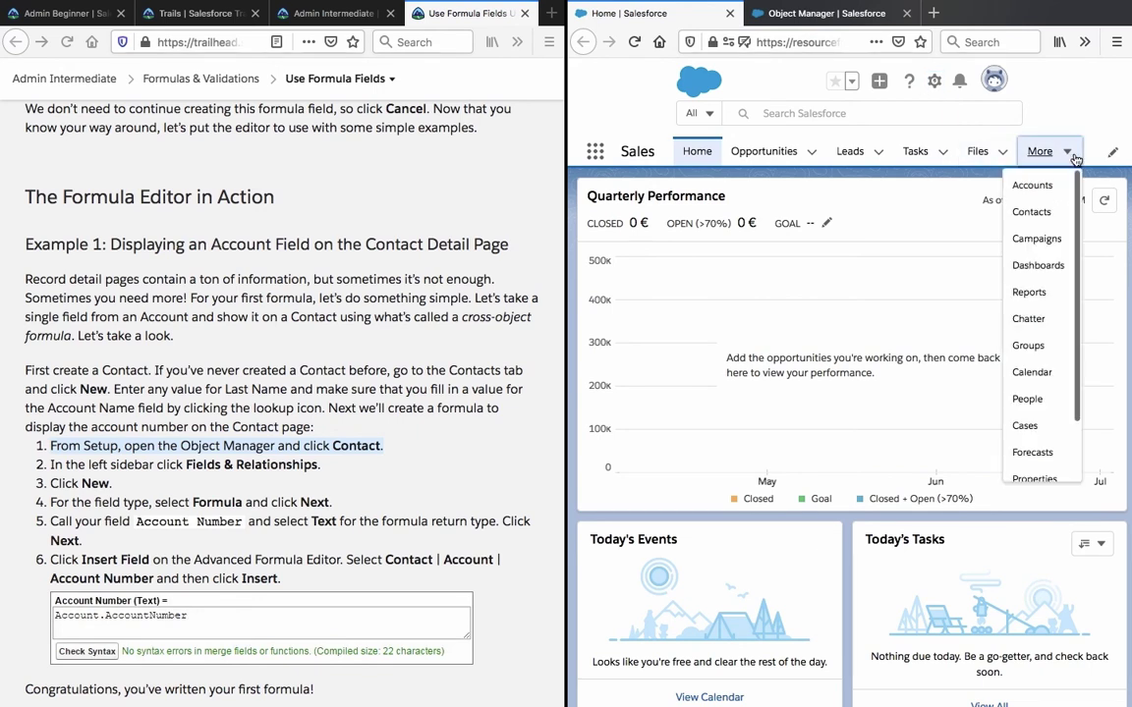
{"action": "left_click", "coordinate": [1047, 215]}
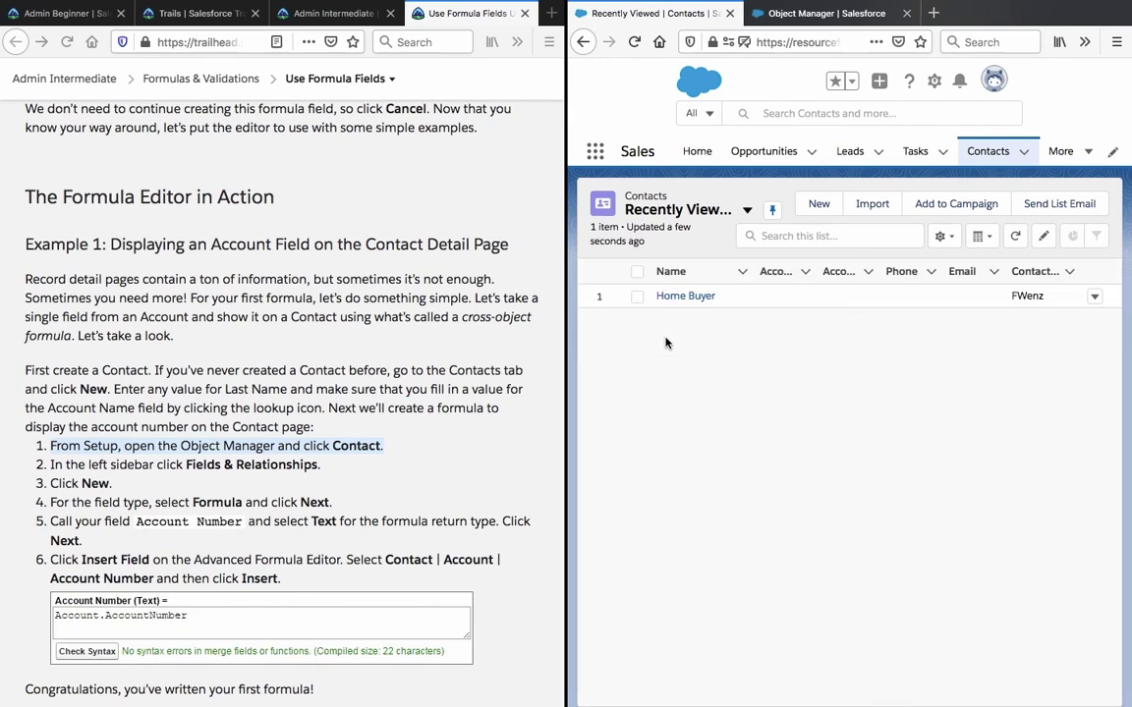
{"action": "left_click", "coordinate": [412, 370]}
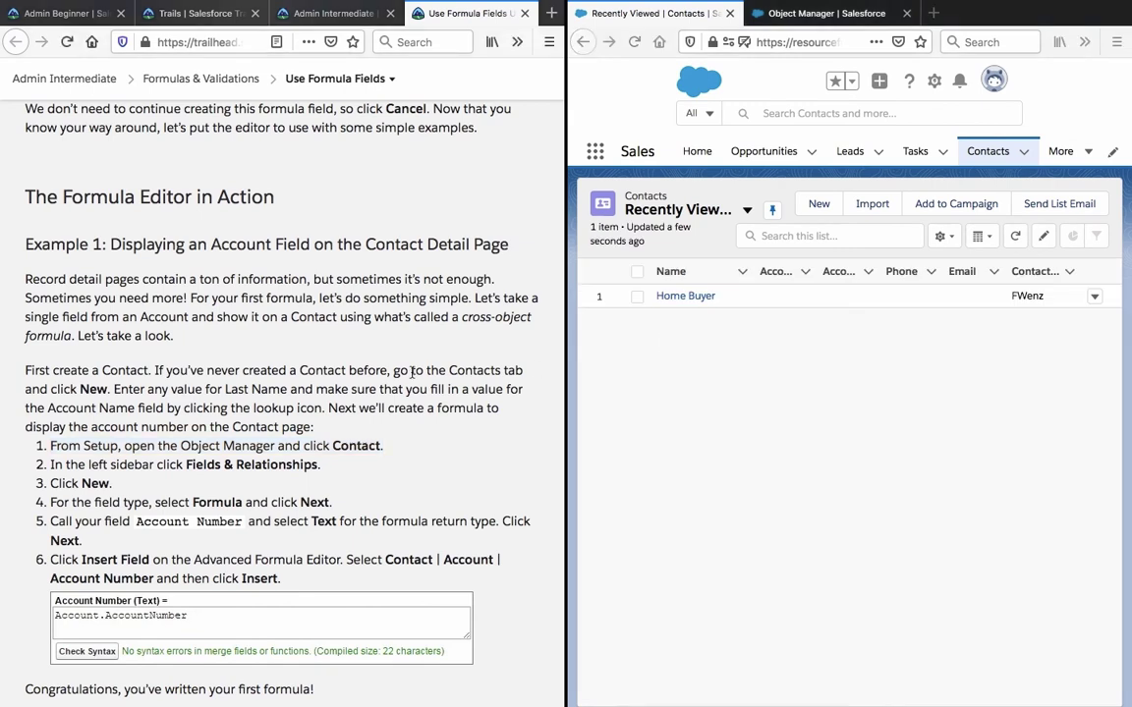
{"action": "left_click", "coordinate": [765, 13]}
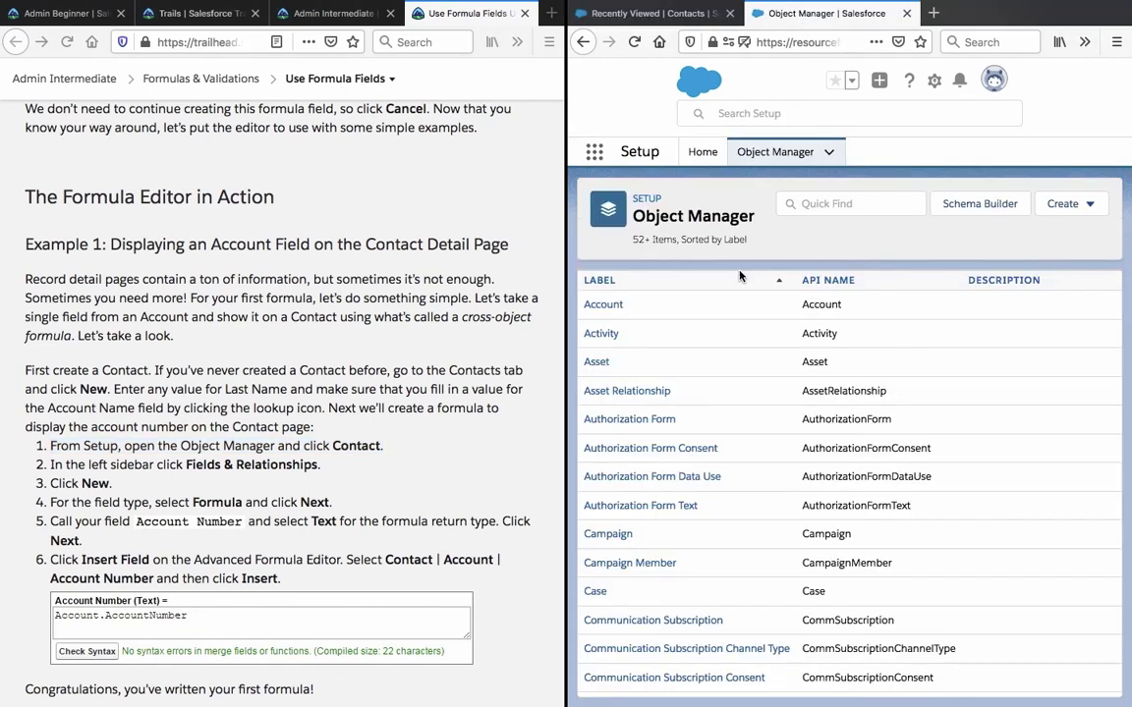
{"action": "left_click", "coordinate": [653, 13]}
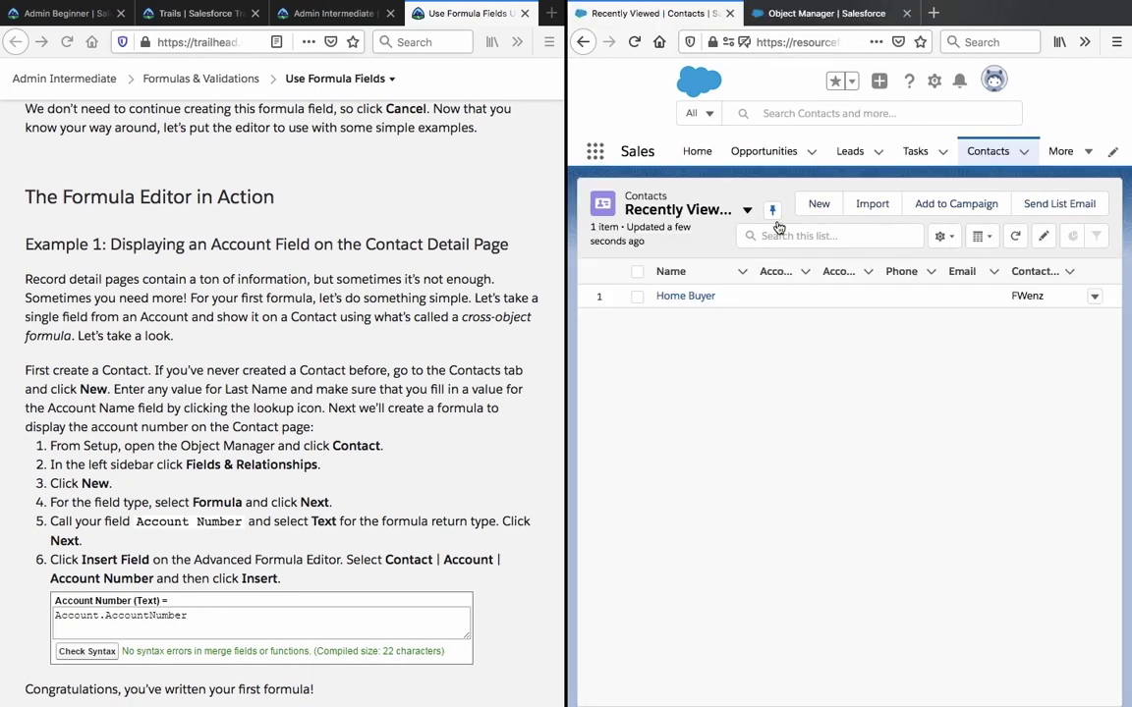
{"action": "left_click", "coordinate": [766, 12]}
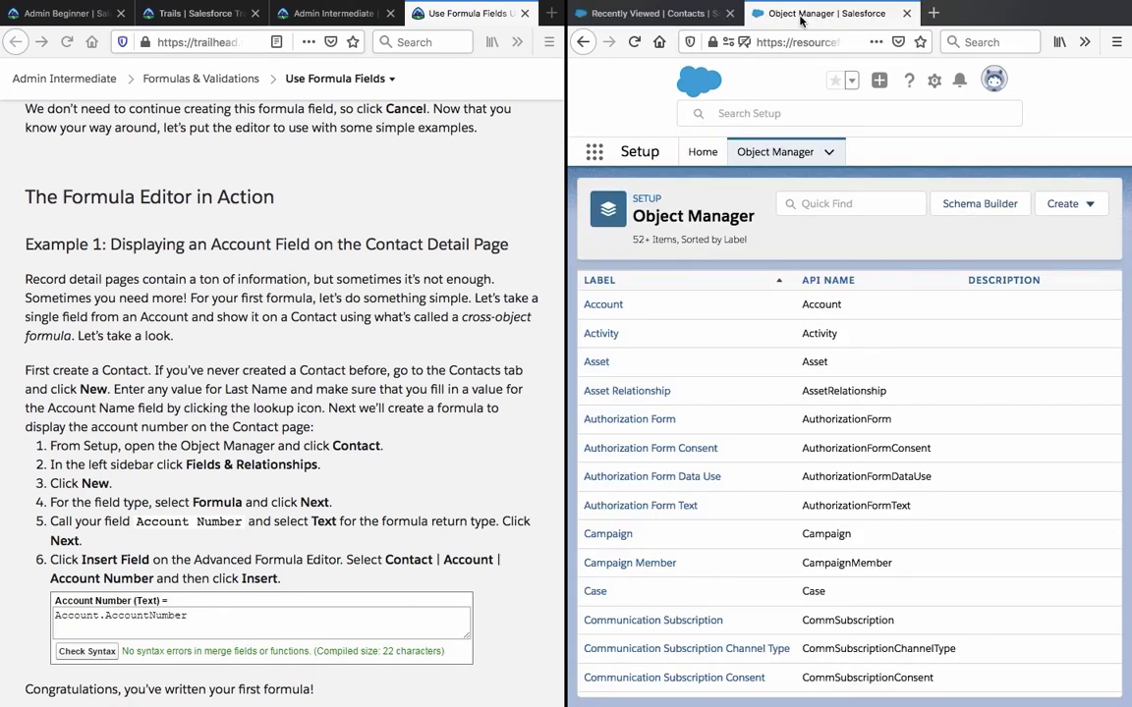
- Open Contact's Fields & Relationships and start a new custom field
{"action": "left_click", "coordinate": [594, 154]}
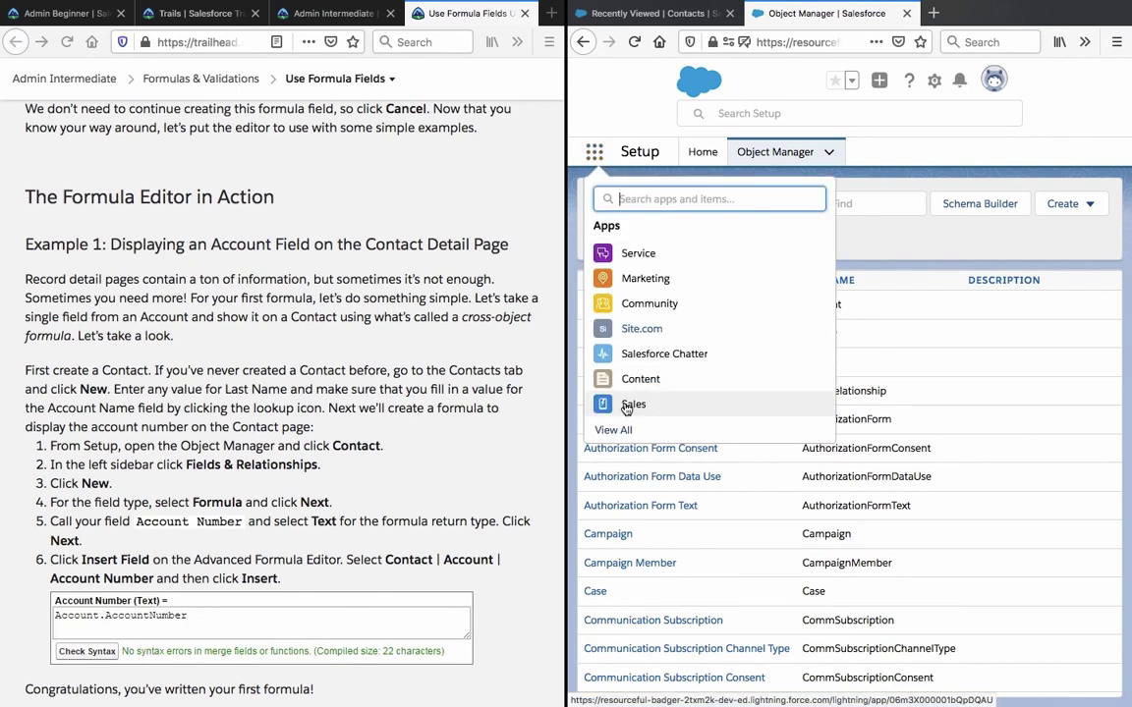
{"action": "left_click", "coordinate": [831, 221]}
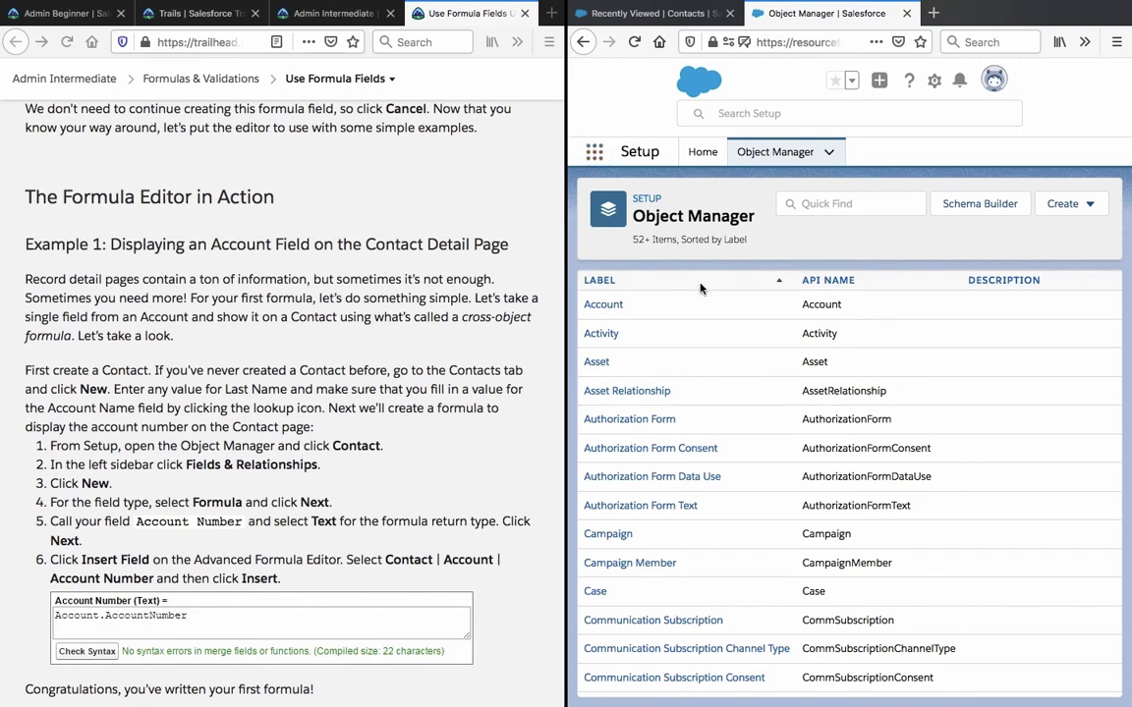
{"action": "scroll", "coordinate": [738, 401], "scroll_direction": "down", "scroll_amount": 1}
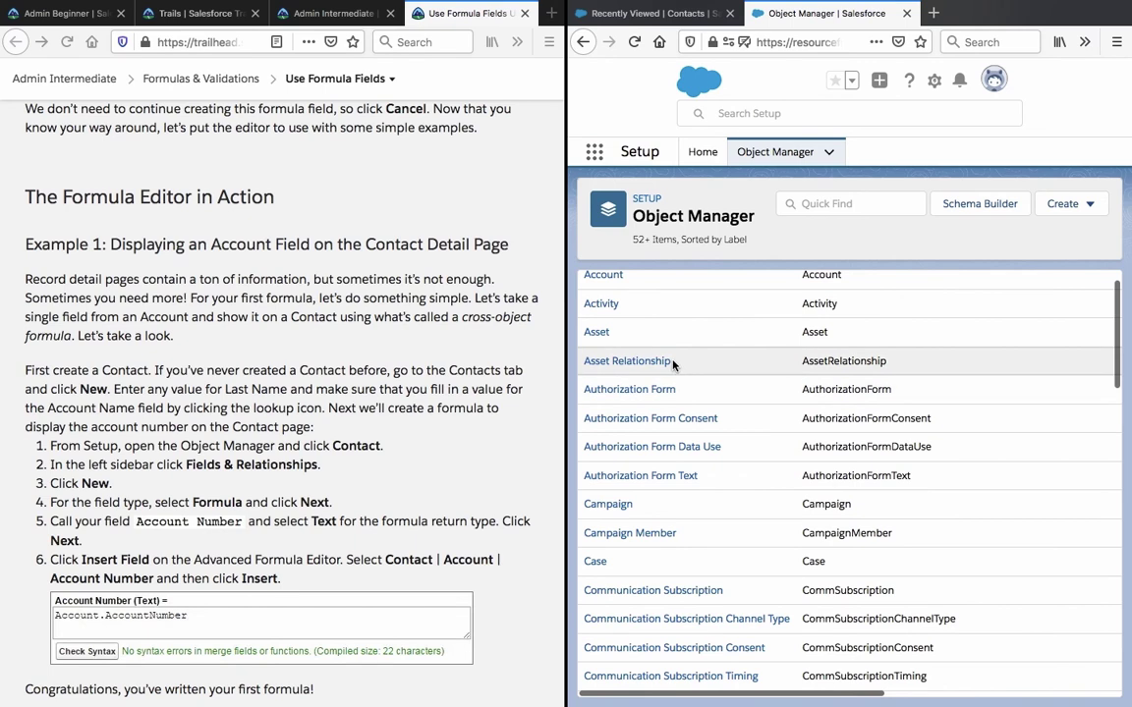
{"action": "scroll", "coordinate": [606, 323], "scroll_direction": "down", "scroll_amount": 4}
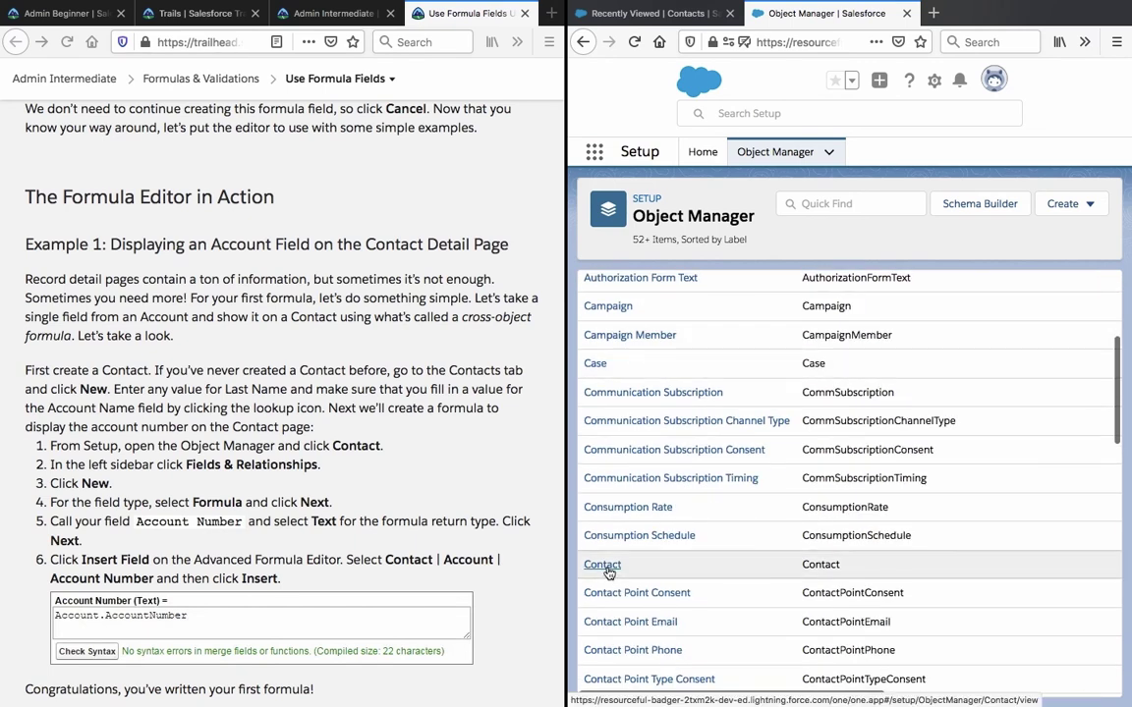
{"action": "left_click", "coordinate": [606, 574]}
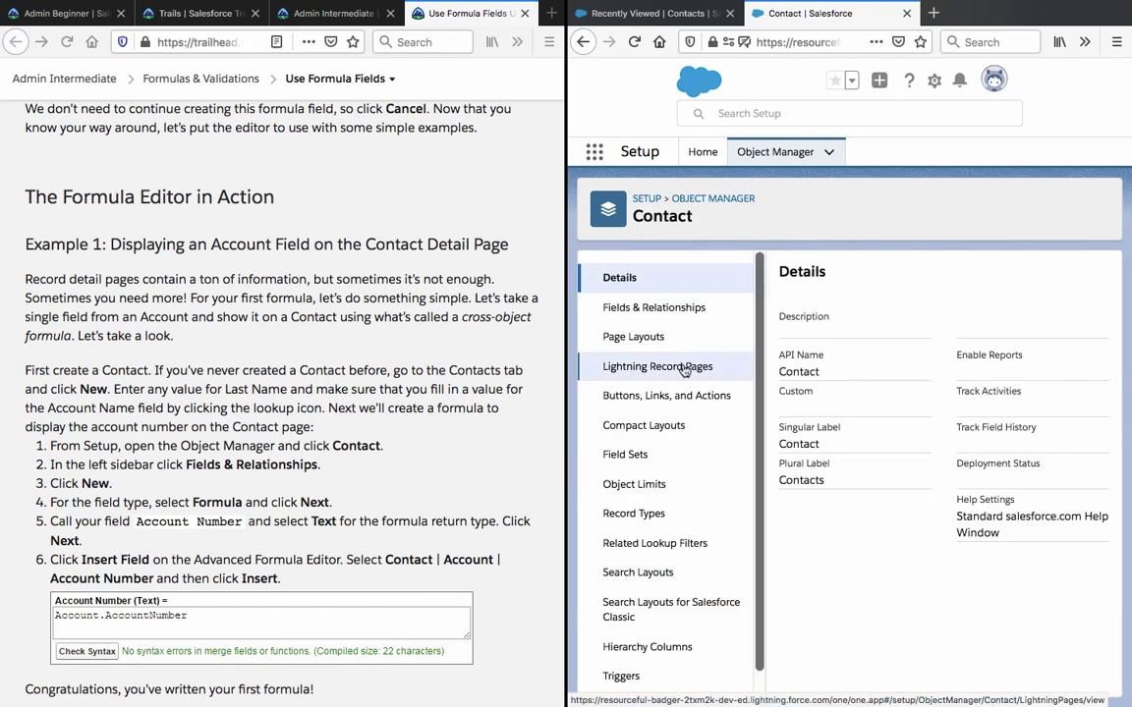
{"action": "left_click", "coordinate": [650, 309]}
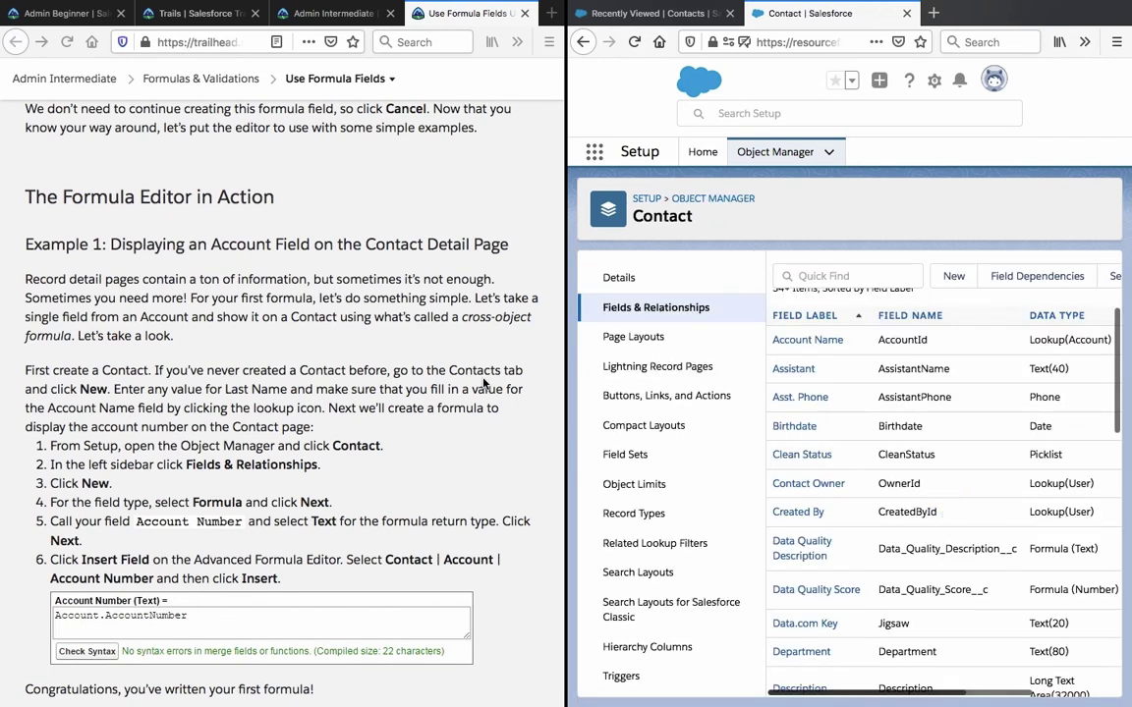
{"action": "left_click", "coordinate": [965, 281]}
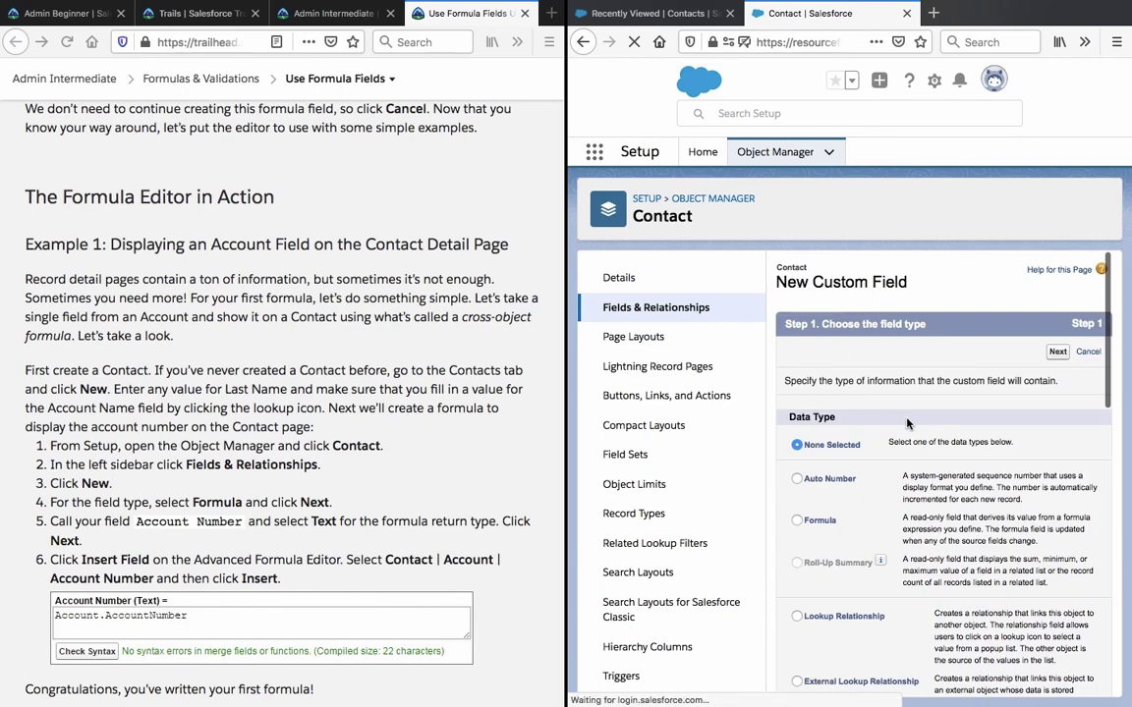
- Choose Formula as the data type for the new Contact field
{"action": "scroll", "coordinate": [904, 413], "scroll_direction": "down", "scroll_amount": 2}
{"action": "scroll", "coordinate": [865, 403], "scroll_direction": "down", "scroll_amount": 1}
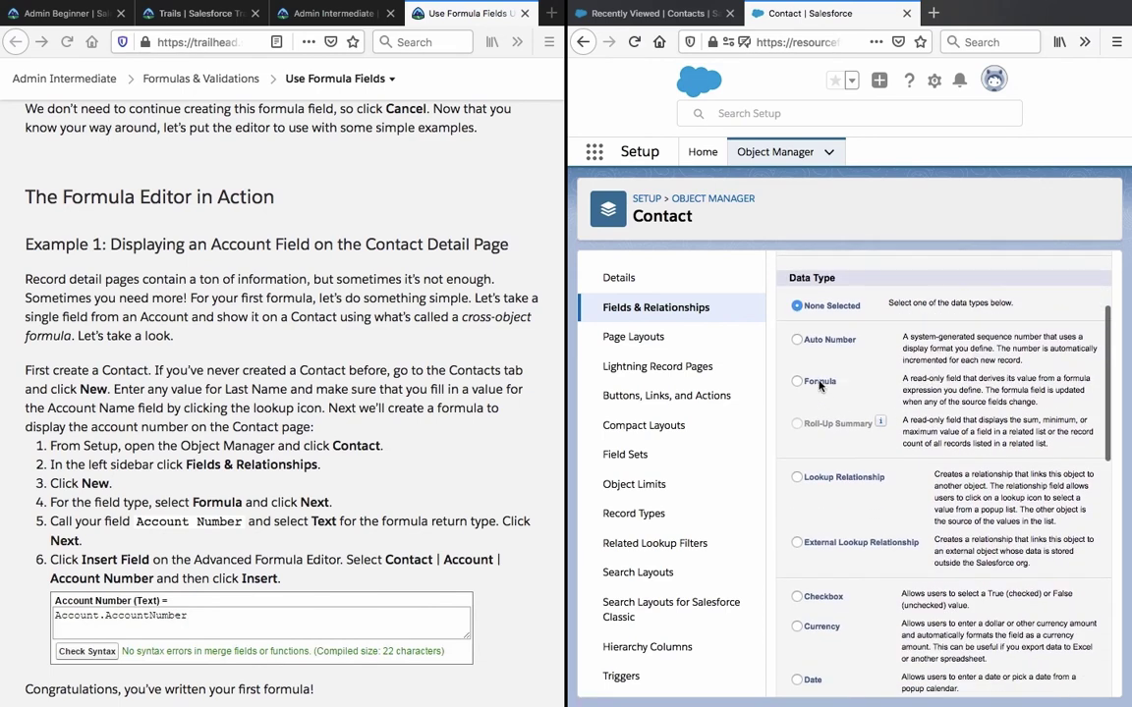
{"action": "scroll", "coordinate": [821, 385], "scroll_direction": "up", "scroll_amount": 3}
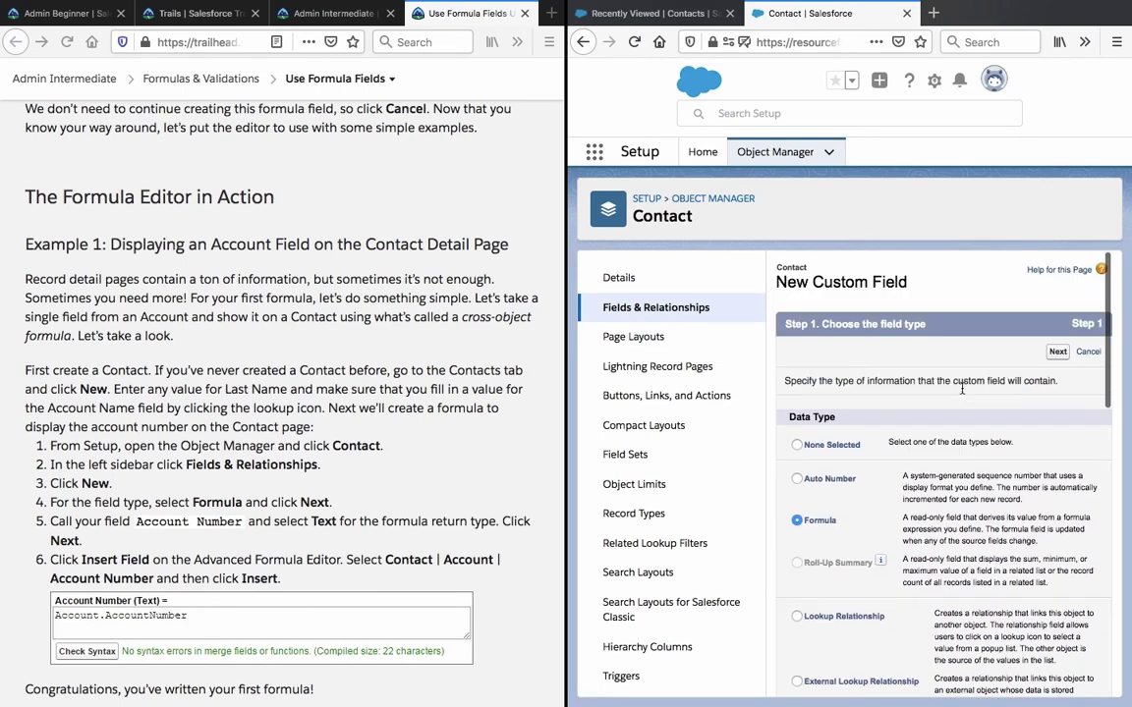
{"action": "left_click", "coordinate": [1056, 351]}
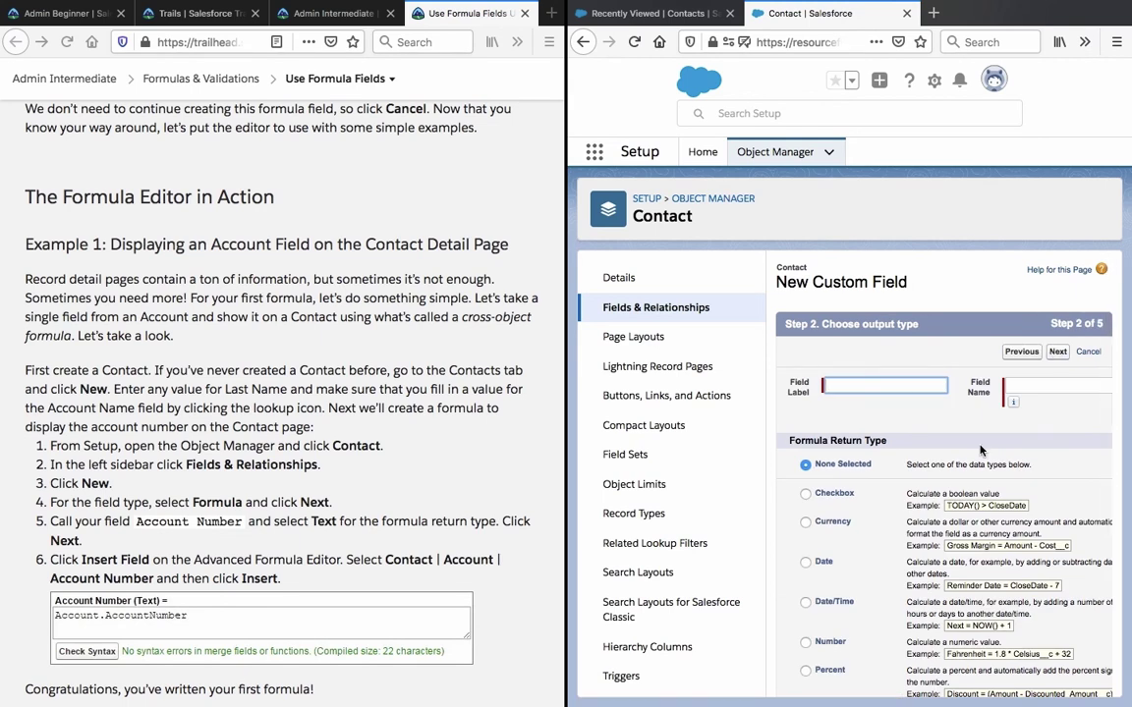
- Label the field Account Number, set its return type to Text, and reach the formula step
{"action": "left_click", "coordinate": [204, 510]}
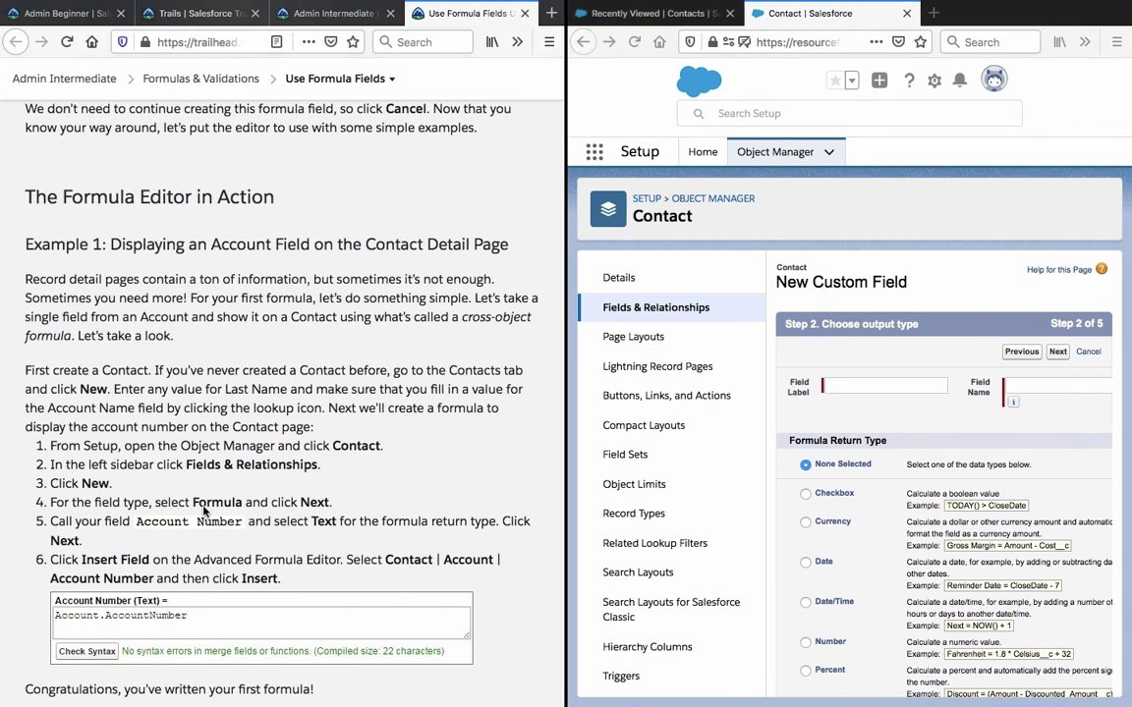
{"action": "left_click_drag", "start_coordinate": [242, 520], "coordinate": [138, 520]}
{"action": "key", "text": "ctrl+c"}
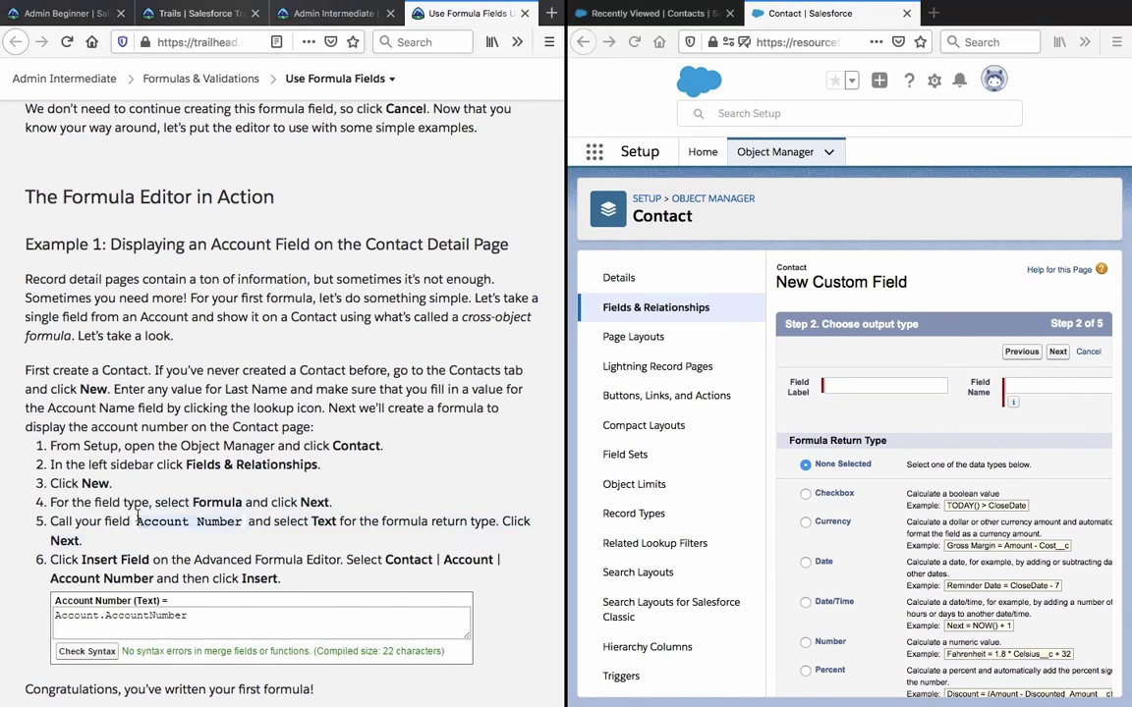
{"action": "left_click", "coordinate": [846, 383]}
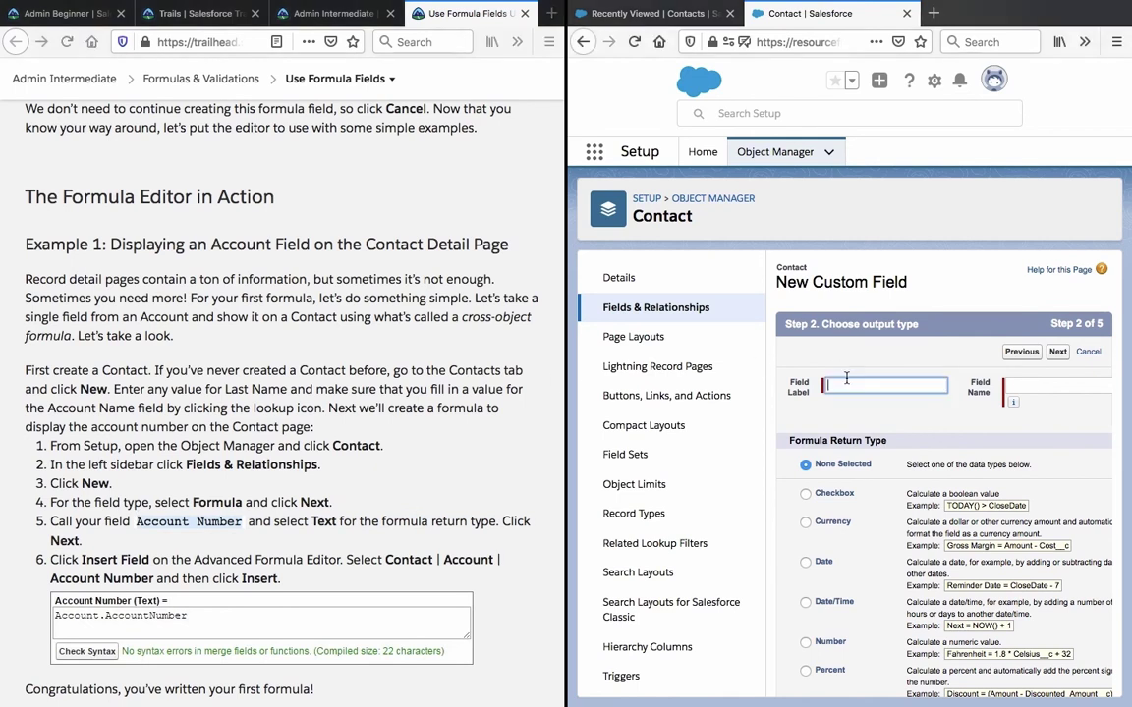
{"action": "key", "text": "ctrl+v"}
{"action": "key", "text": "Tab"}
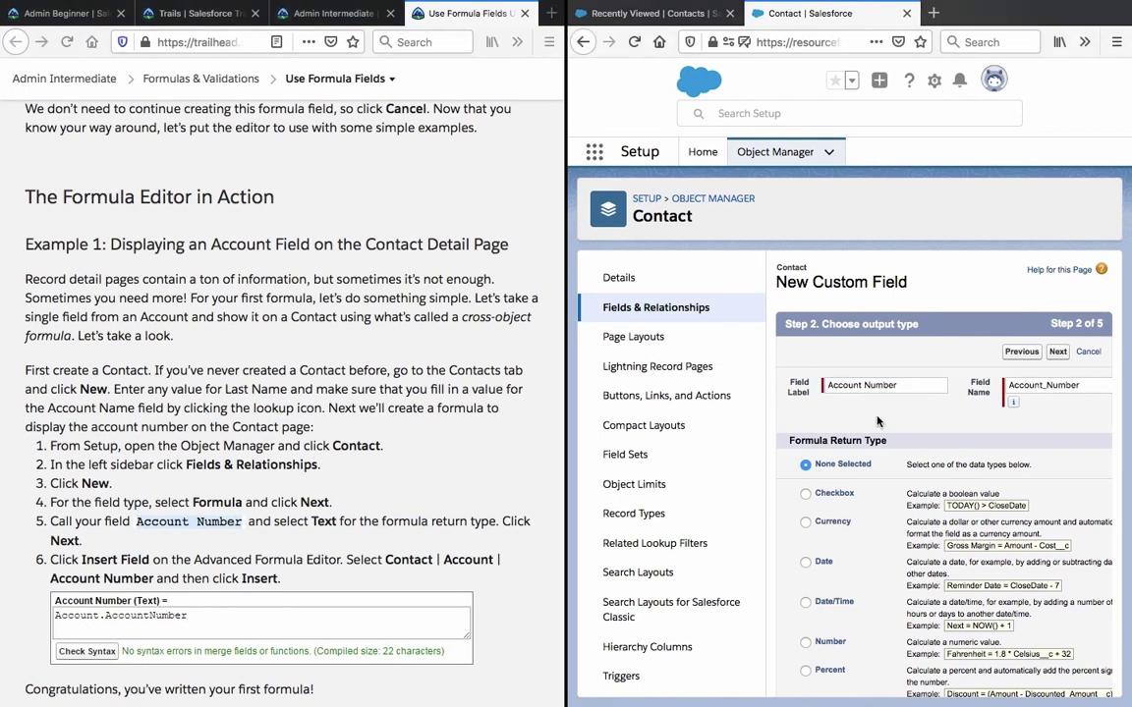
{"action": "scroll", "coordinate": [877, 420], "scroll_direction": "down", "scroll_amount": 4}
{"action": "left_click", "coordinate": [805, 547]}
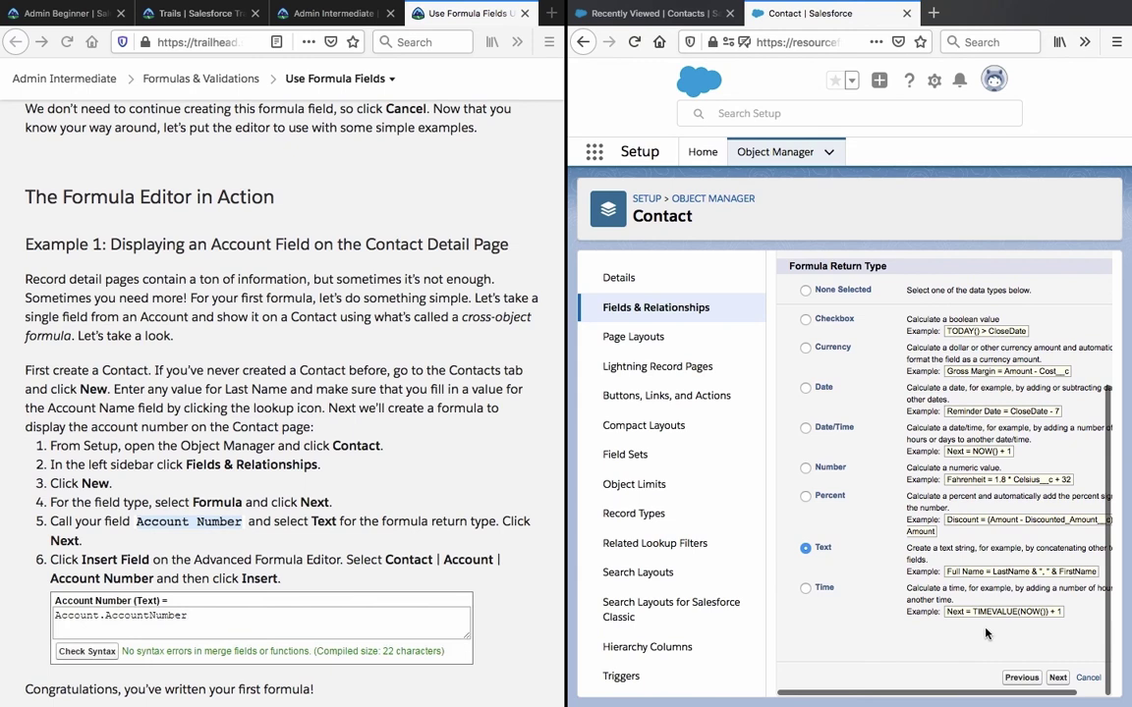
{"action": "left_click", "coordinate": [1057, 676]}
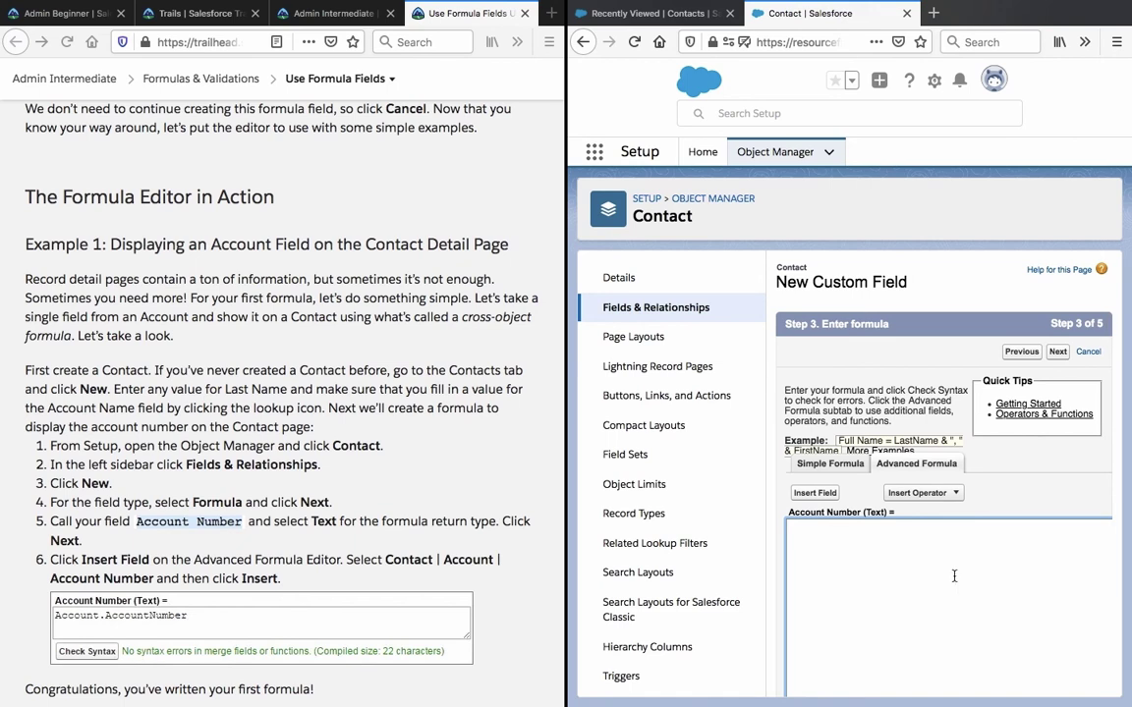
{"action": "left_click", "coordinate": [815, 492]}
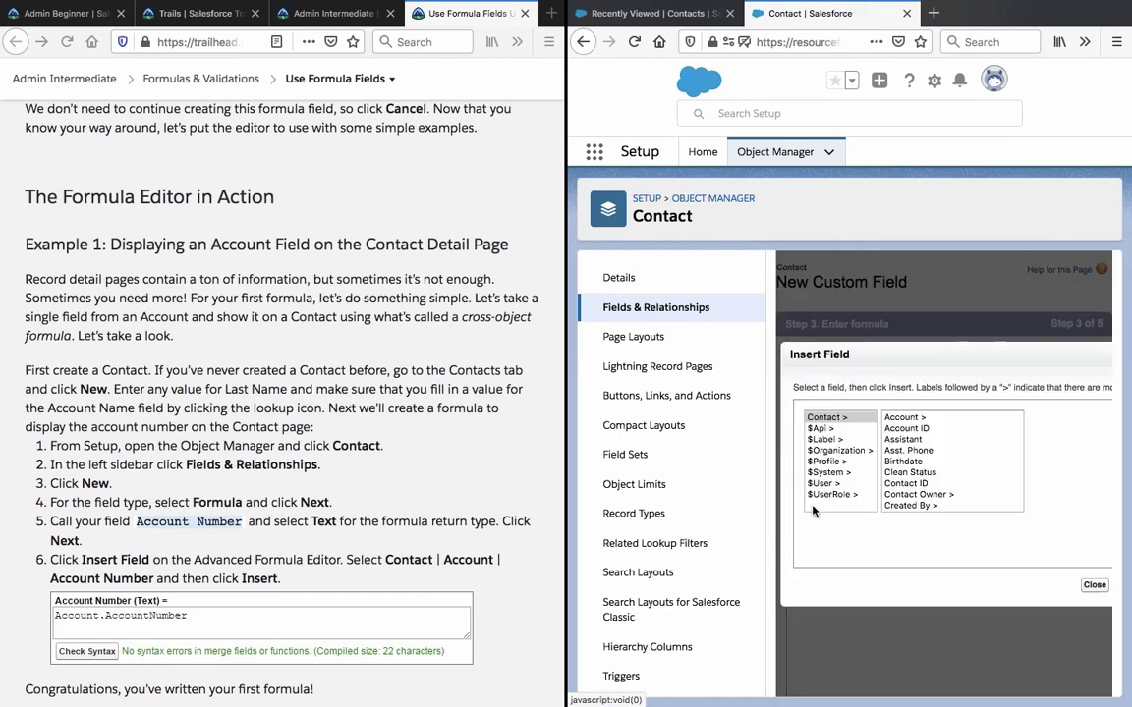
- Browse the Account fields in the Insert Field picker, then close it without inserting
{"action": "scroll", "coordinate": [450, 553], "scroll_direction": "down", "scroll_amount": 2}
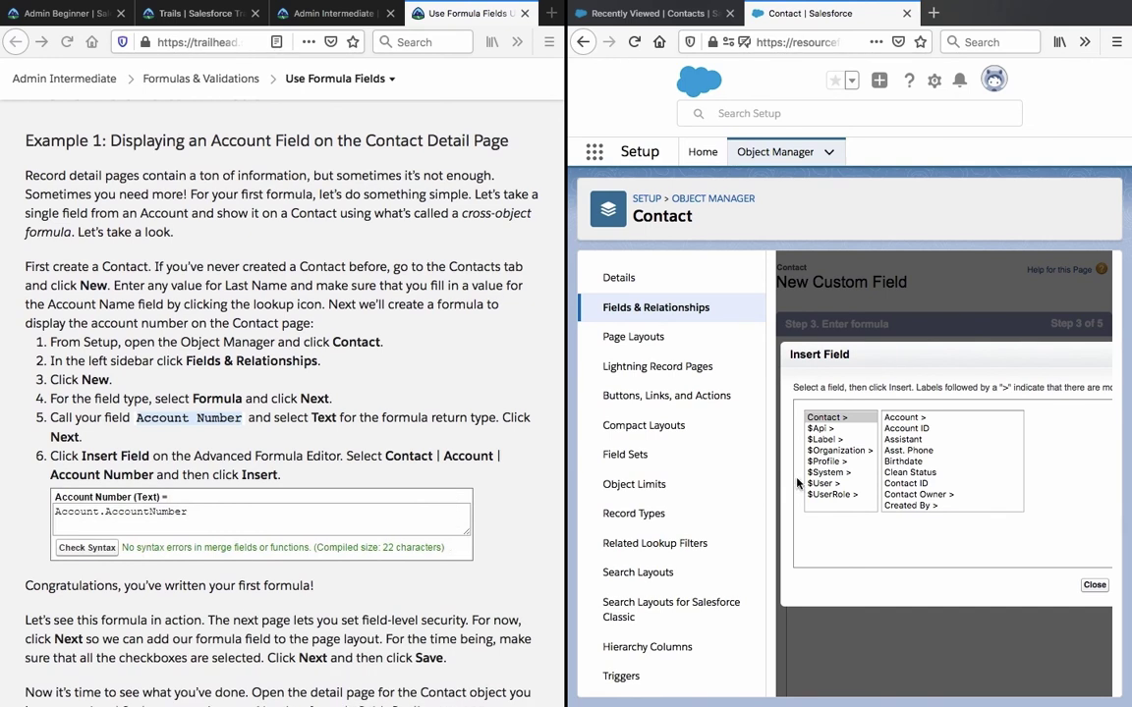
{"action": "left_click", "coordinate": [922, 421]}
{"action": "left_click", "coordinate": [1087, 441]}
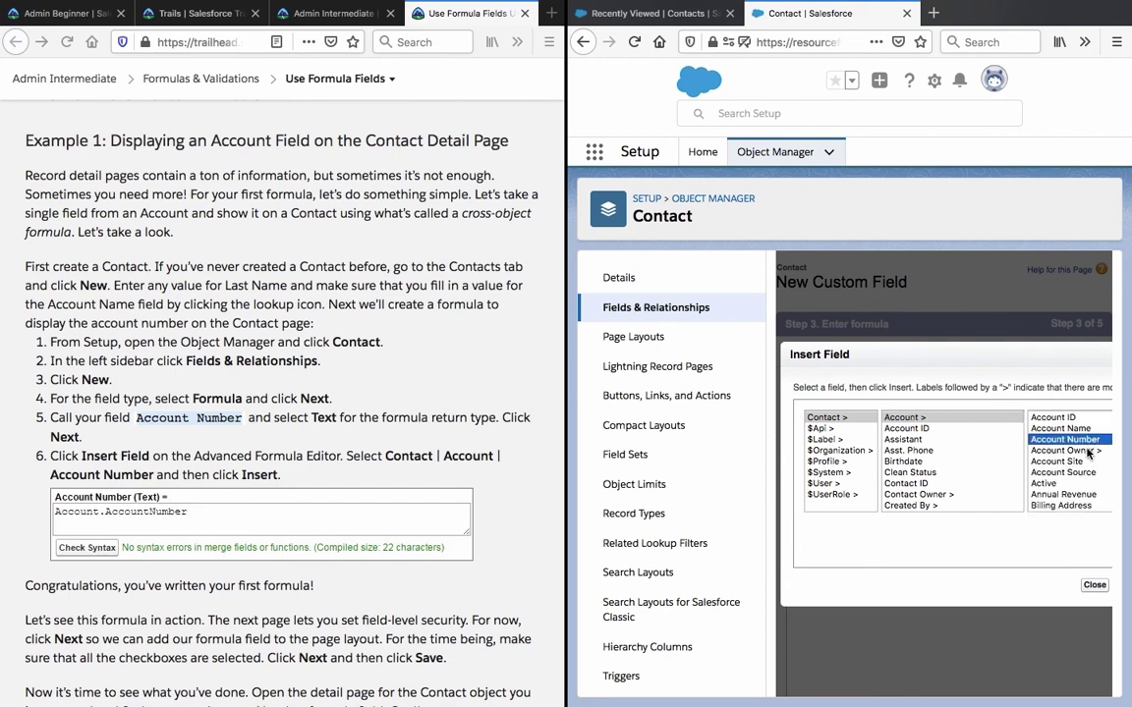
{"action": "left_click", "coordinate": [1095, 587]}
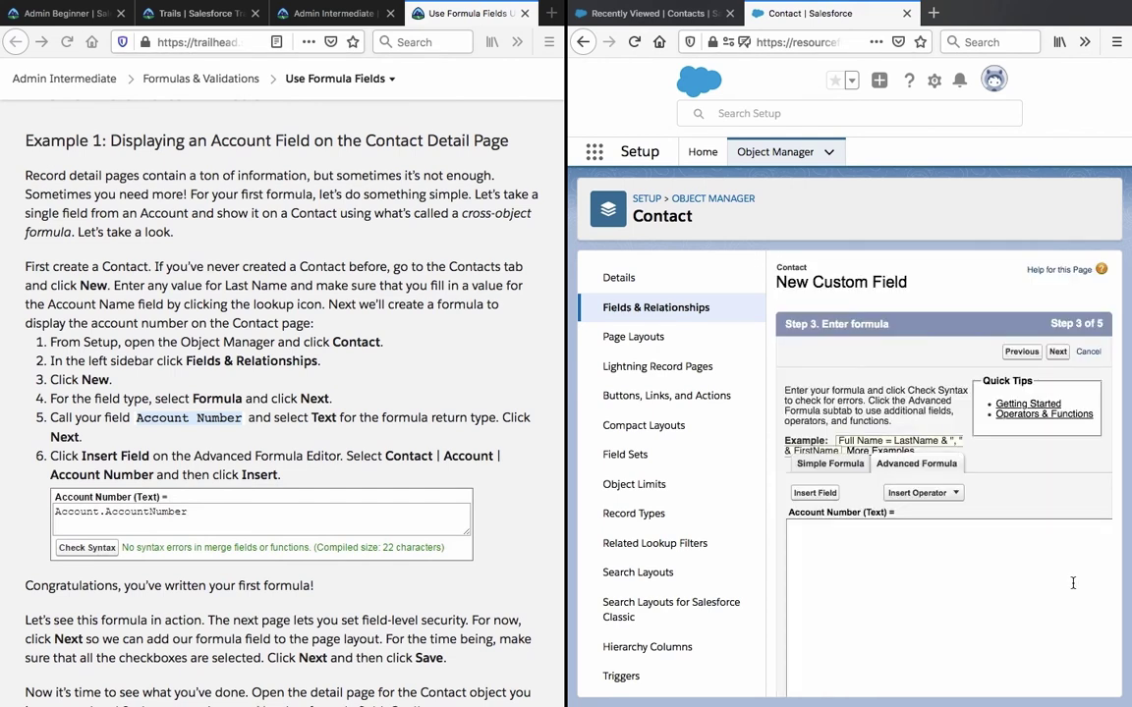
- Insert Contact > Account > Account Number so the formula reads Account.AccountNumber
{"action": "left_click", "coordinate": [812, 492]}
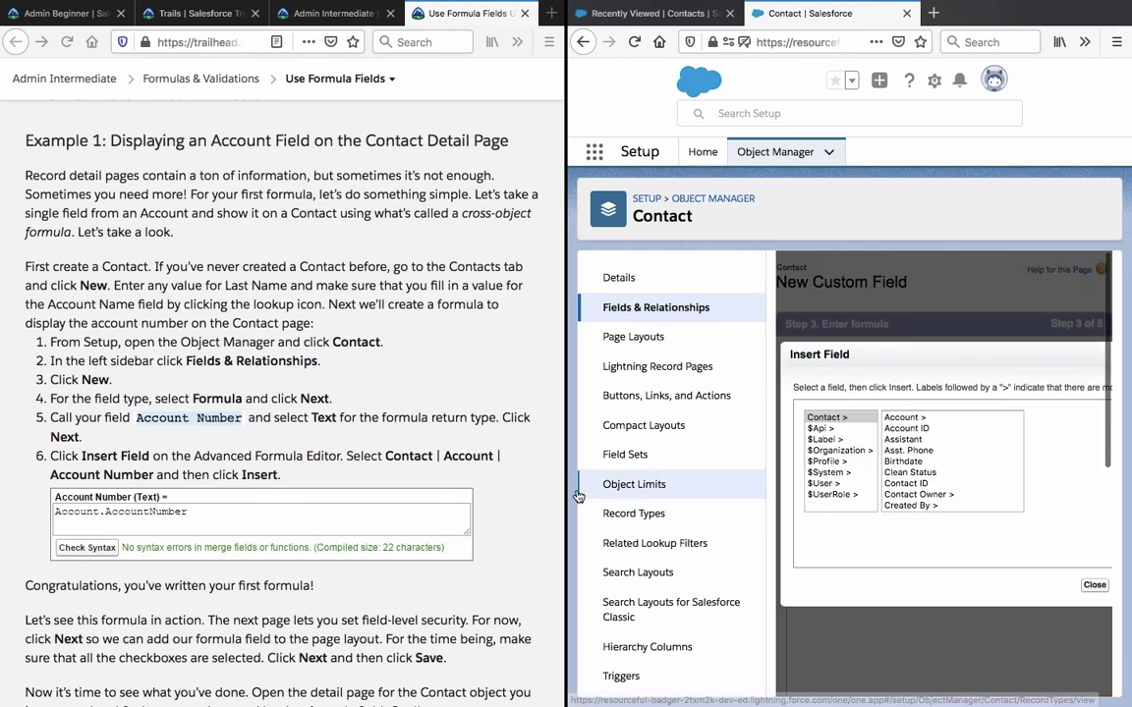
{"action": "left_click_drag", "start_coordinate": [563, 486], "coordinate": [430, 485]}
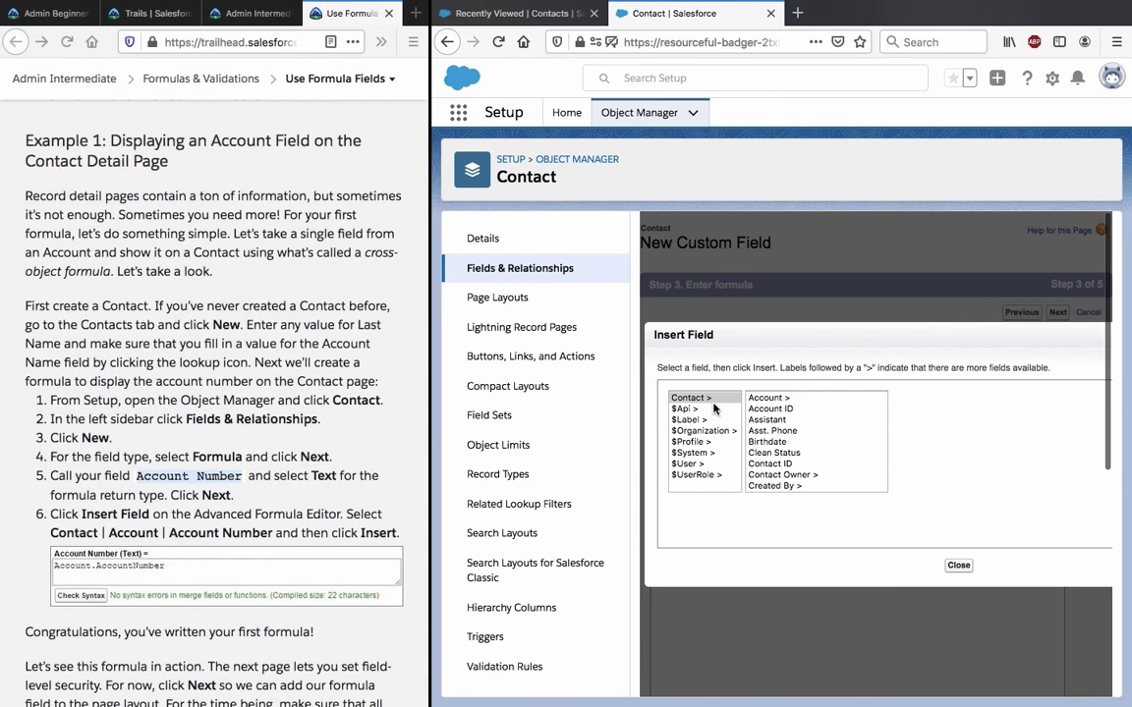
{"action": "left_click", "coordinate": [772, 397]}
{"action": "left_click", "coordinate": [903, 399]}
{"action": "left_click", "coordinate": [933, 408]}
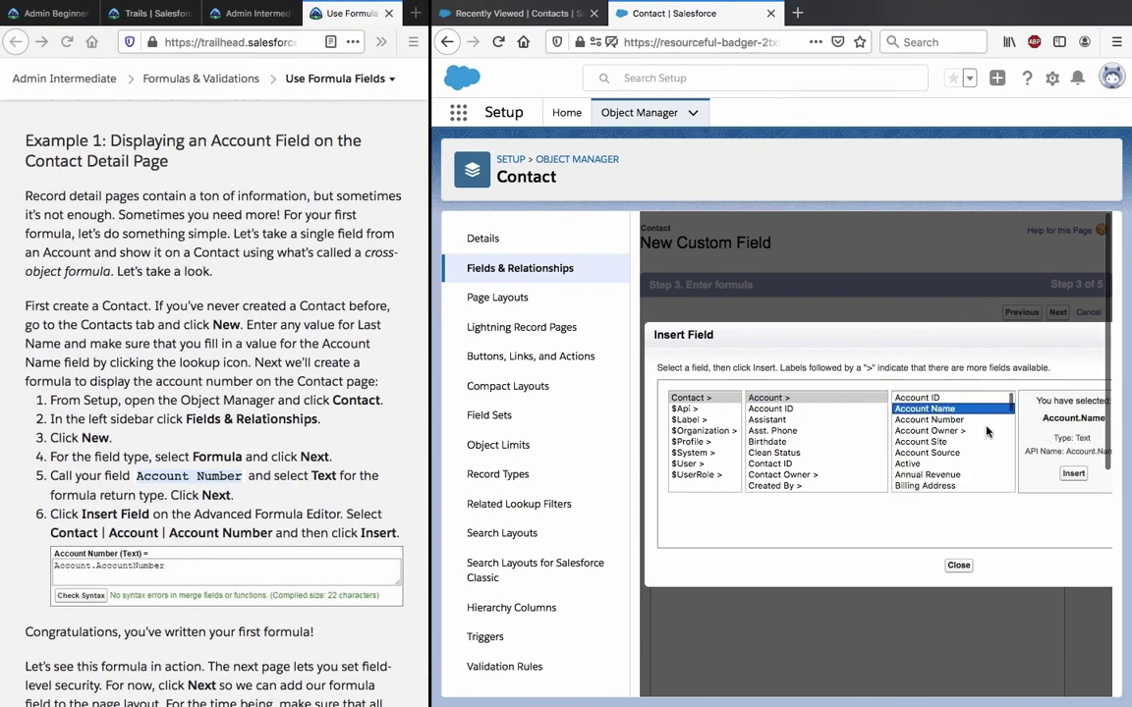
{"action": "left_click", "coordinate": [950, 421]}
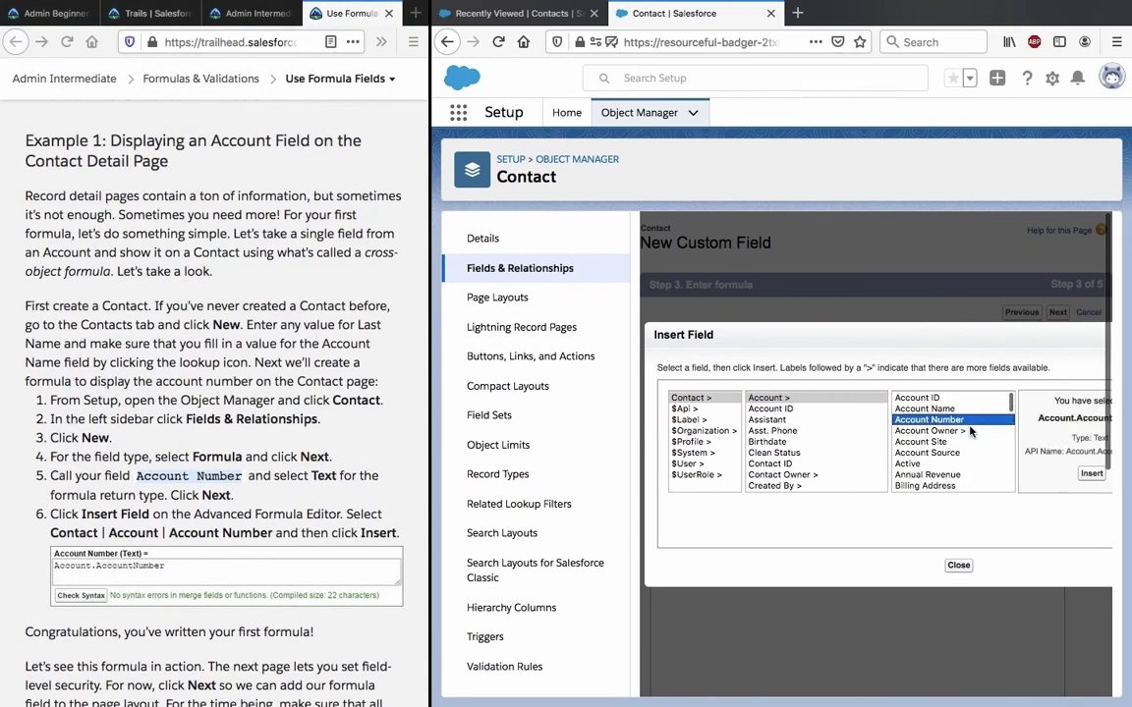
{"action": "left_click", "coordinate": [1092, 475]}
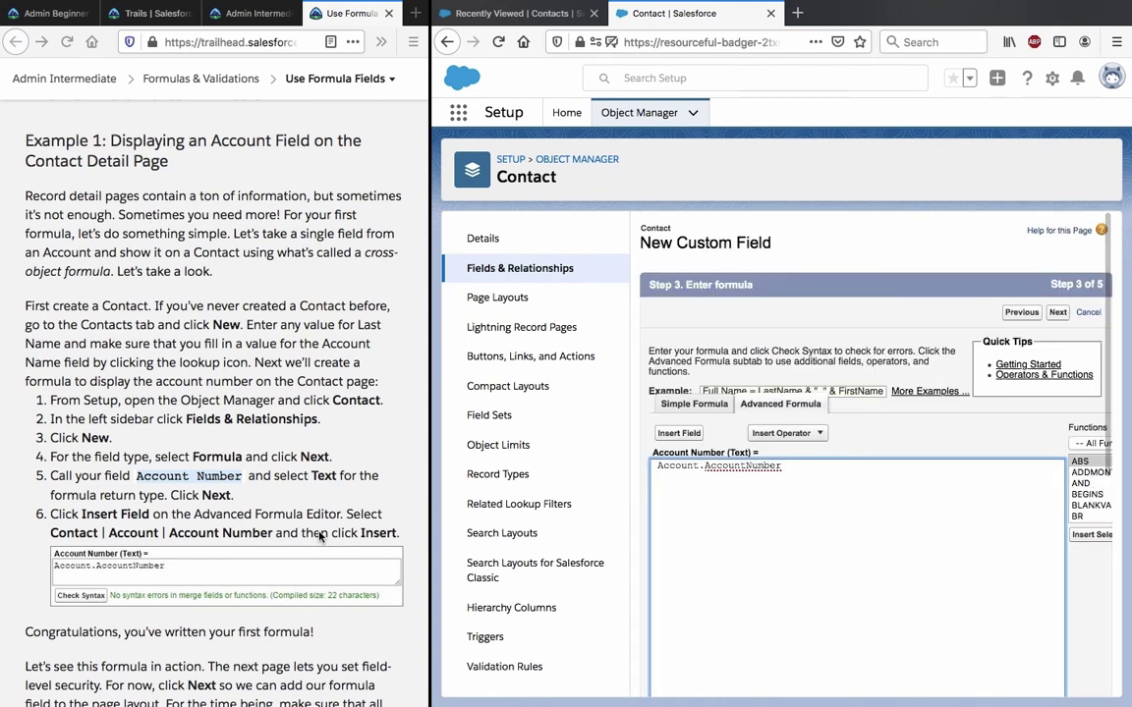
{"action": "scroll", "coordinate": [320, 536], "scroll_direction": "down", "scroll_amount": 1}
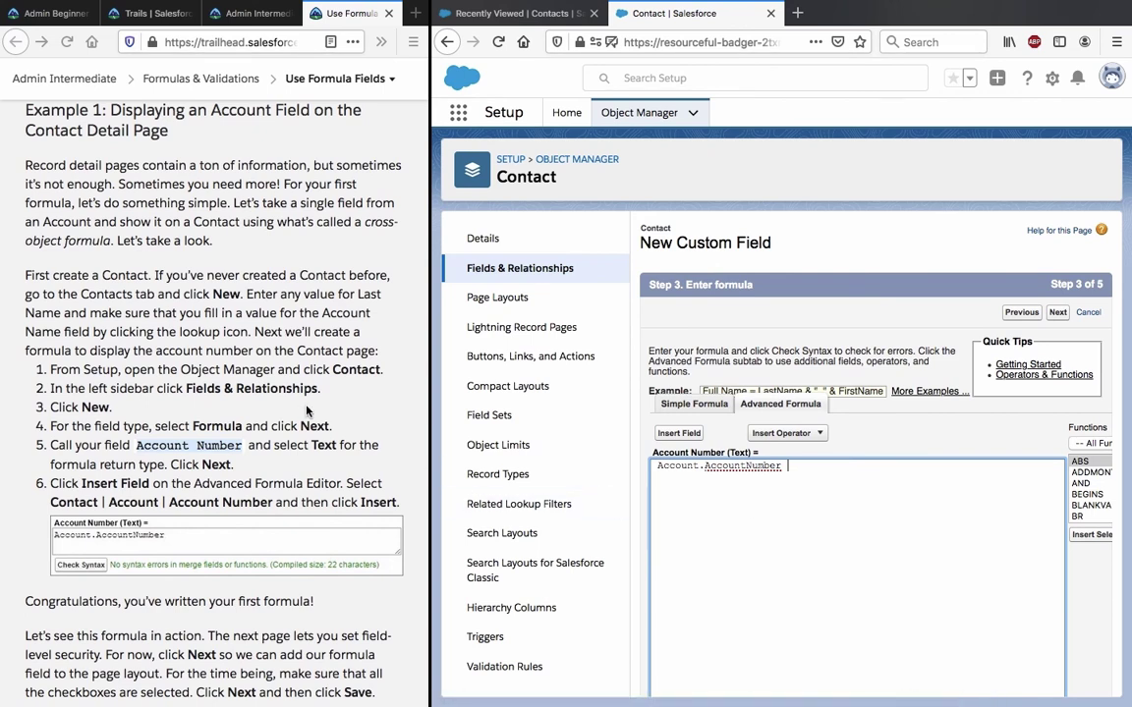
- Review the Account.AccountNumber formula text in the Advanced Formula editor
{"action": "left_click", "coordinate": [669, 487]}
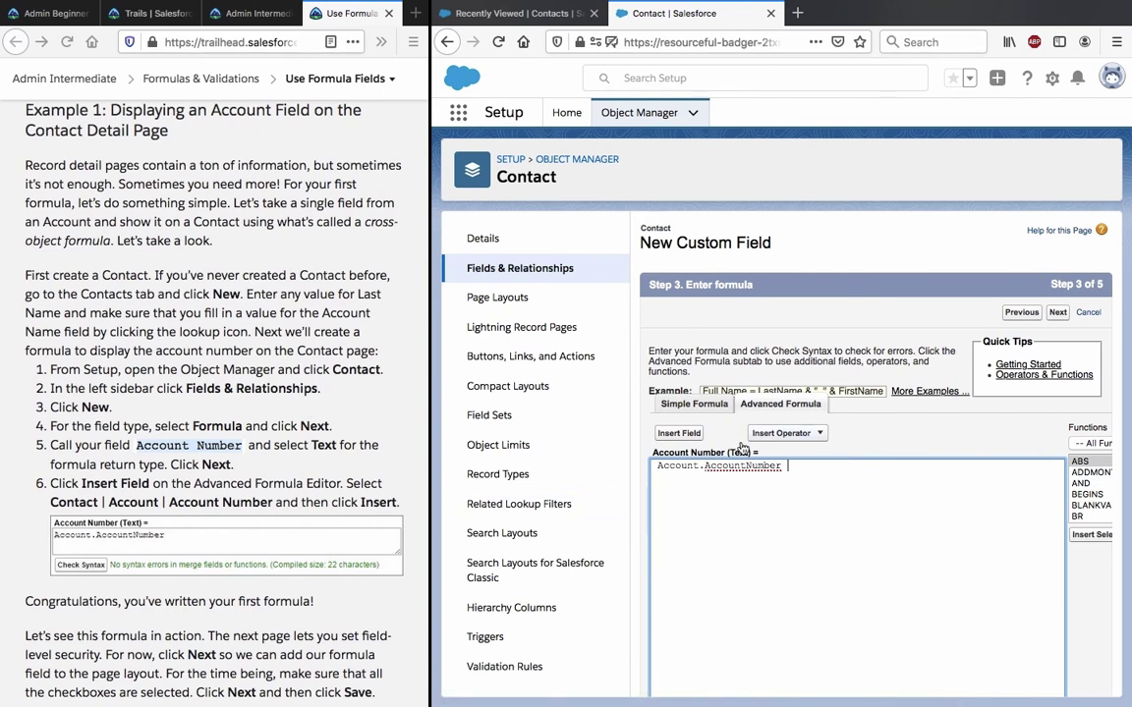
{"action": "triple_click", "coordinate": [682, 466]}
{"action": "left_click", "coordinate": [754, 467]}
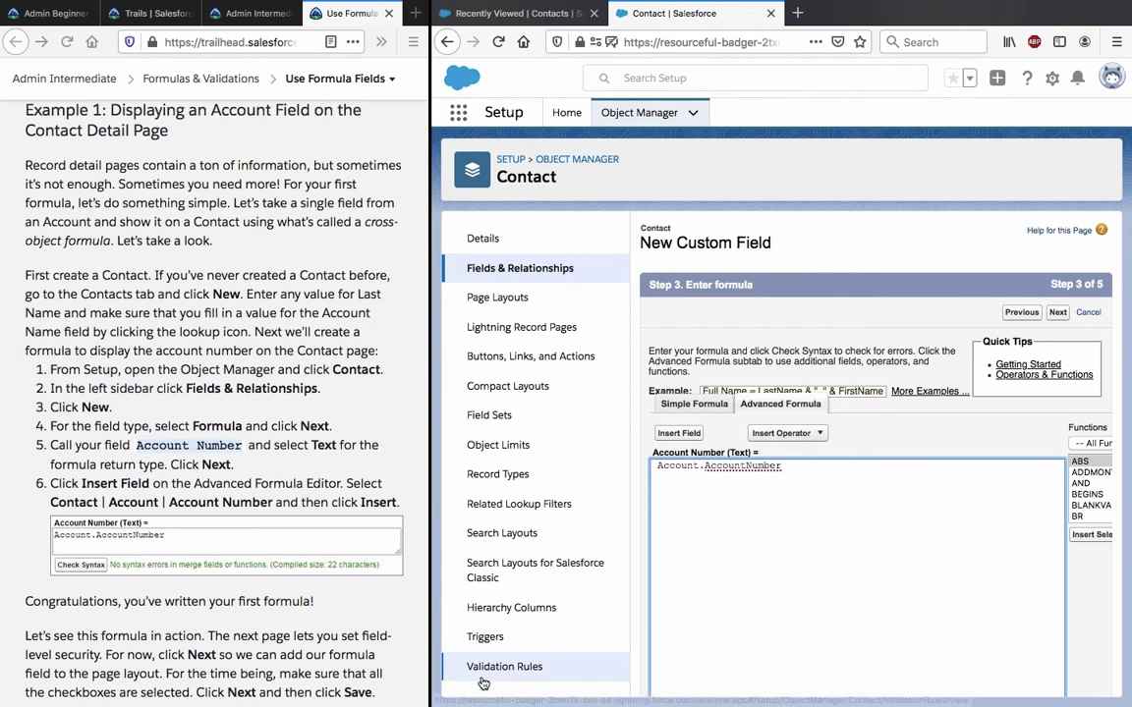
{"action": "scroll", "coordinate": [174, 501], "scroll_direction": "down", "scroll_amount": 3}
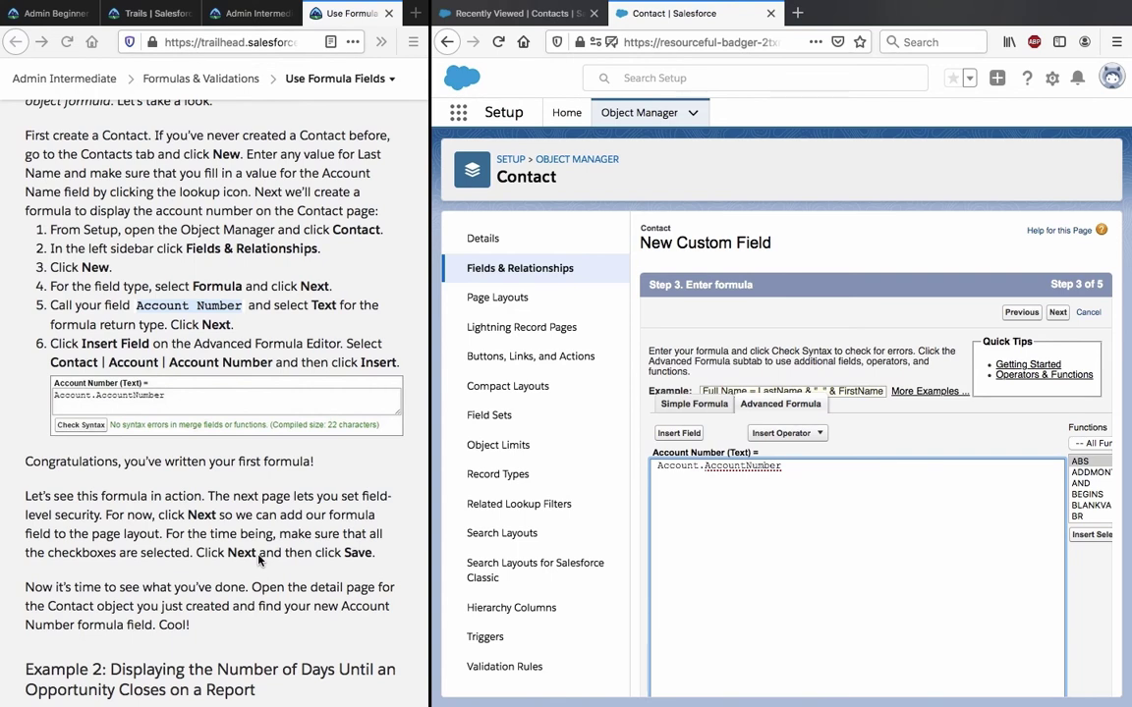
{"action": "left_click", "coordinate": [618, 508]}
{"action": "scroll", "coordinate": [342, 531], "scroll_direction": "down", "scroll_amount": 1}
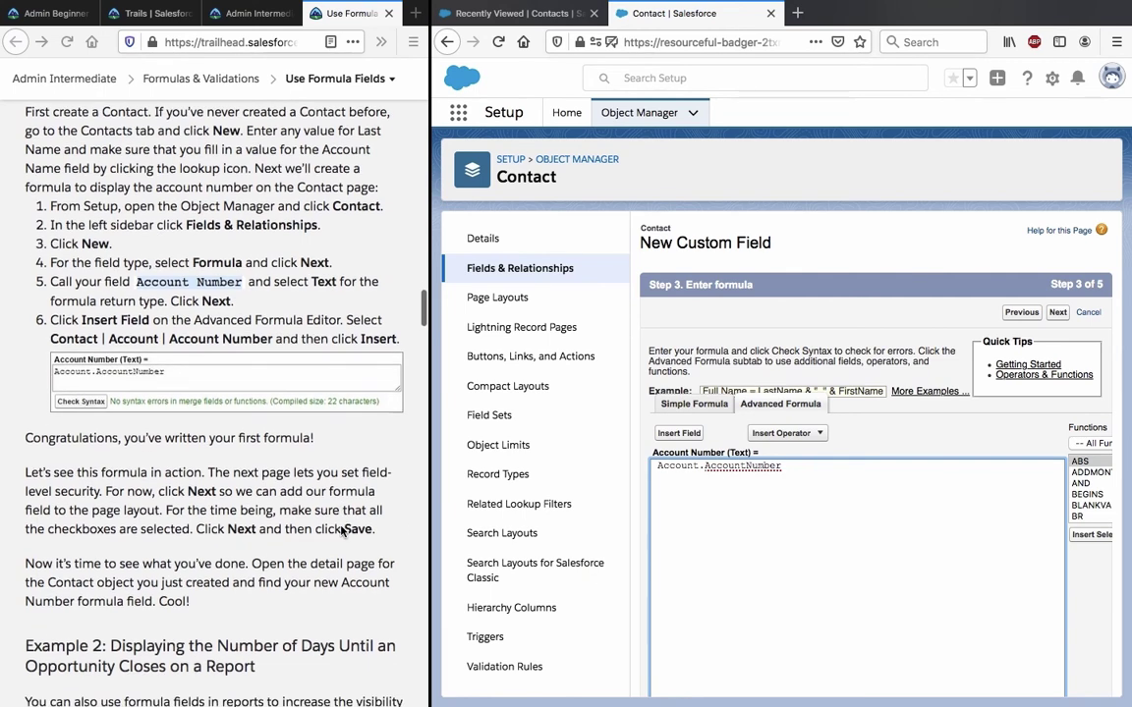
- Compare against the Trailhead step, then run Check Syntax on the formula
{"action": "left_click", "coordinate": [146, 438]}
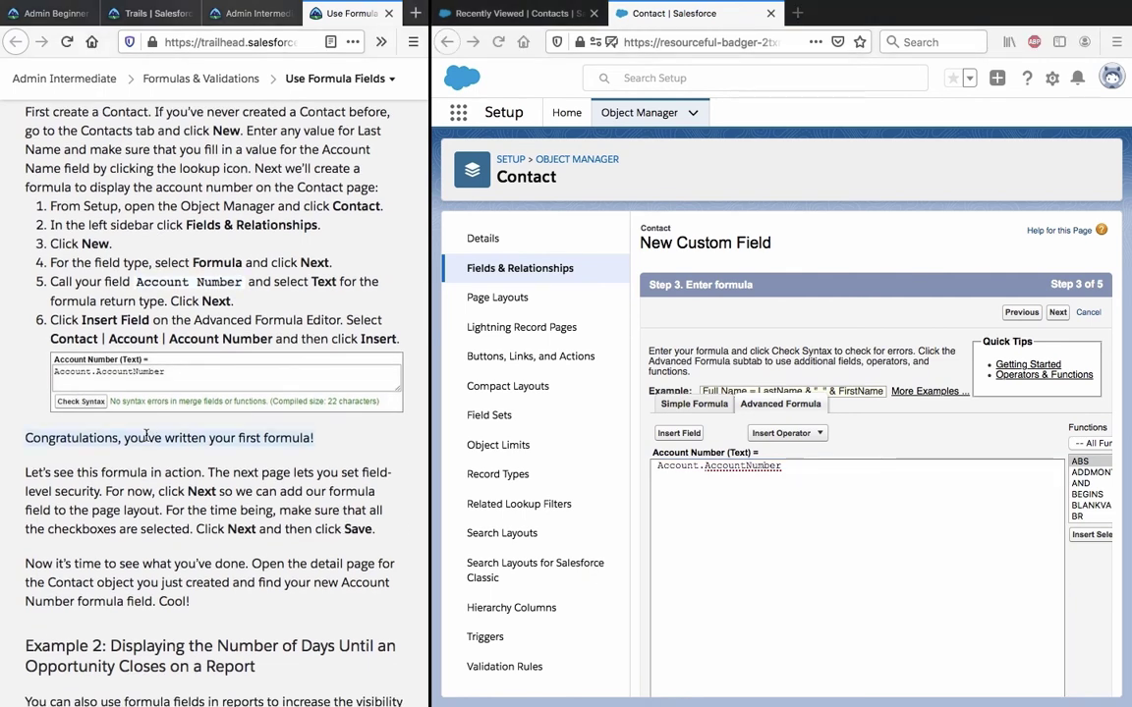
{"action": "triple_click", "coordinate": [146, 483]}
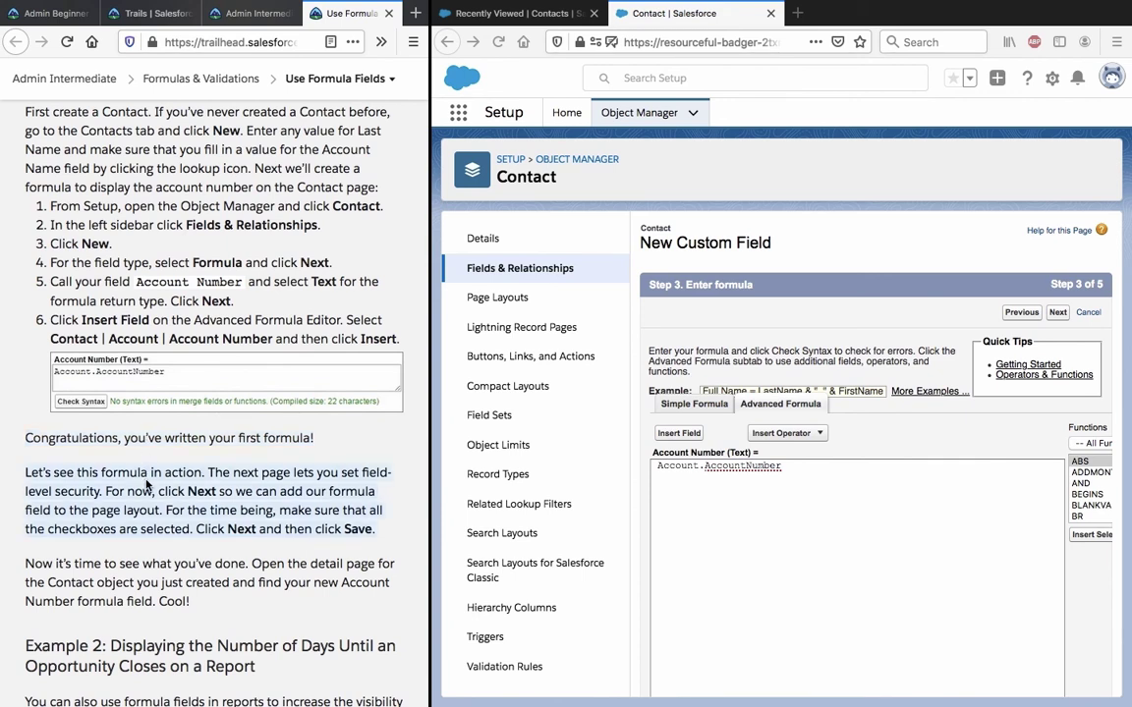
{"action": "left_click", "coordinate": [162, 492]}
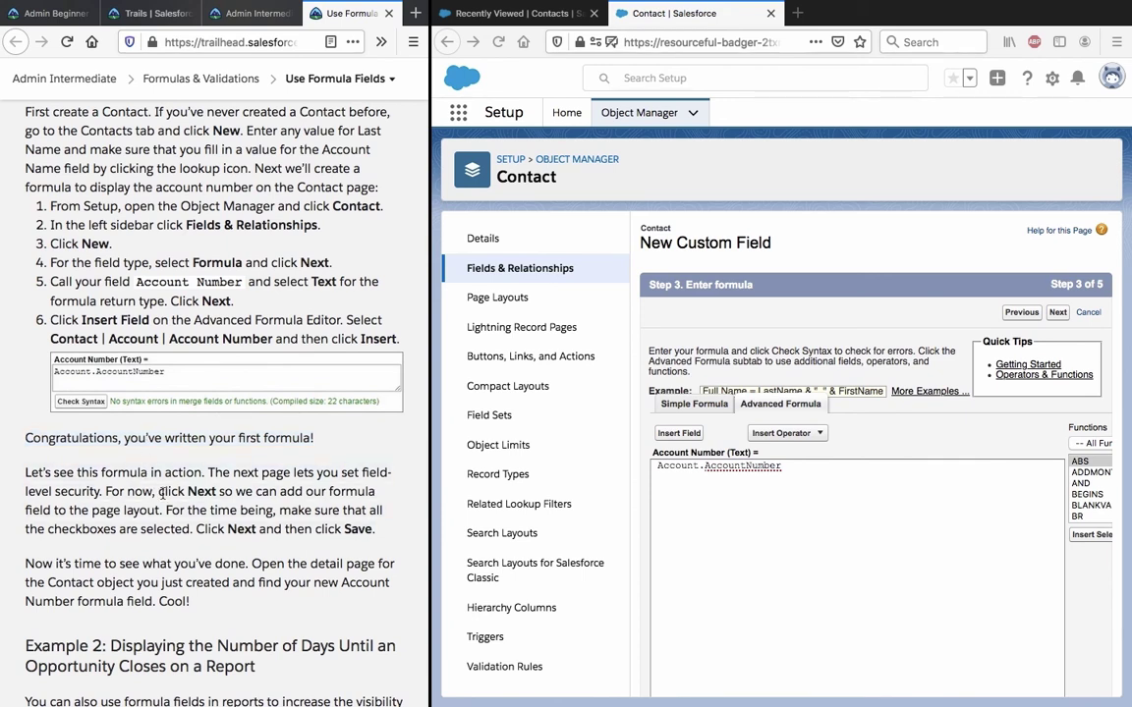
{"action": "scroll", "coordinate": [700, 472], "scroll_direction": "down", "scroll_amount": 5}
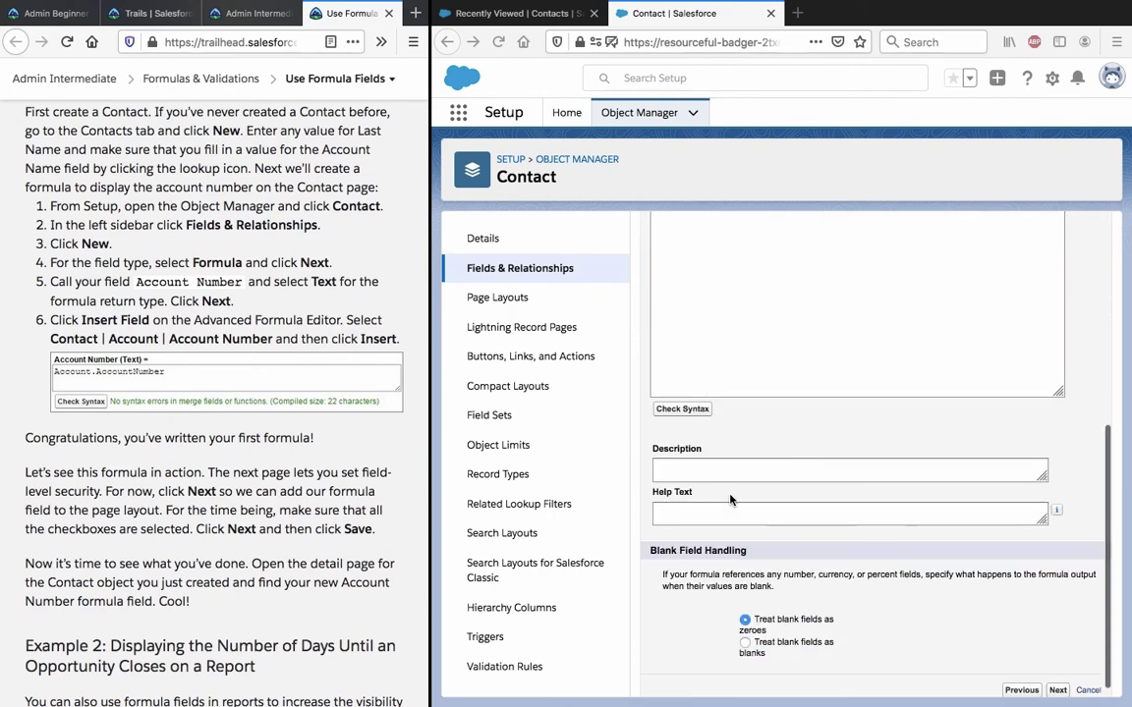
{"action": "left_click", "coordinate": [696, 398]}
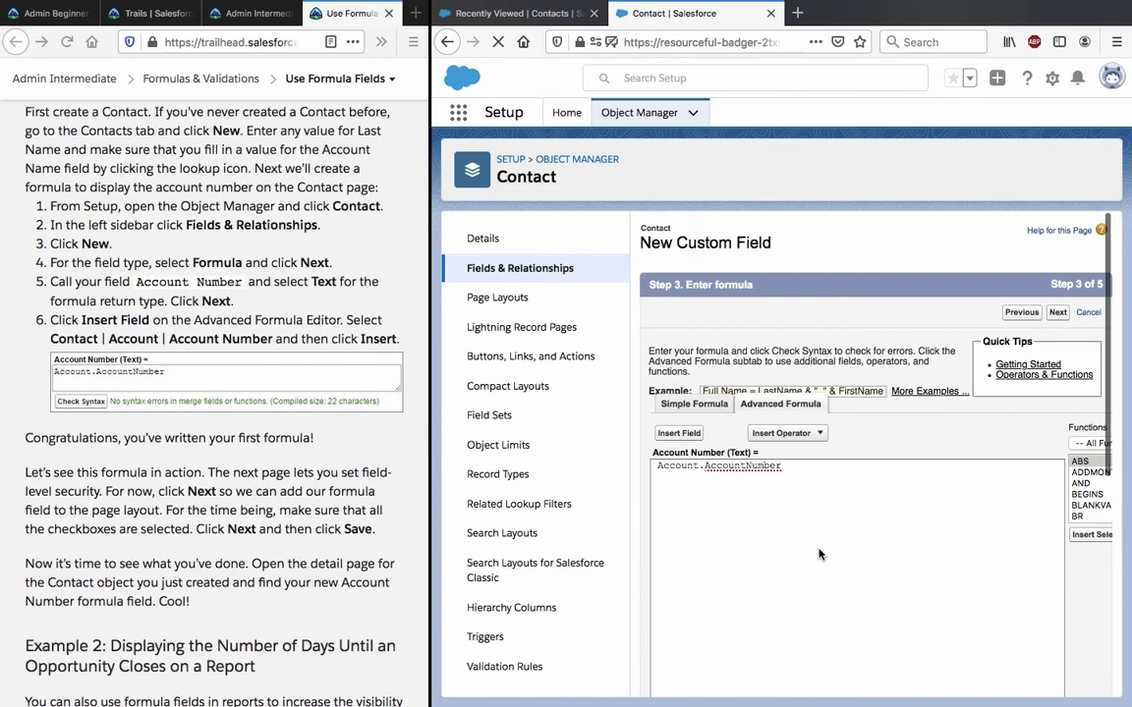
{"action": "scroll", "coordinate": [990, 658], "scroll_direction": "down", "scroll_amount": 3}
- Make Account Number visible to all profiles, keep every page layout, and save the field
{"action": "left_click", "coordinate": [1030, 679]}
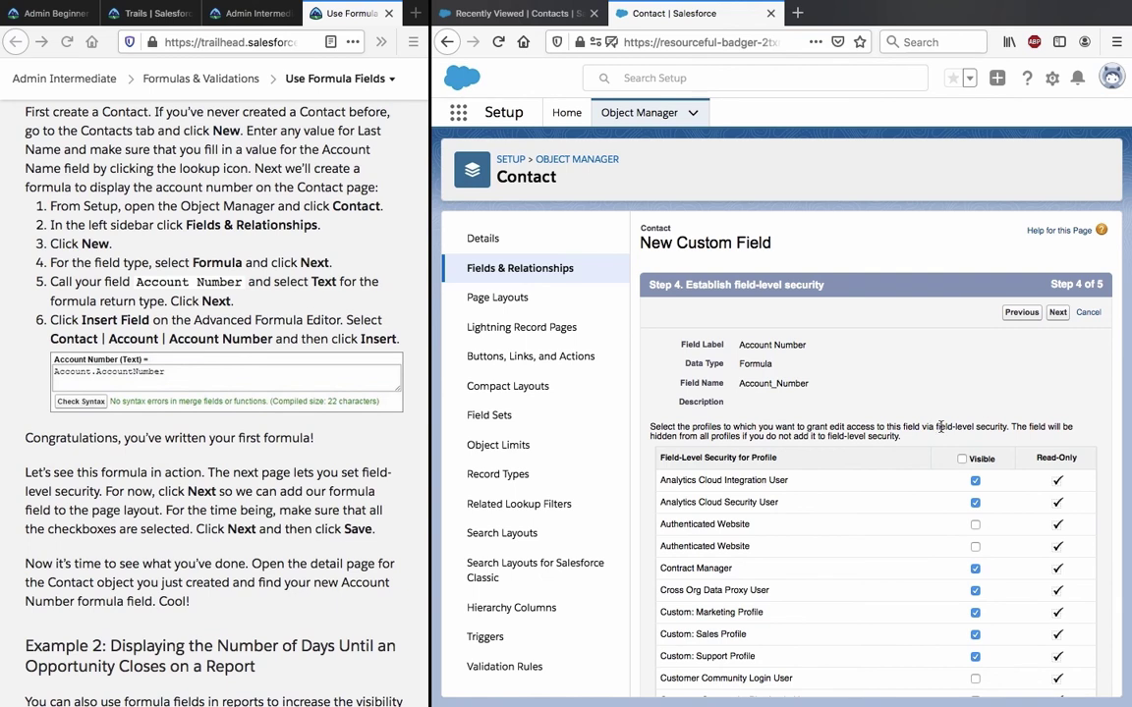
{"action": "left_click", "coordinate": [962, 459]}
{"action": "left_click", "coordinate": [1058, 313]}
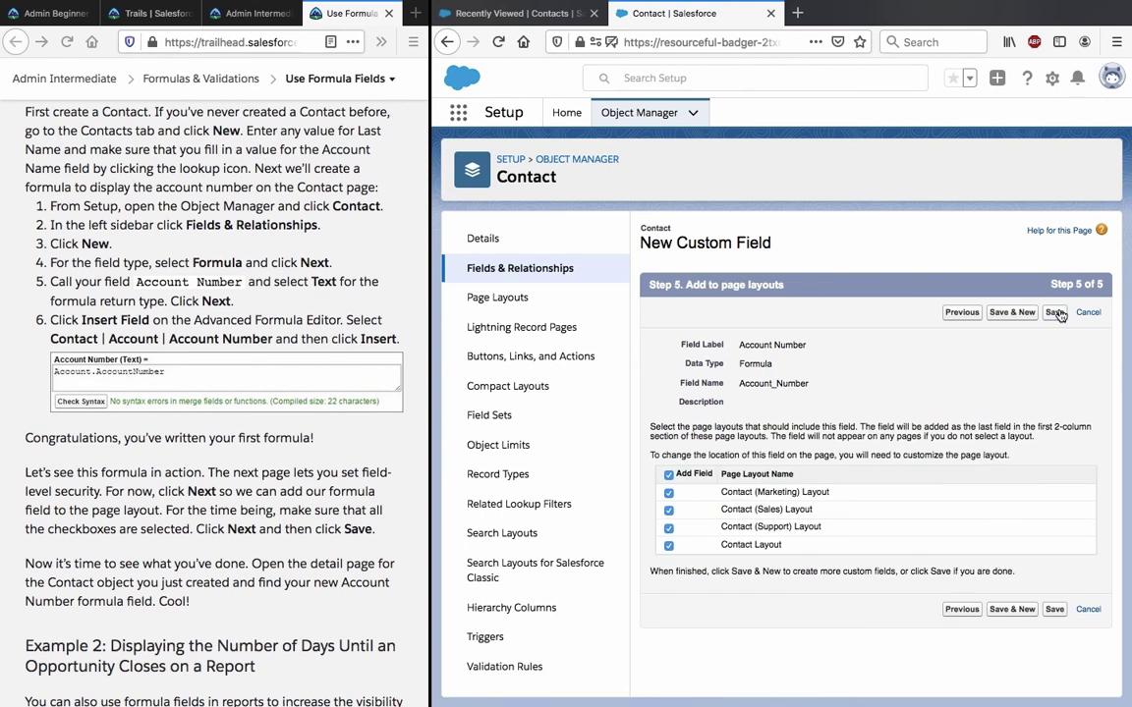
{"action": "left_click", "coordinate": [1055, 313]}
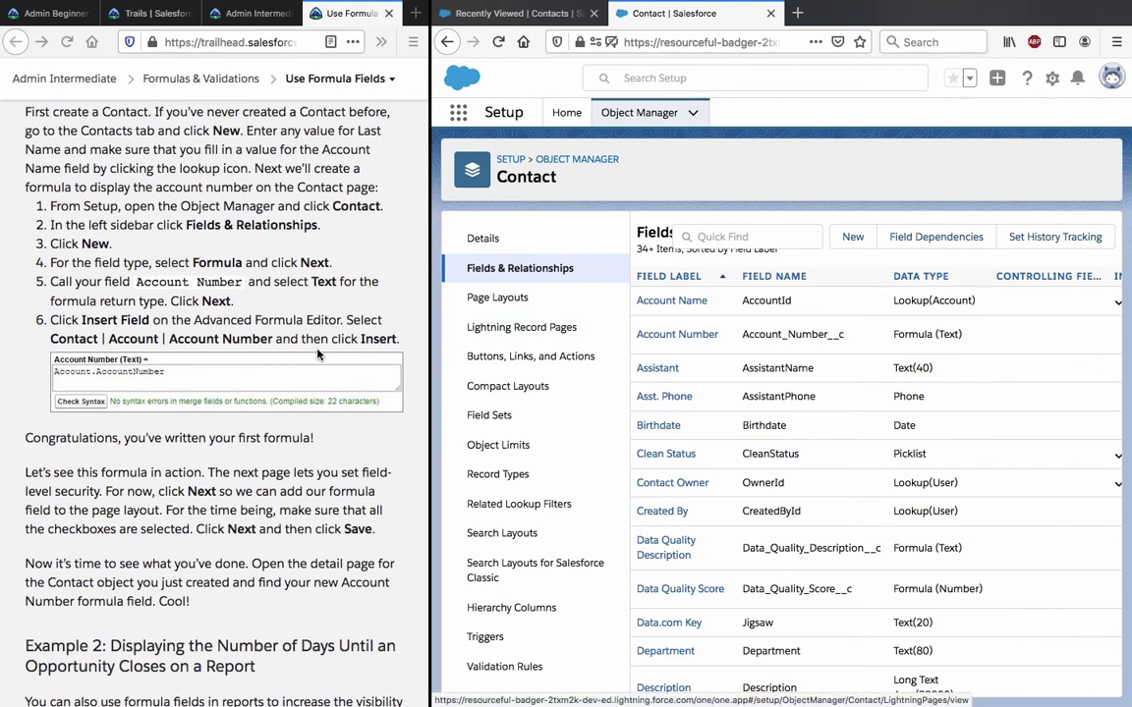
{"action": "mouse_move", "coordinate": [516, 27]}
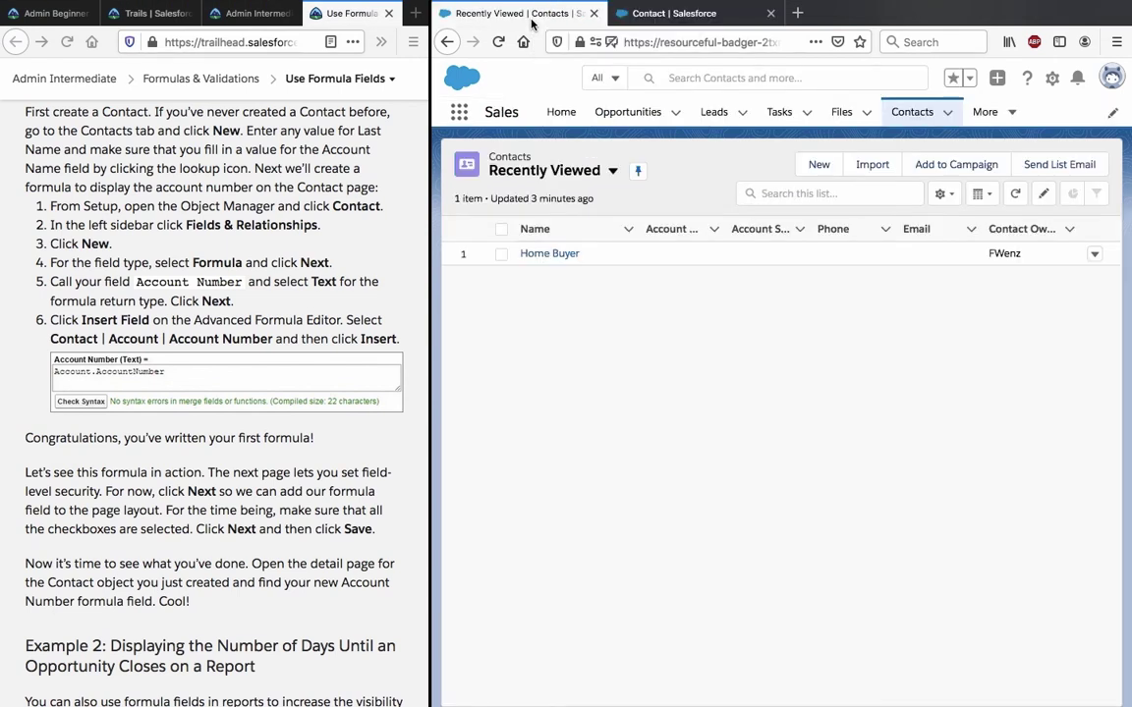
{"action": "left_click", "coordinate": [556, 254]}
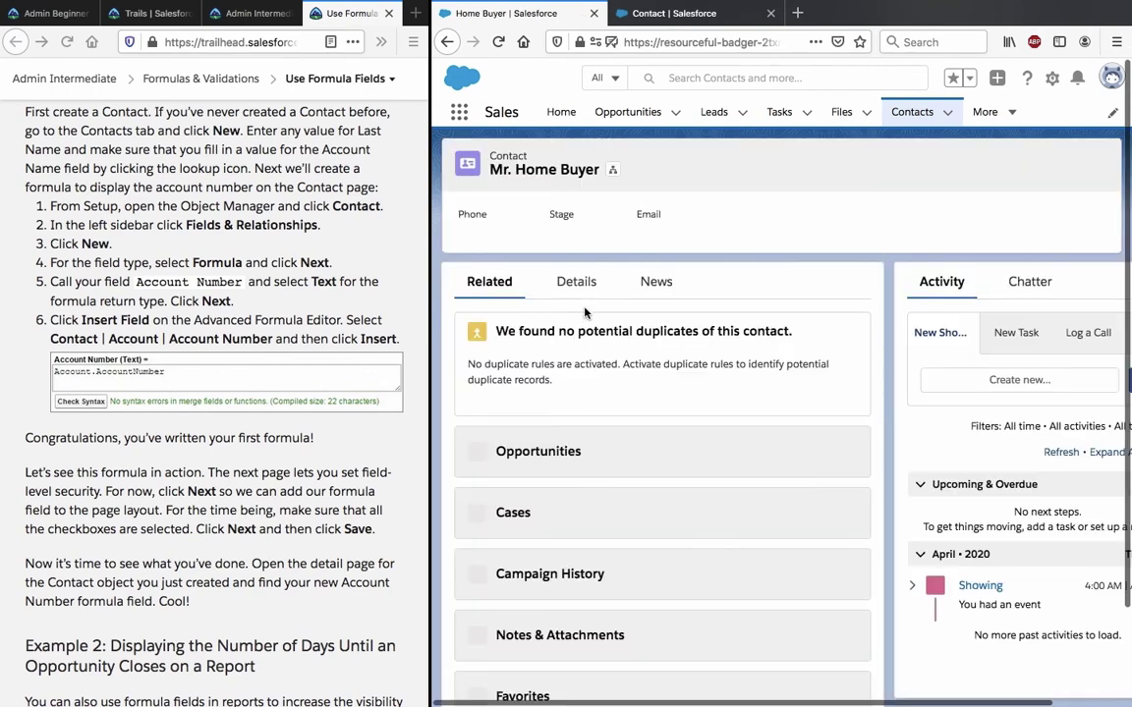
{"action": "left_click", "coordinate": [576, 281]}
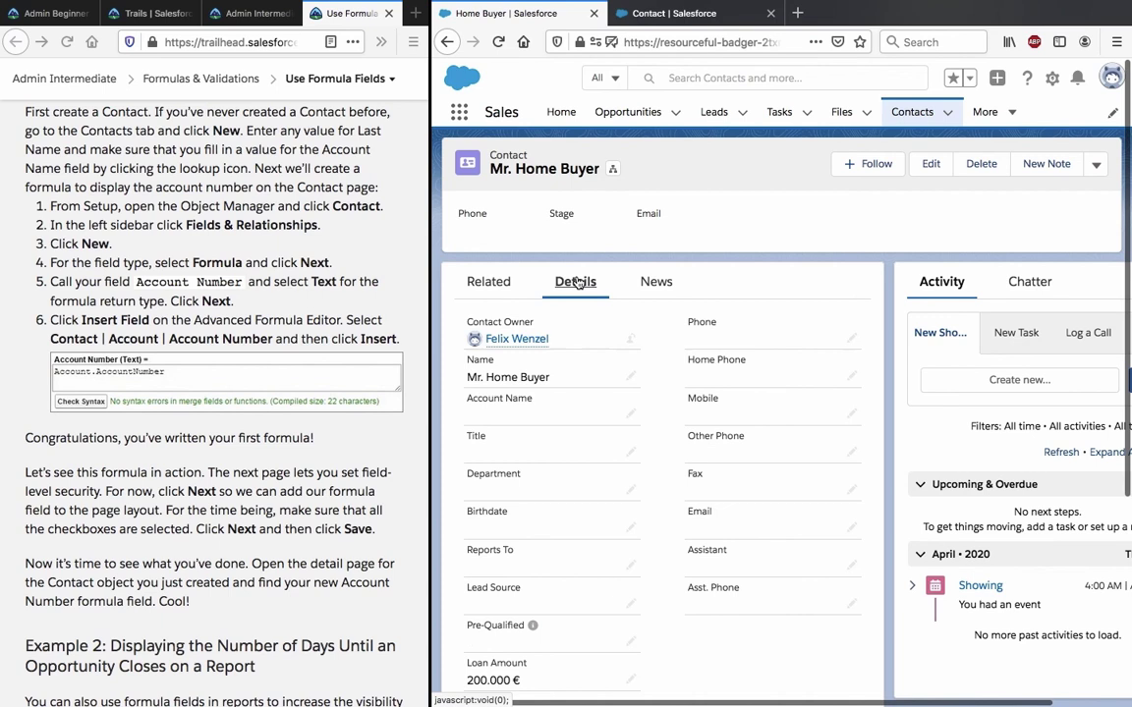
{"action": "scroll", "coordinate": [626, 345], "scroll_direction": "down", "scroll_amount": 3}
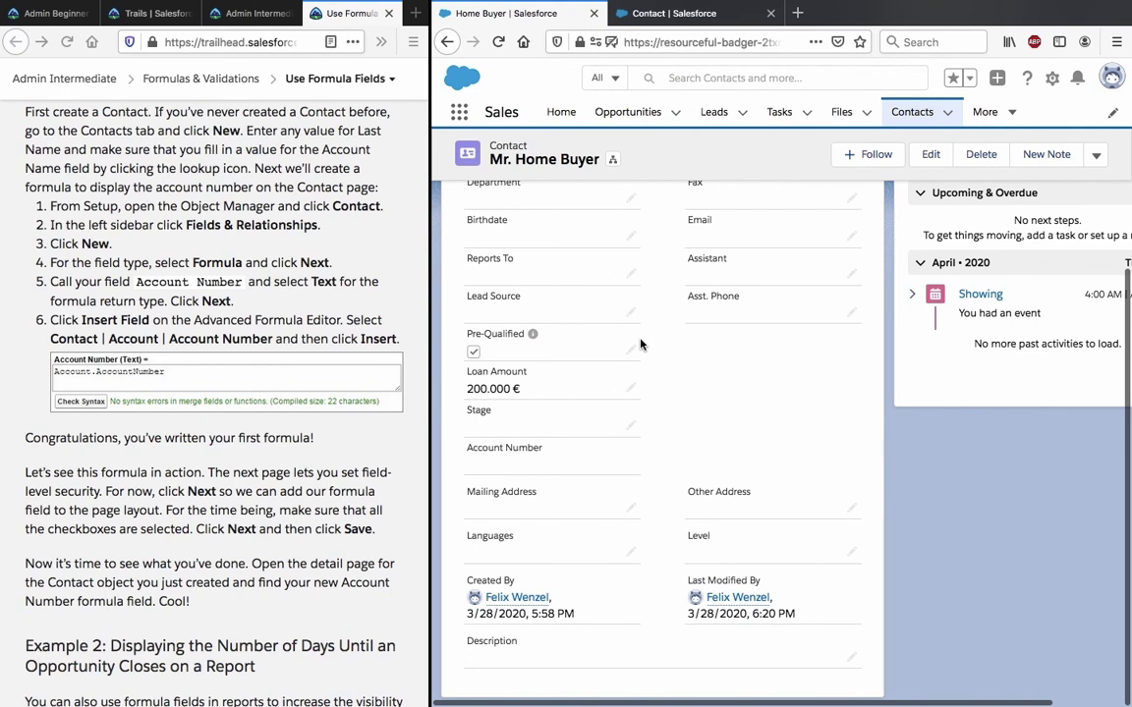
{"action": "scroll", "coordinate": [640, 344], "scroll_direction": "up", "scroll_amount": 3}
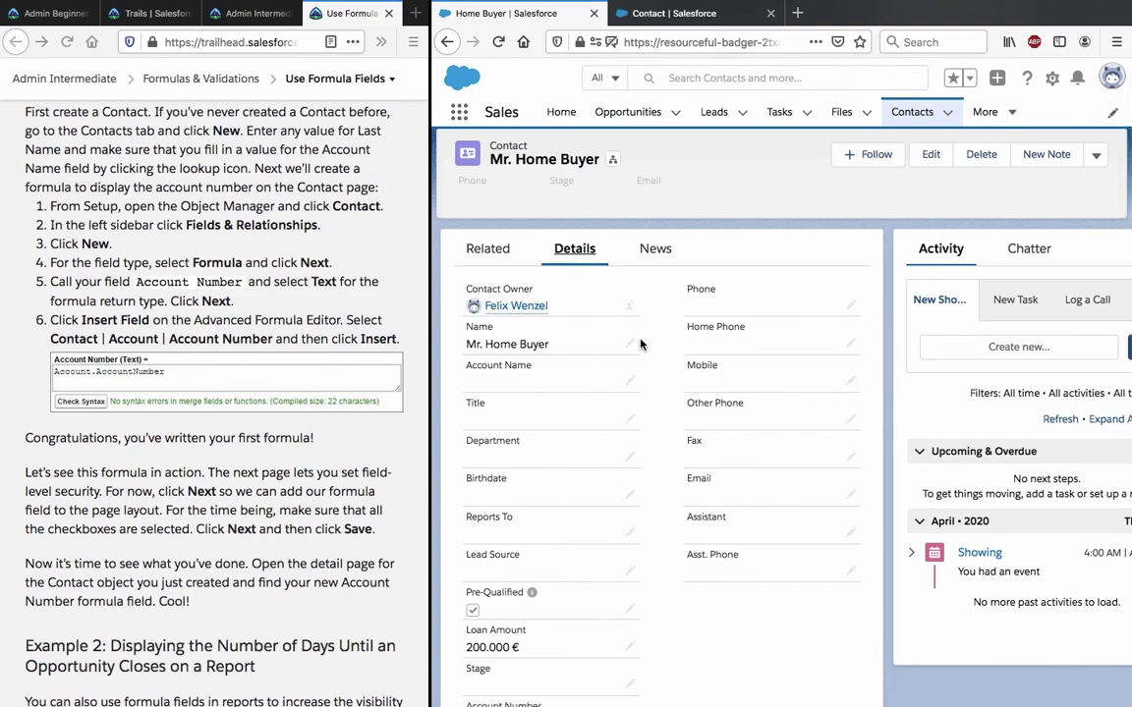
{"action": "scroll", "coordinate": [639, 344], "scroll_direction": "down", "scroll_amount": 1}
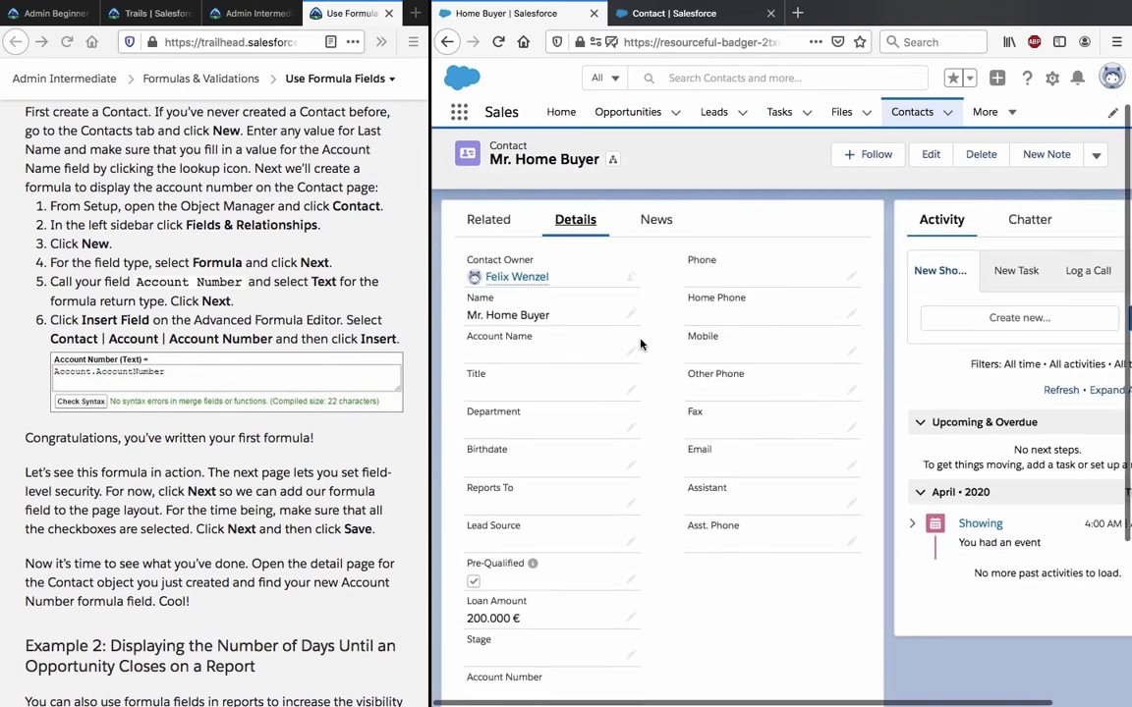
{"action": "scroll", "coordinate": [639, 344], "scroll_direction": "down", "scroll_amount": 4}
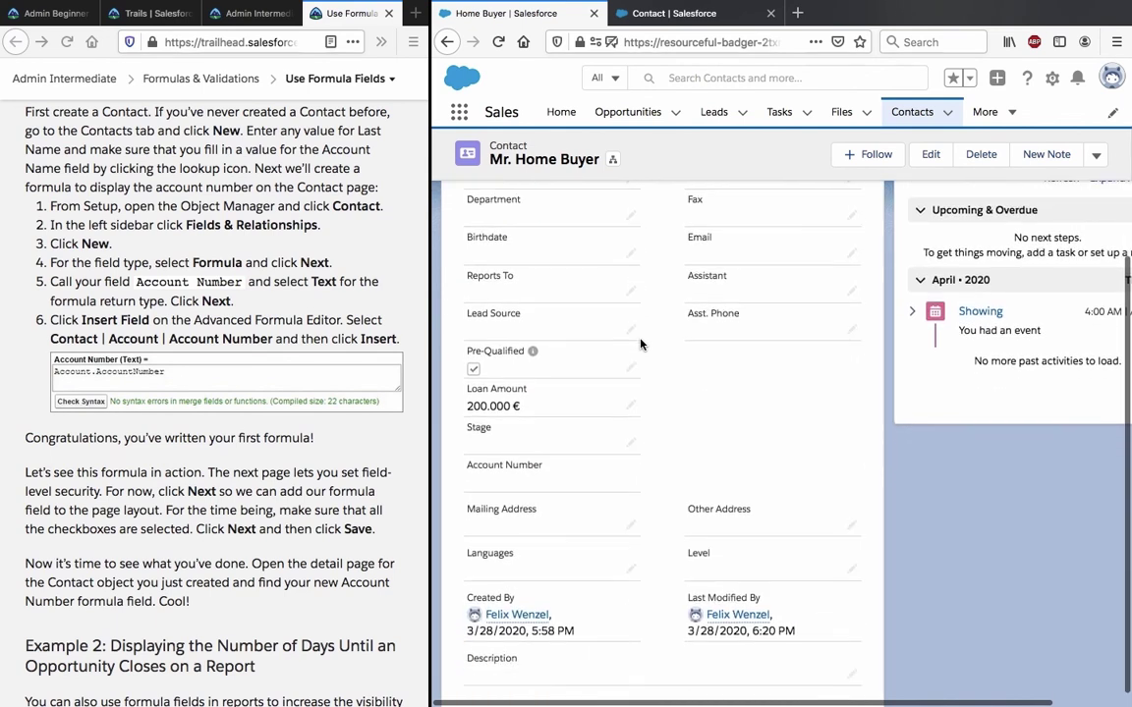
{"action": "left_click", "coordinate": [678, 13]}
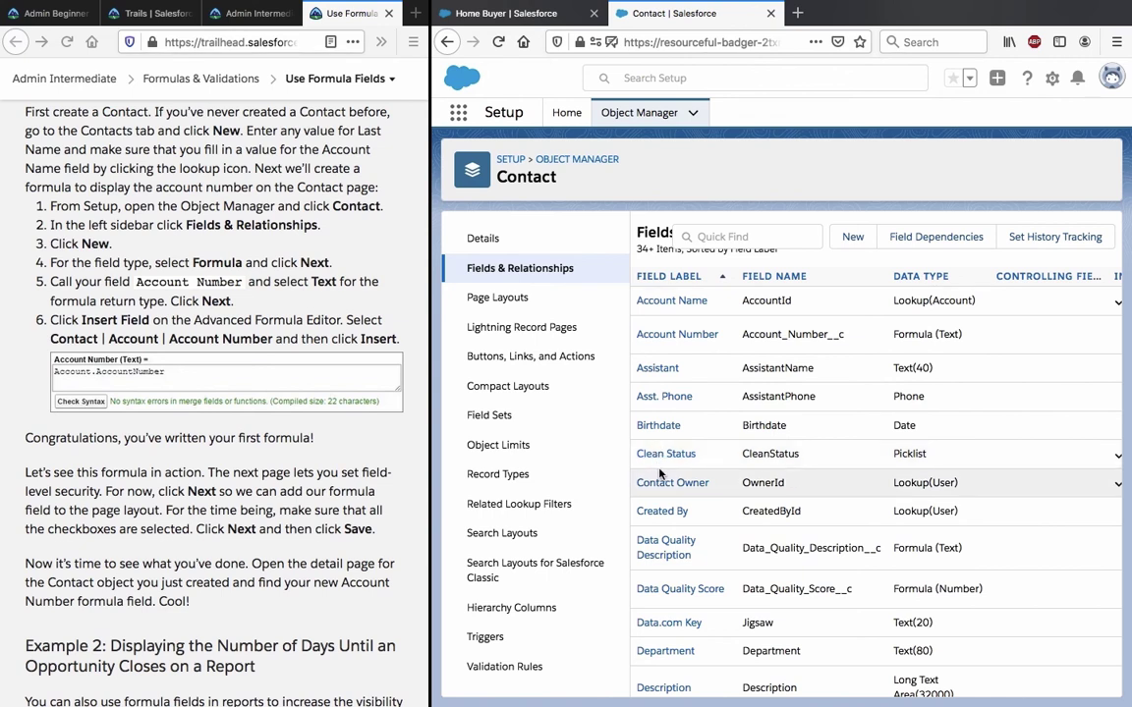
- Widen the Setup pane and return to Contact's Fields & Relationships list with Account Number
{"action": "left_click", "coordinate": [521, 236]}
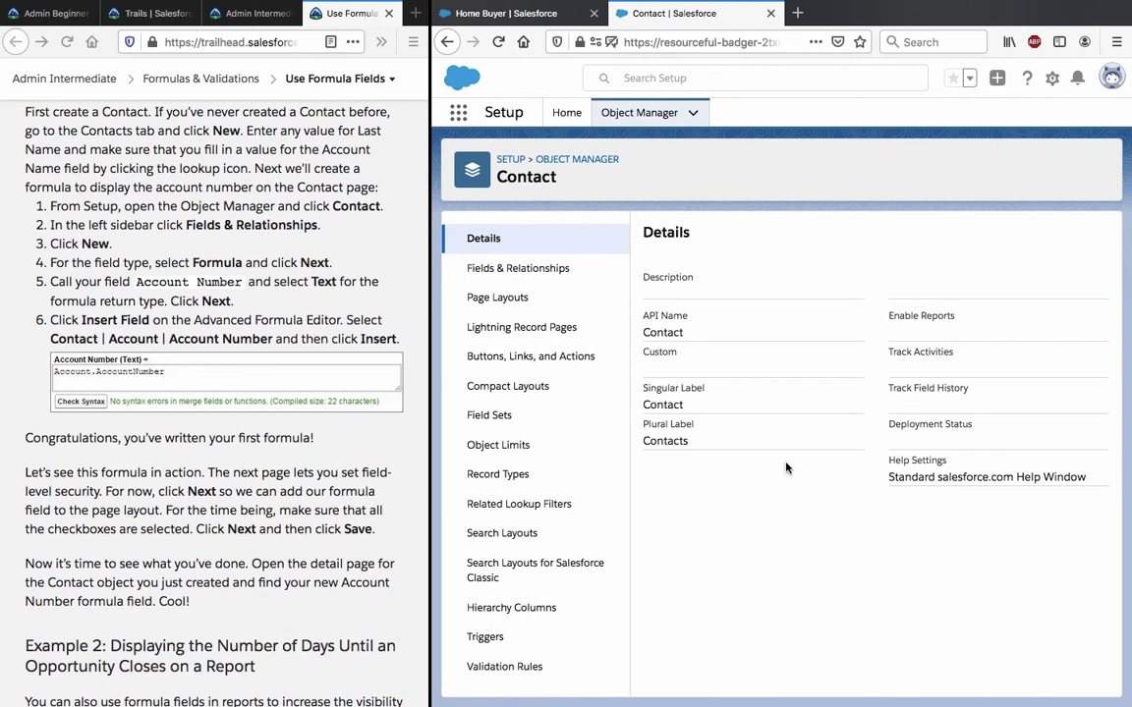
{"action": "left_click_drag", "start_coordinate": [430, 421], "coordinate": [273, 457]}
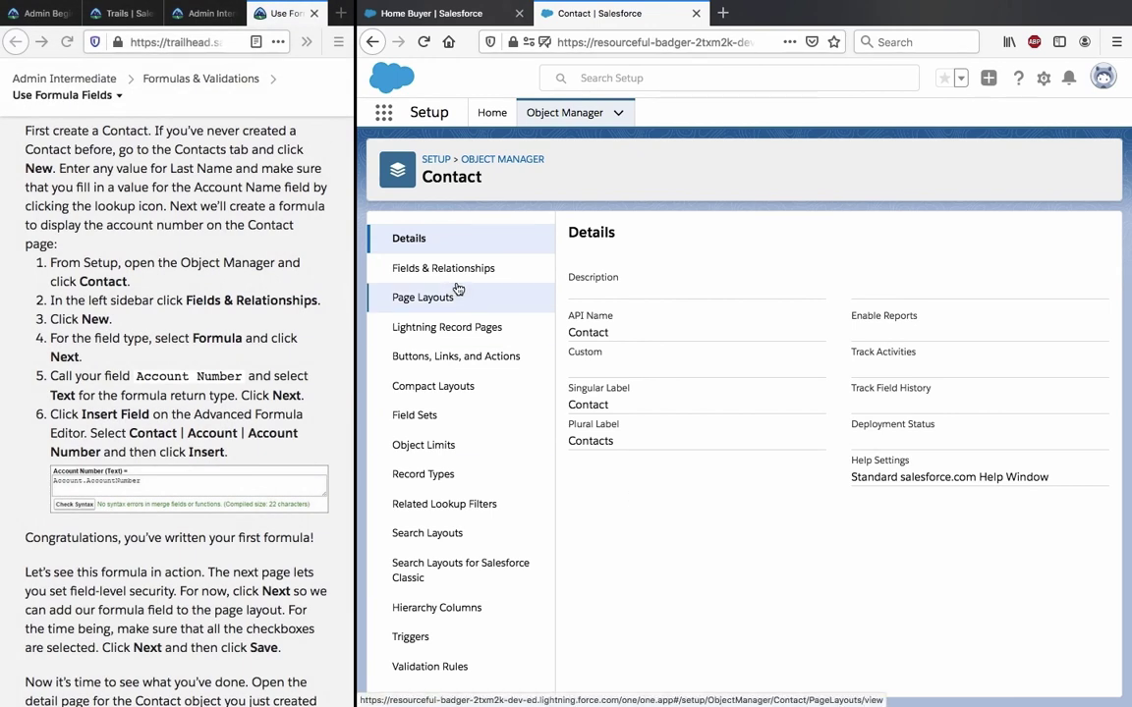
{"action": "scroll", "coordinate": [266, 343], "scroll_direction": "down", "scroll_amount": 1}
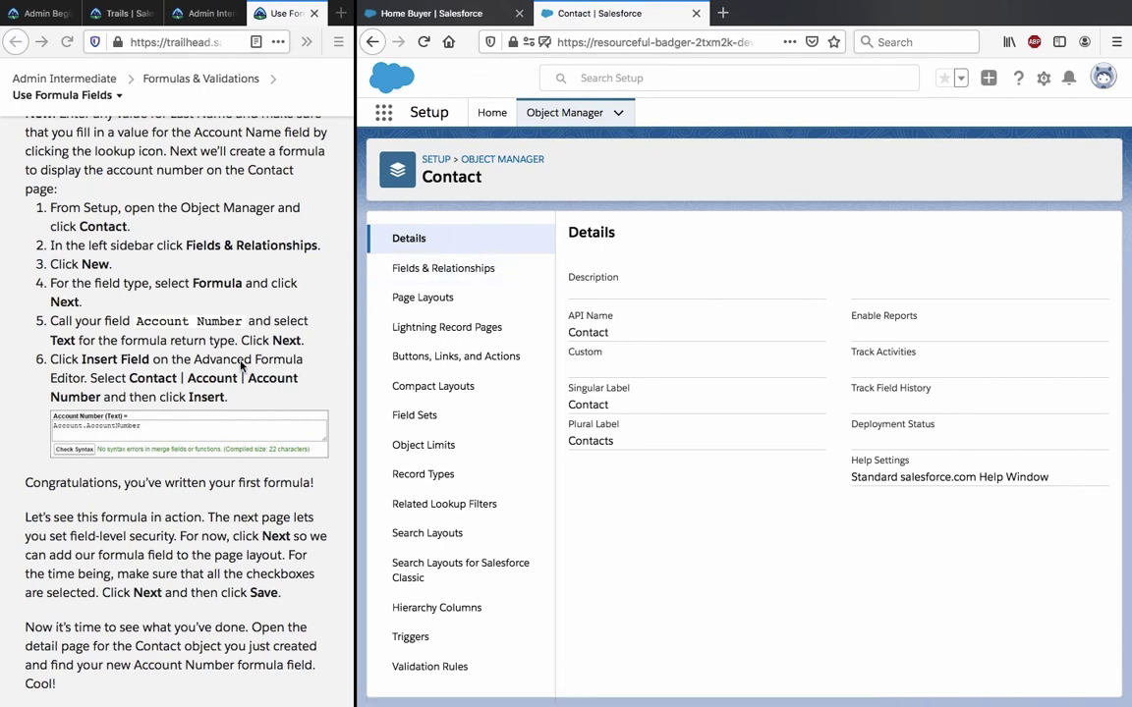
{"action": "scroll", "coordinate": [240, 366], "scroll_direction": "down", "scroll_amount": 1}
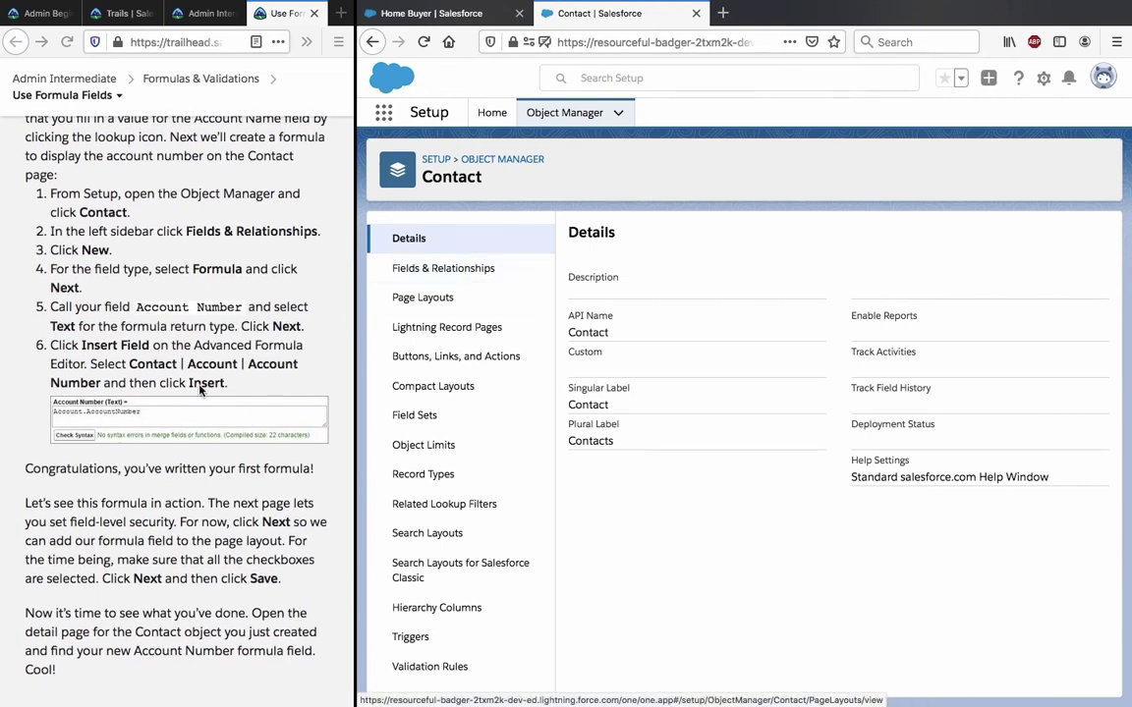
{"action": "scroll", "coordinate": [199, 391], "scroll_direction": "down", "scroll_amount": 5}
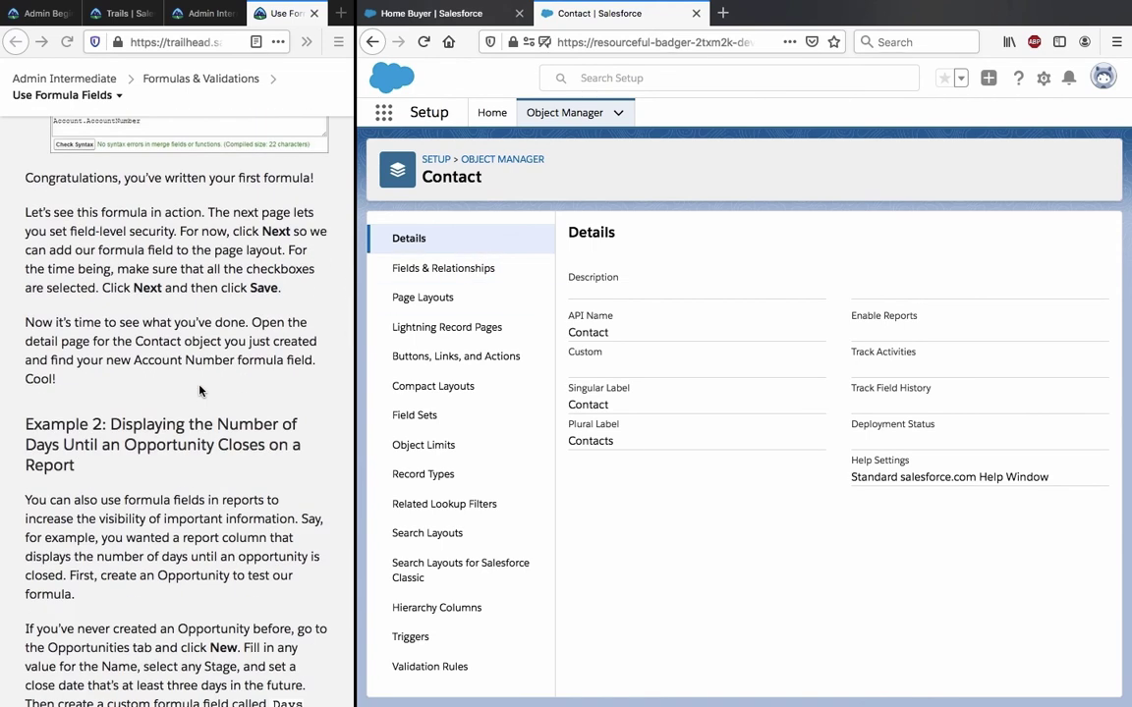
{"action": "left_click", "coordinate": [499, 271]}
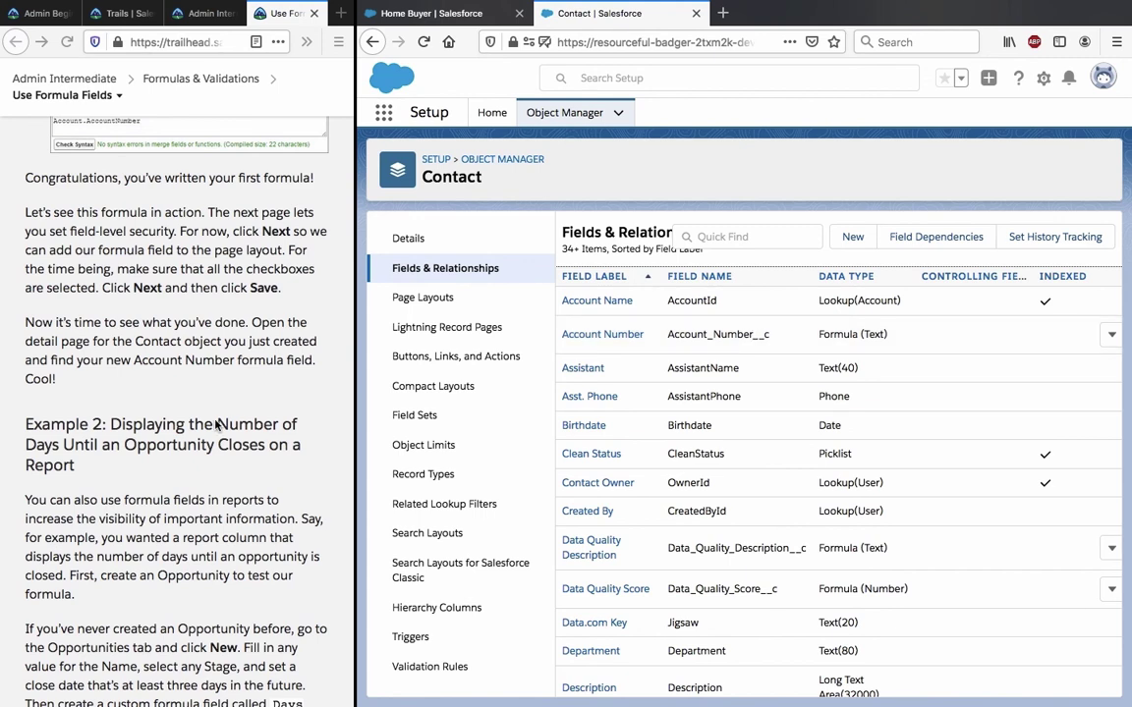
- Read the Example 2 Days to Close section, then switch to the Home Buyer contact record
{"action": "scroll", "coordinate": [218, 424], "scroll_direction": "down", "scroll_amount": 4}
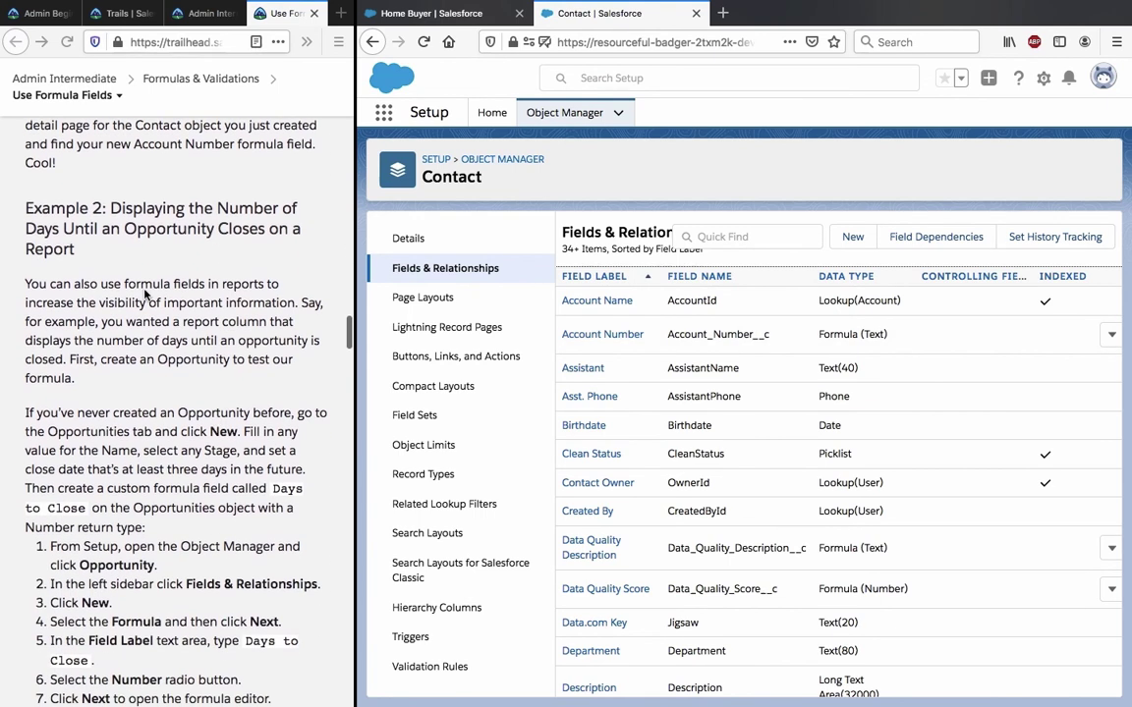
{"action": "left_click", "coordinate": [123, 227]}
{"action": "triple_click", "coordinate": [123, 227]}
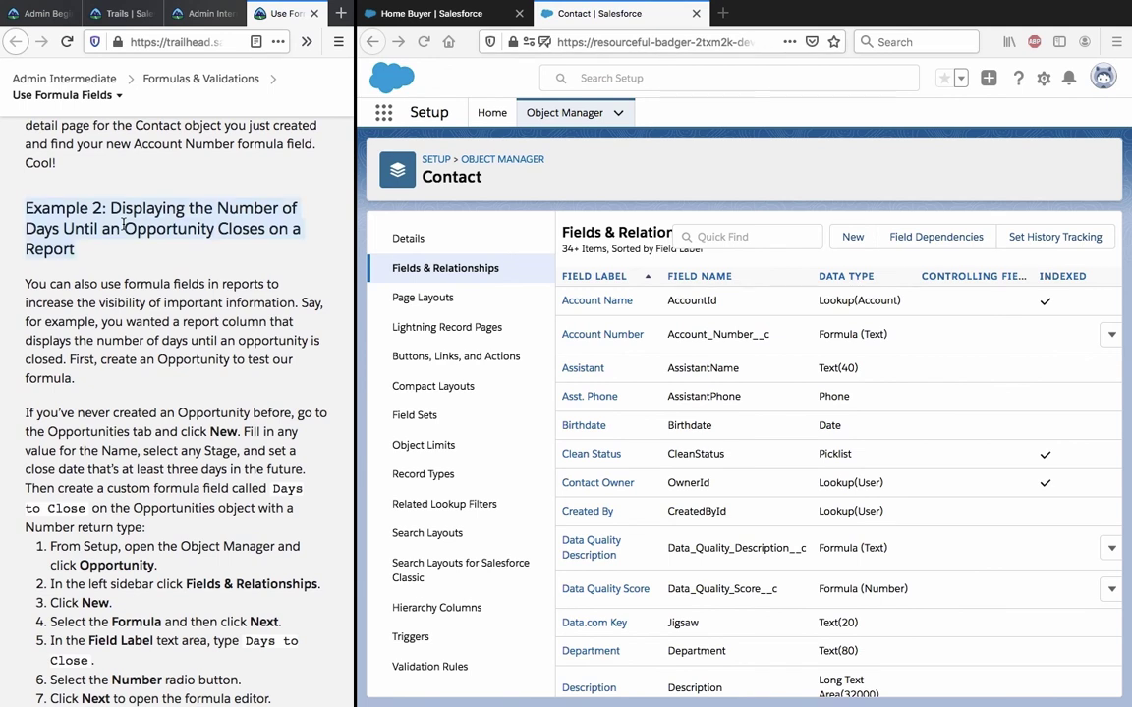
{"action": "left_click", "coordinate": [122, 227]}
{"action": "triple_click", "coordinate": [104, 321]}
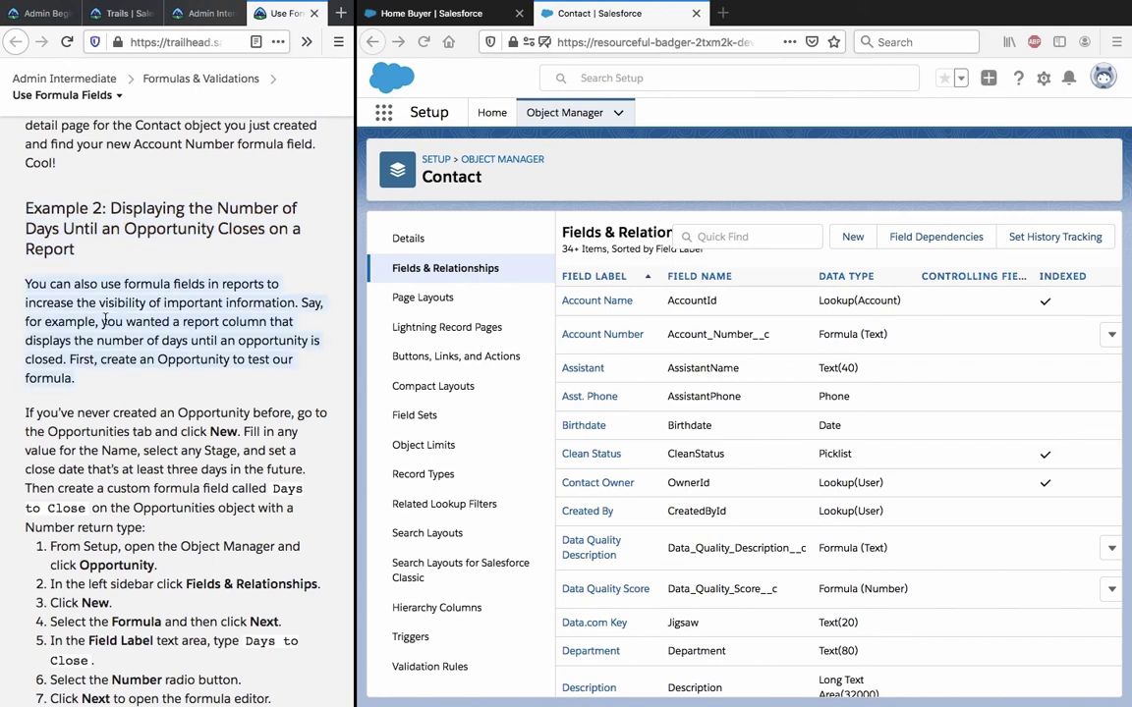
{"action": "scroll", "coordinate": [104, 321], "scroll_direction": "down", "scroll_amount": 1}
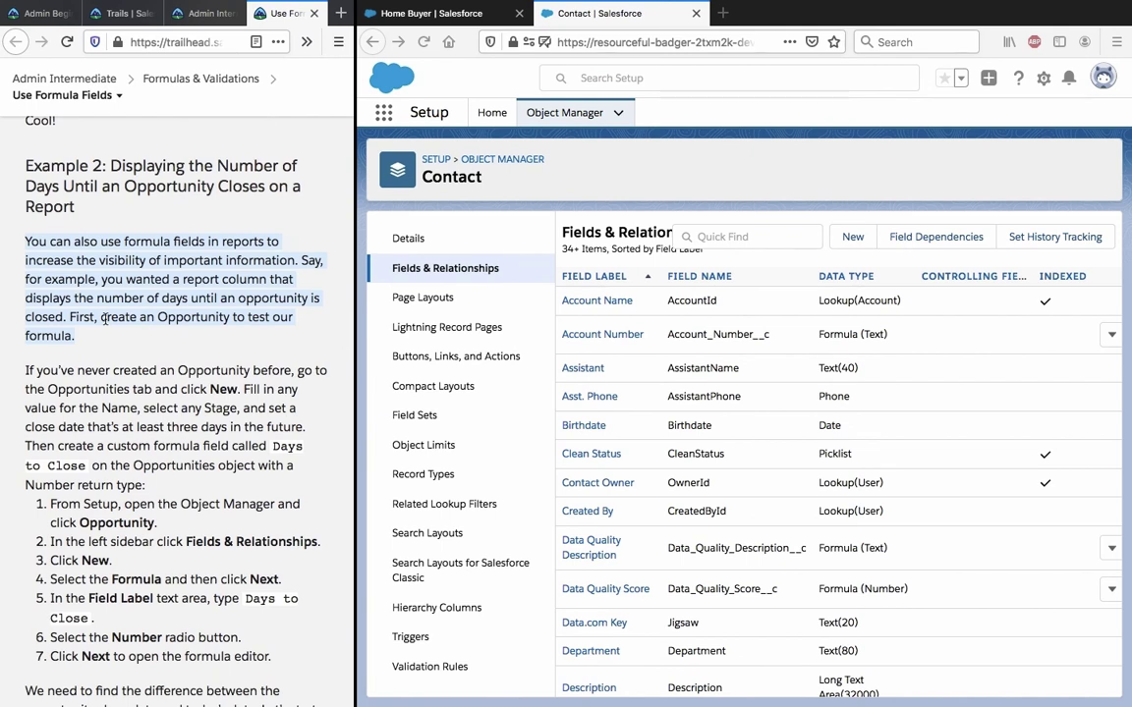
{"action": "left_click", "coordinate": [104, 320]}
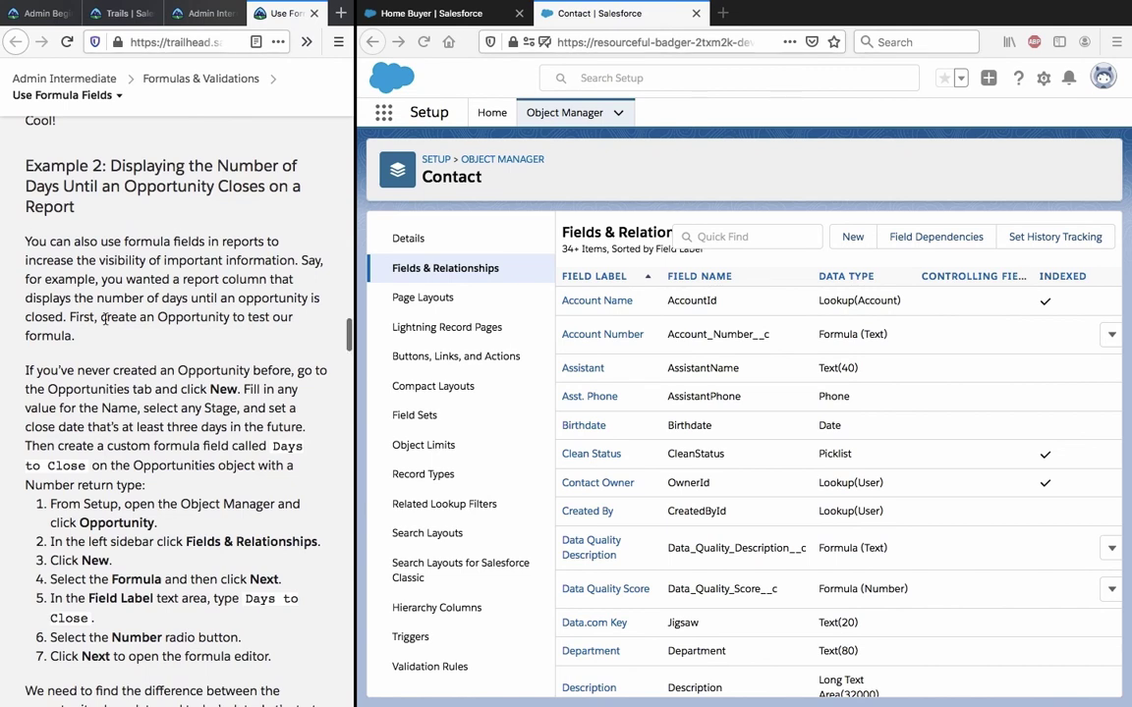
{"action": "scroll", "coordinate": [104, 320], "scroll_direction": "down", "scroll_amount": 2}
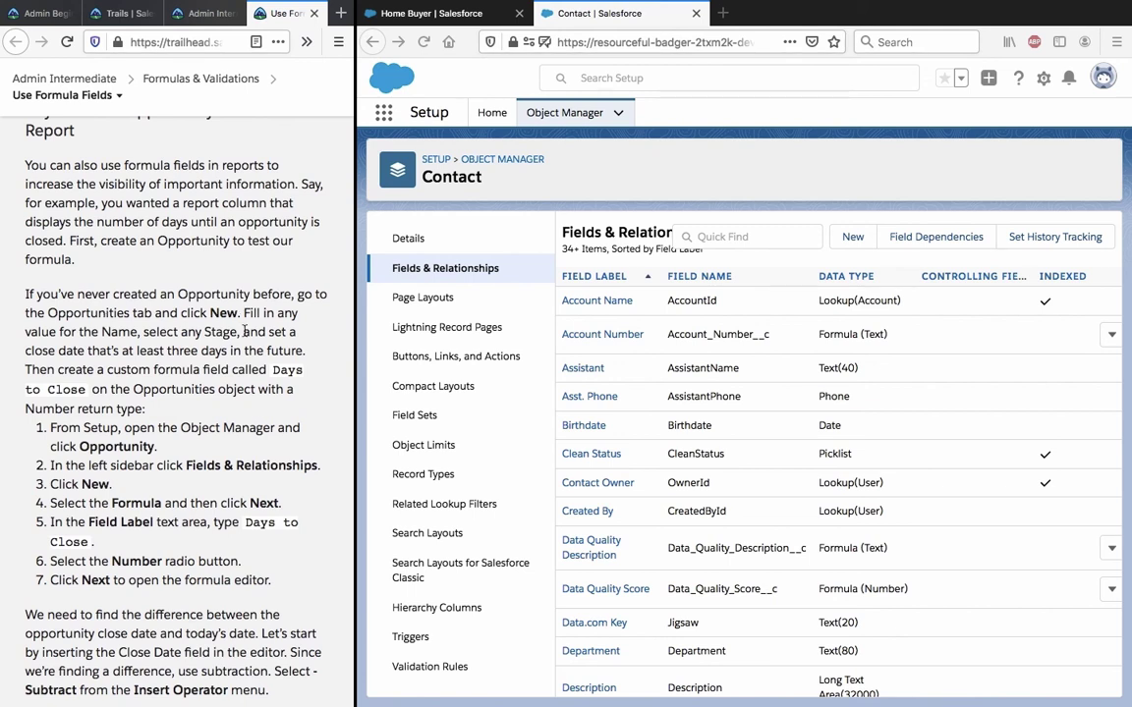
{"action": "left_click", "coordinate": [433, 13]}
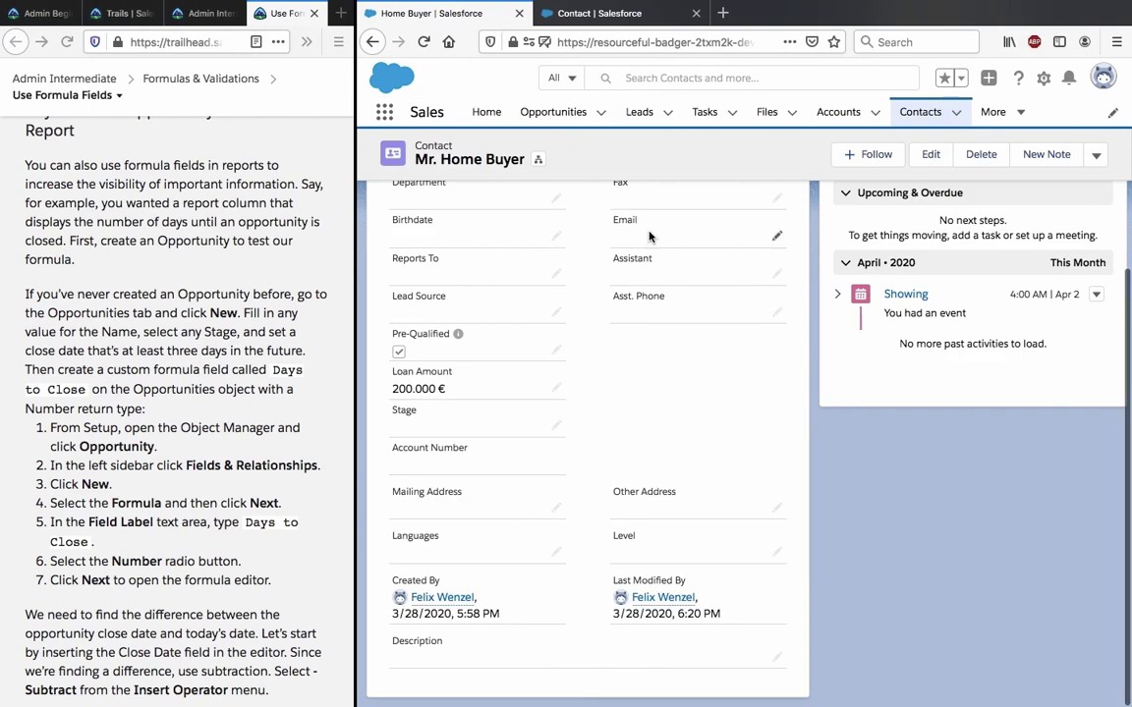
- Check the Opportunities list for an existing record, then return to Contact's Object Manager page
{"action": "scroll", "coordinate": [631, 214], "scroll_direction": "up", "scroll_amount": 5}
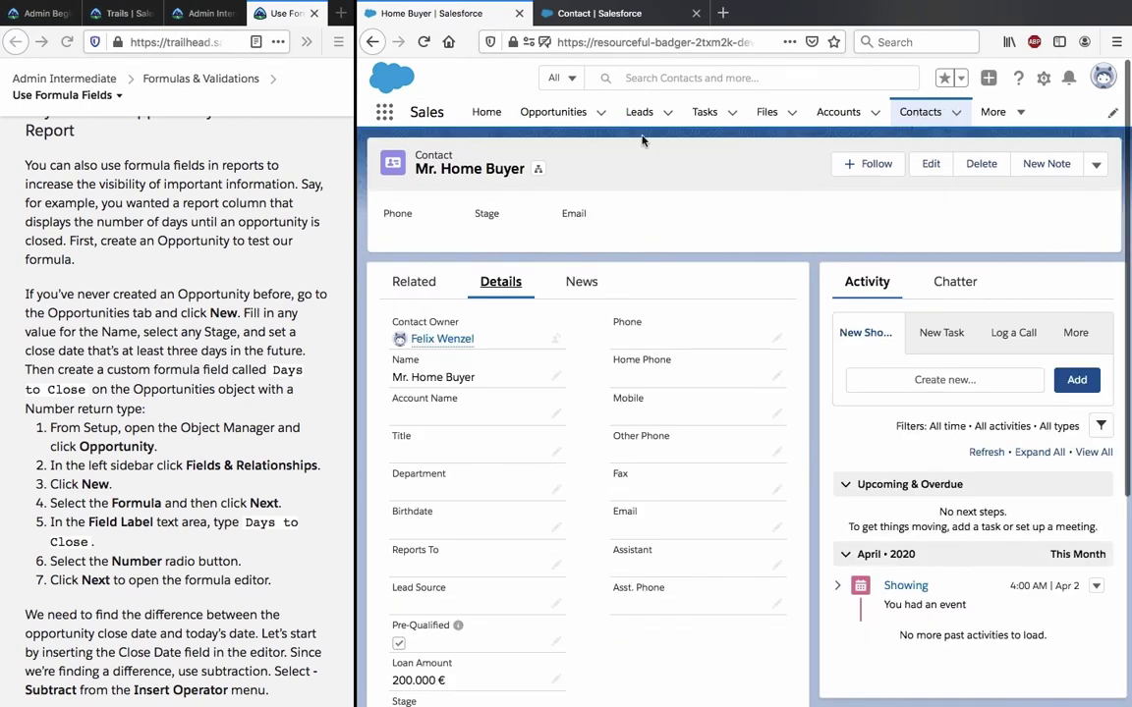
{"action": "left_click", "coordinate": [518, 114]}
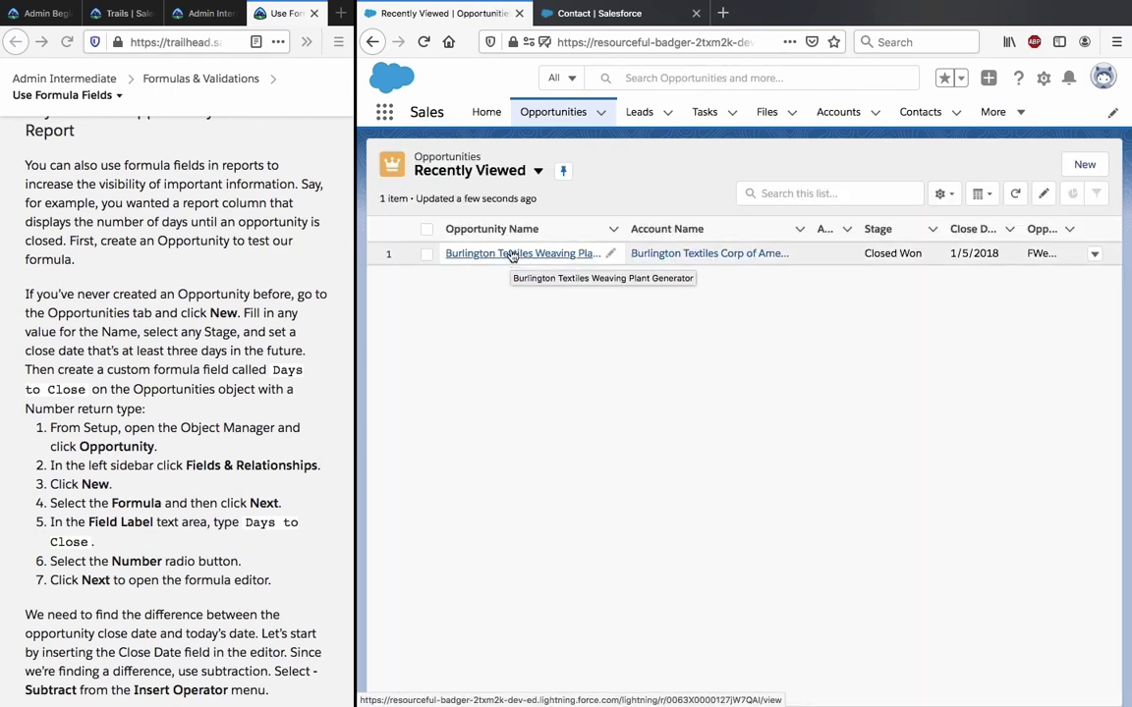
{"action": "left_click", "coordinate": [594, 14]}
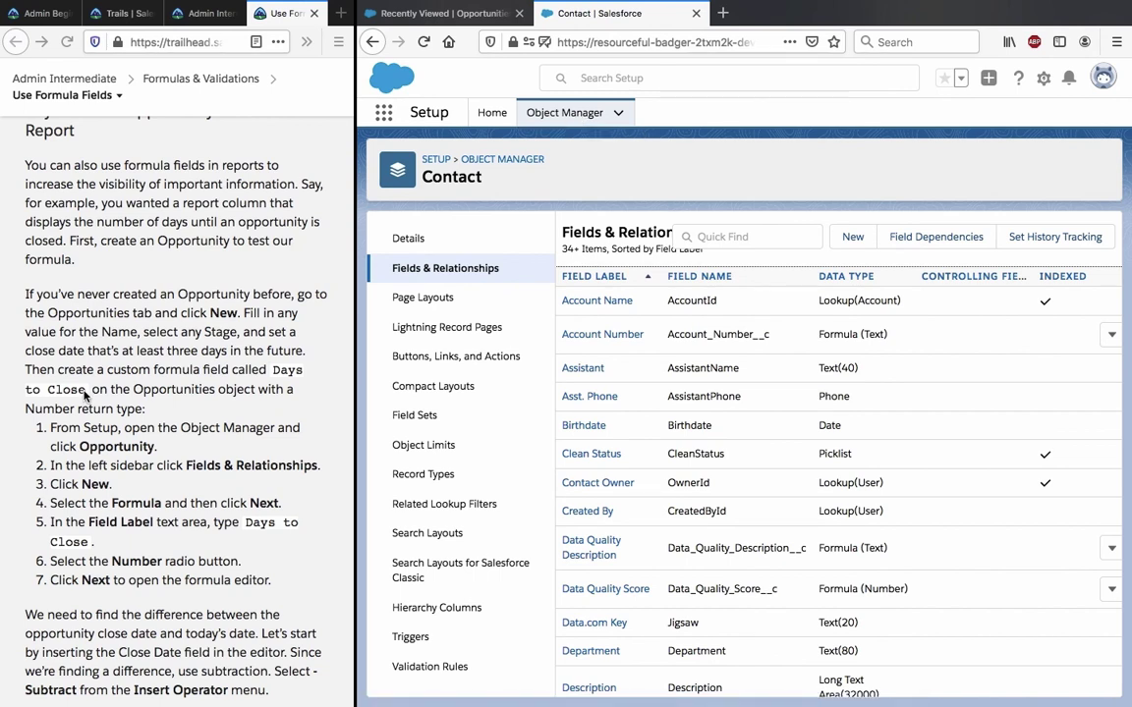
{"action": "left_click", "coordinate": [79, 358]}
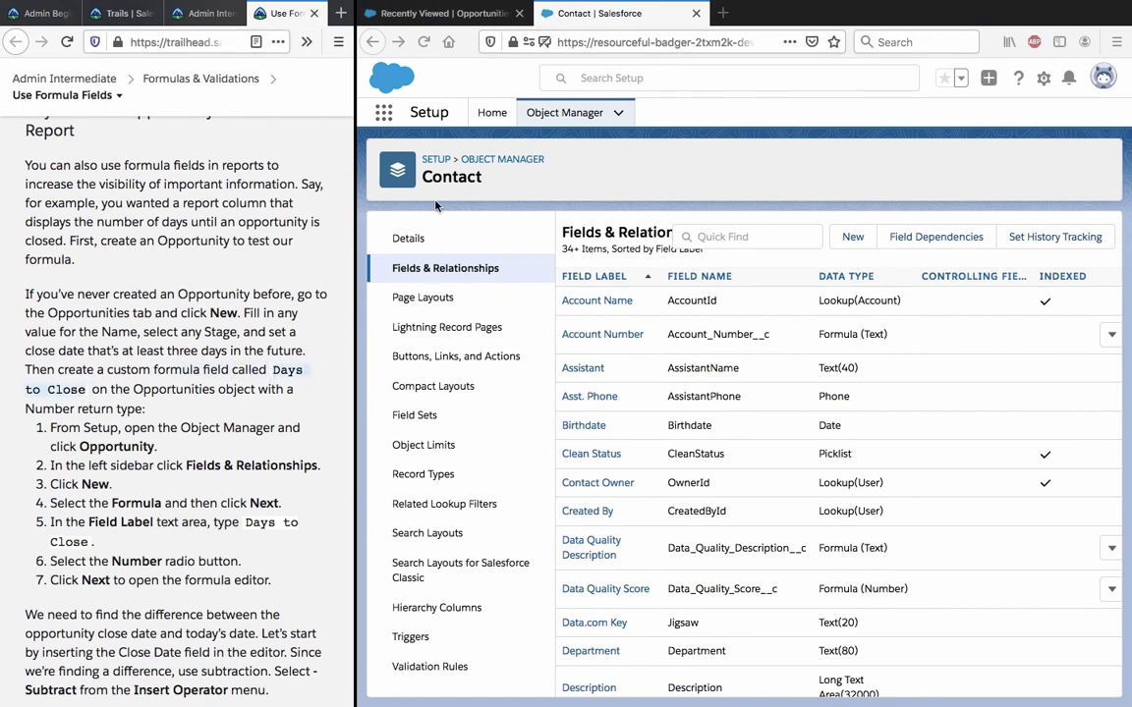
- Open Opportunity in Object Manager and start a New field from Fields & Relationships
{"action": "left_click", "coordinate": [496, 165]}
{"action": "left_click", "coordinate": [496, 165]}
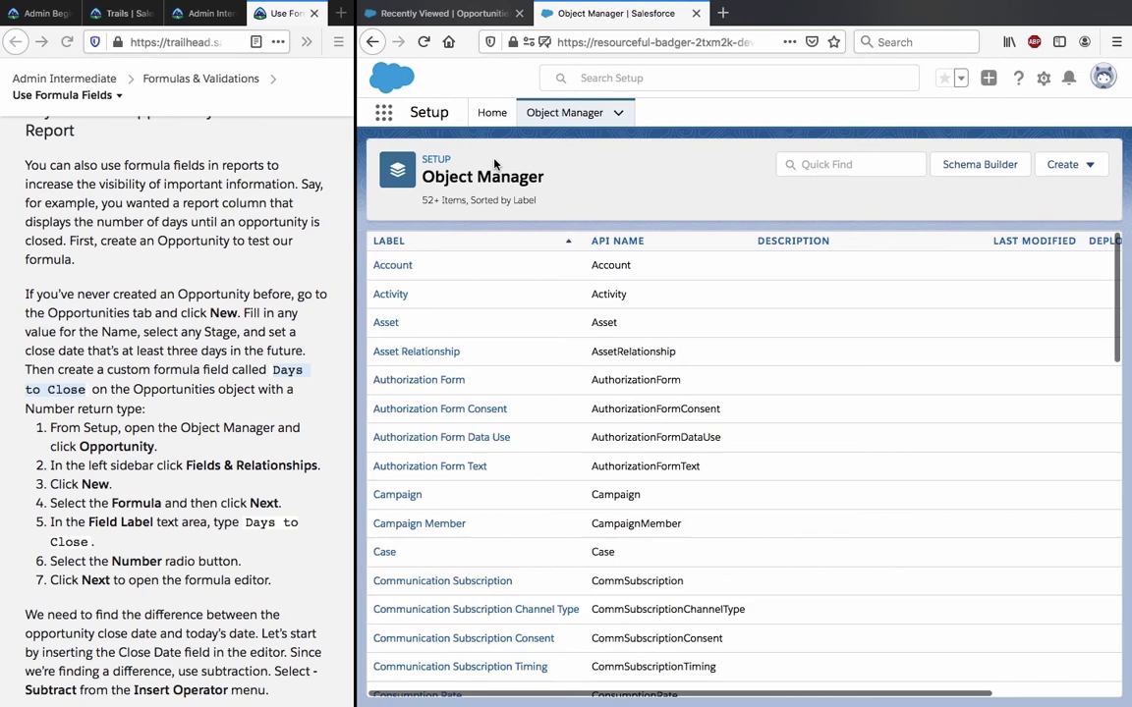
{"action": "scroll", "coordinate": [534, 402], "scroll_direction": "down", "scroll_amount": 10}
{"action": "scroll", "coordinate": [534, 401], "scroll_direction": "down", "scroll_amount": 5}
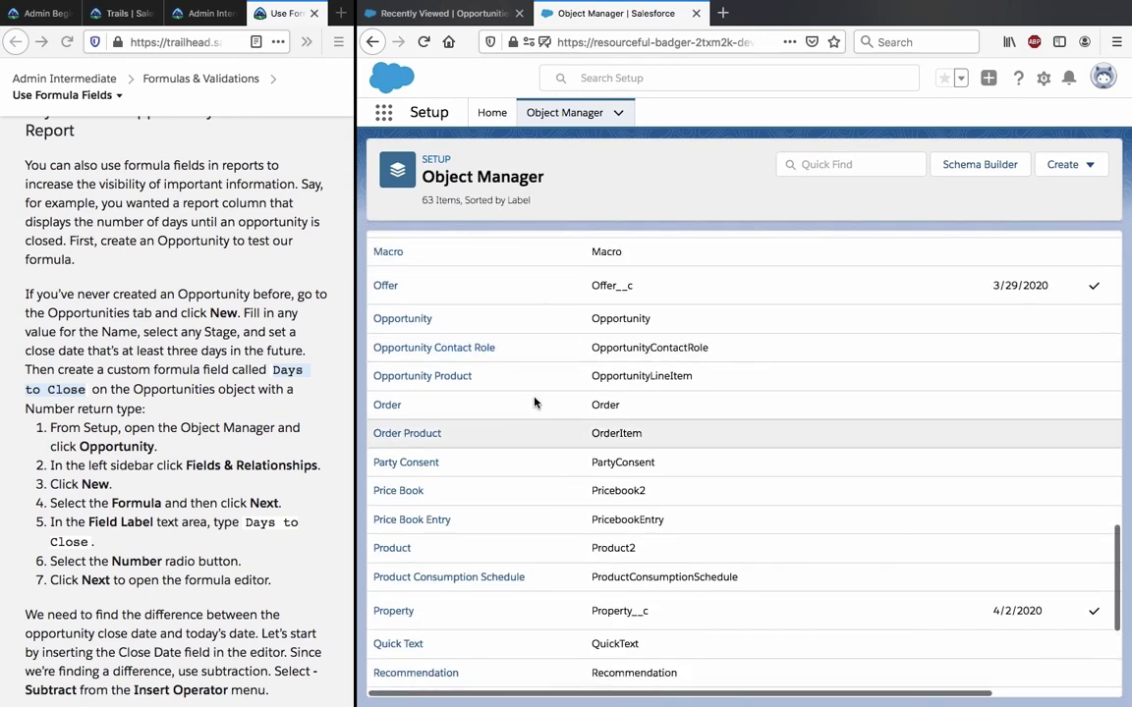
{"action": "scroll", "coordinate": [469, 393], "scroll_direction": "up", "scroll_amount": 1}
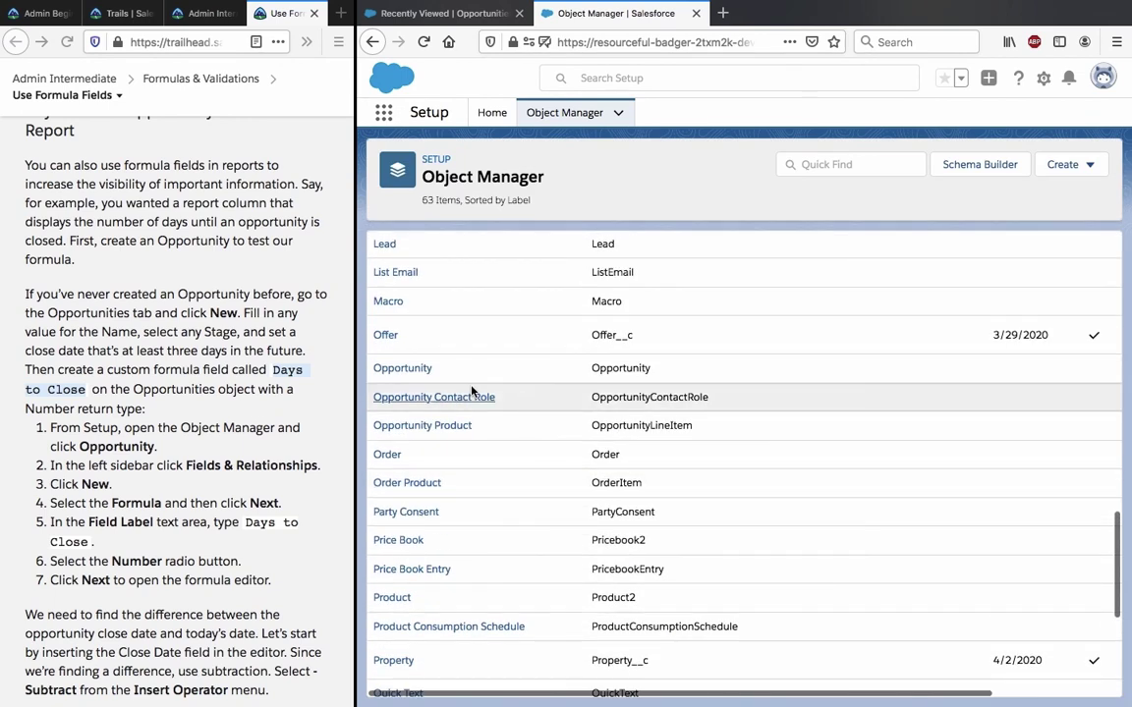
{"action": "left_click", "coordinate": [415, 369]}
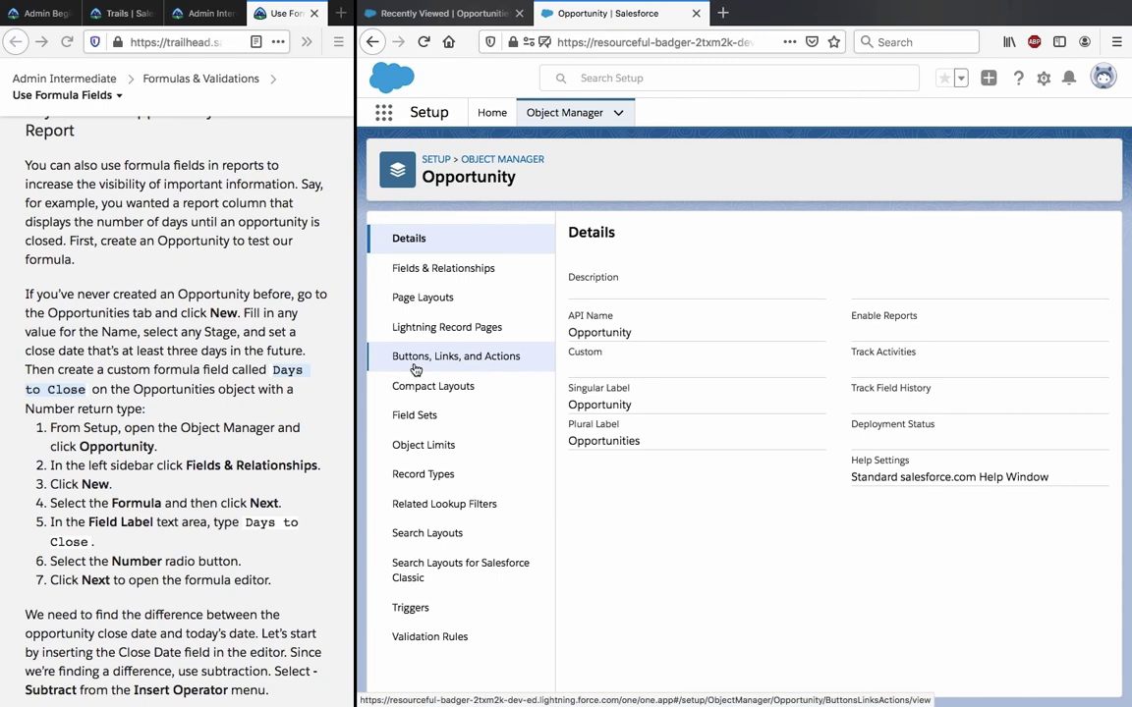
{"action": "left_click", "coordinate": [479, 273]}
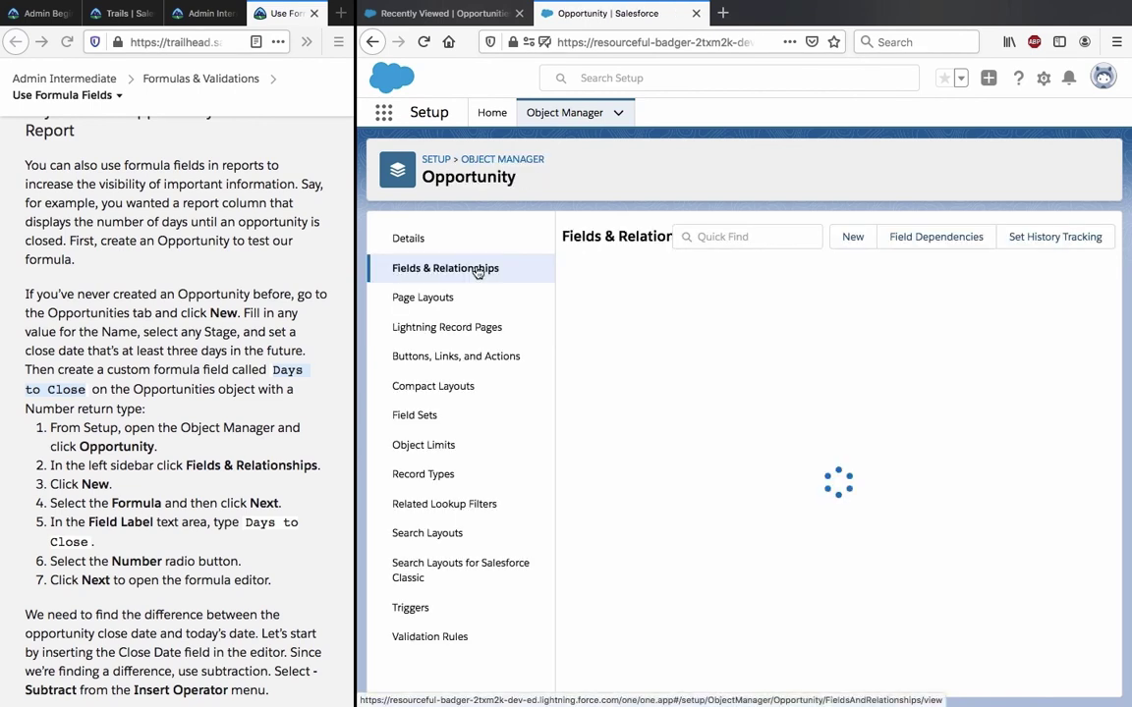
{"action": "left_click", "coordinate": [857, 237]}
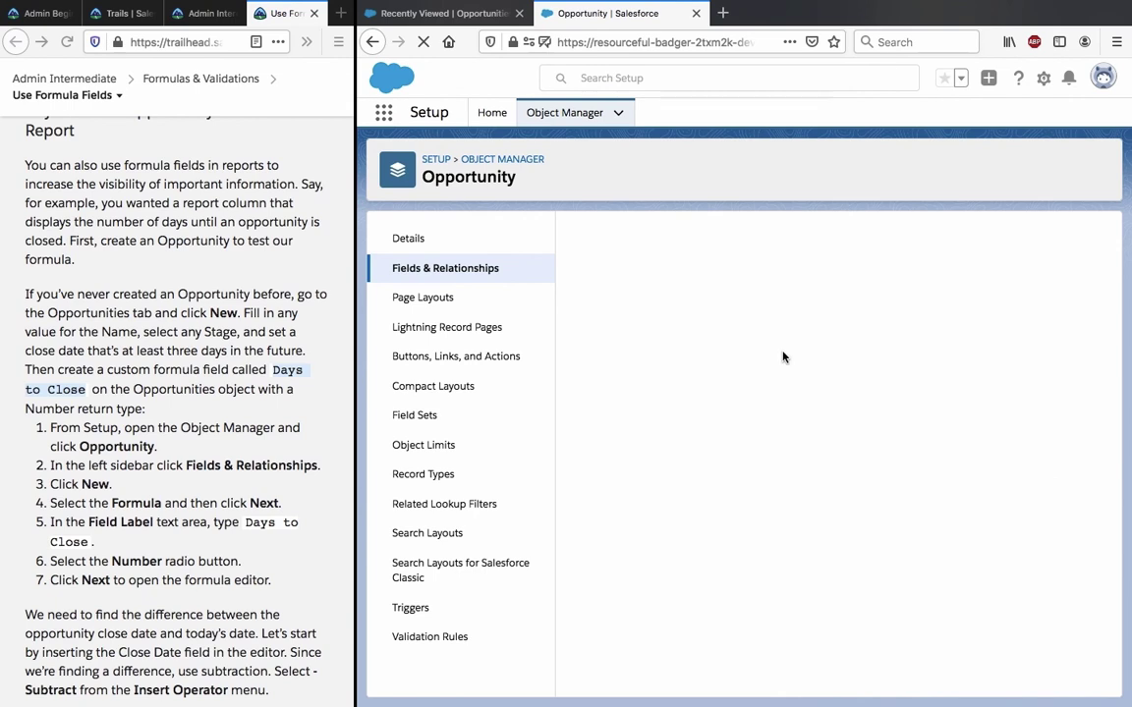
{"action": "scroll", "coordinate": [757, 337], "scroll_direction": "down", "scroll_amount": 1}
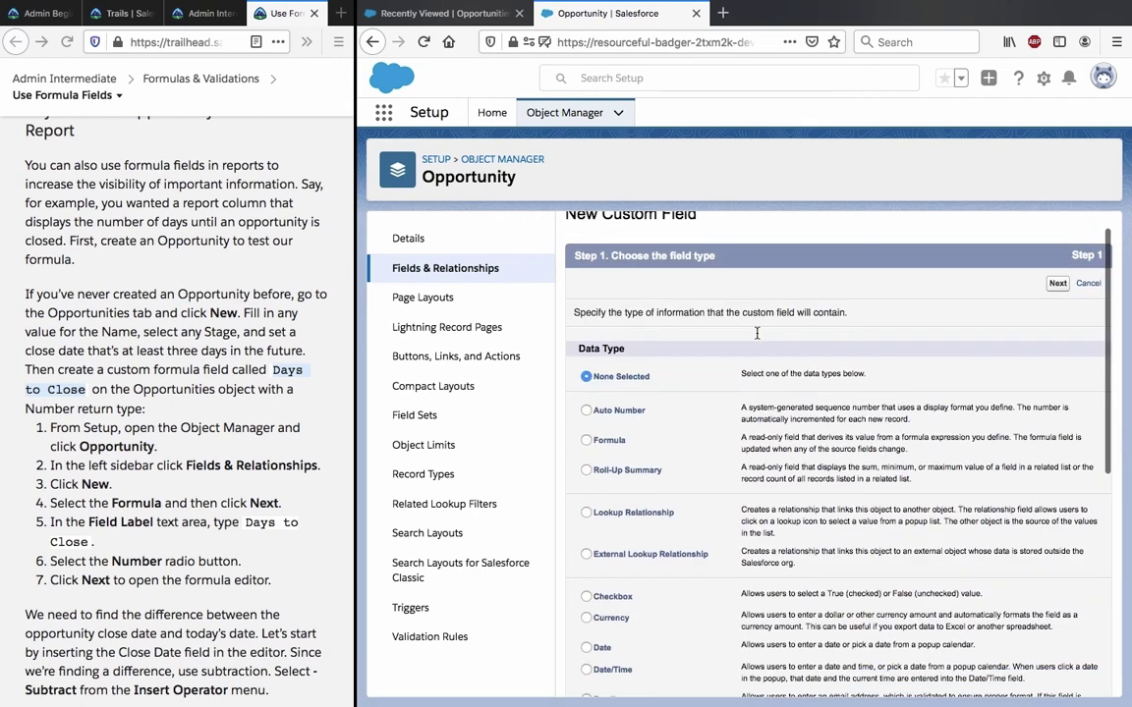
- Create the Formula field Days Remaining with formula EndDate - TODAY() and Quick Save it
{"action": "scroll", "coordinate": [757, 338], "scroll_direction": "down", "scroll_amount": 1}
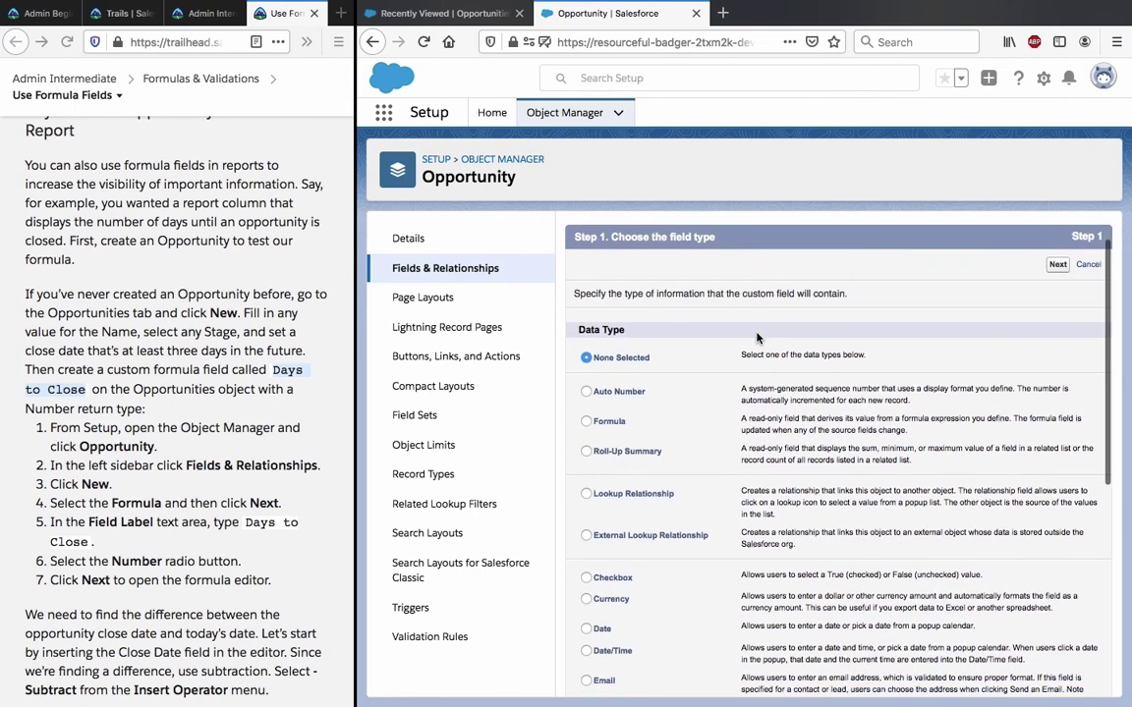
{"action": "scroll", "coordinate": [757, 338], "scroll_direction": "down", "scroll_amount": 5}
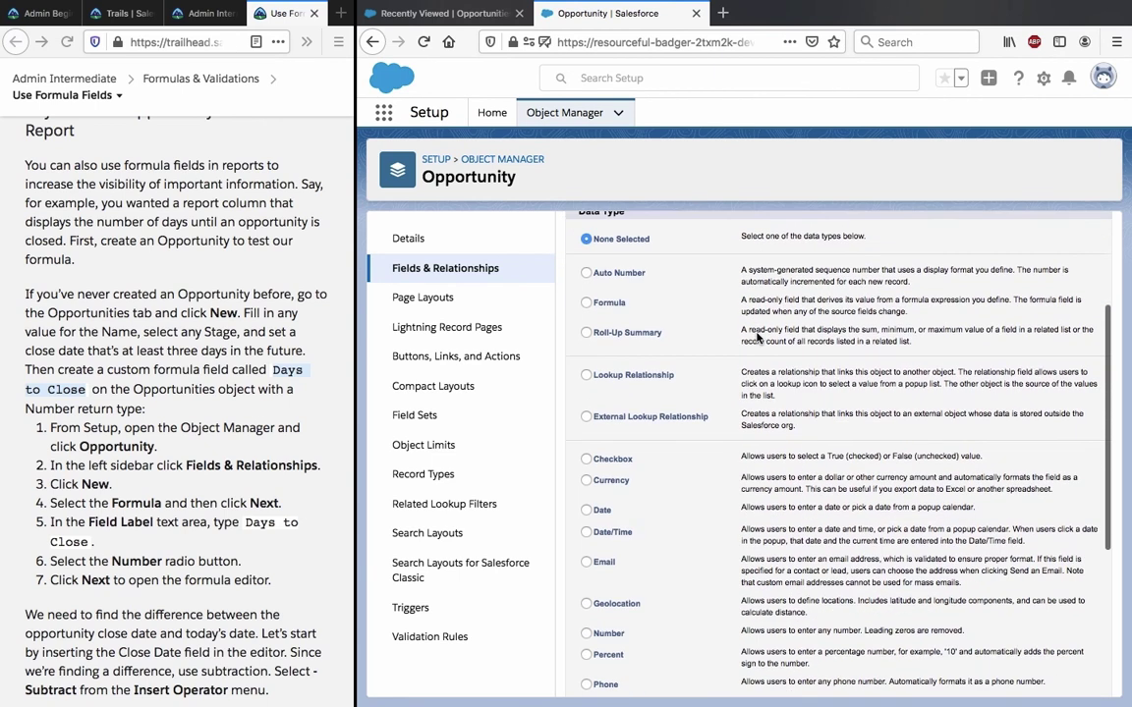
{"action": "scroll", "coordinate": [718, 422], "scroll_direction": "down", "scroll_amount": 3}
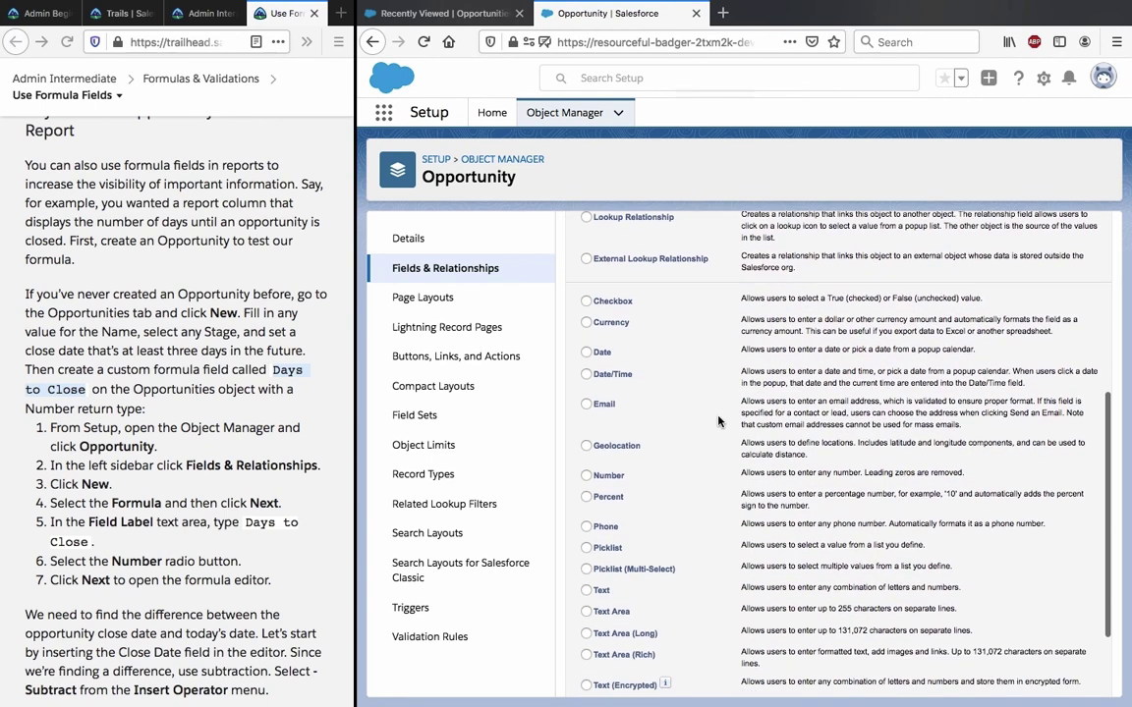
{"action": "key", "text": "ctrl+f"}
{"action": "type", "text": "form"}
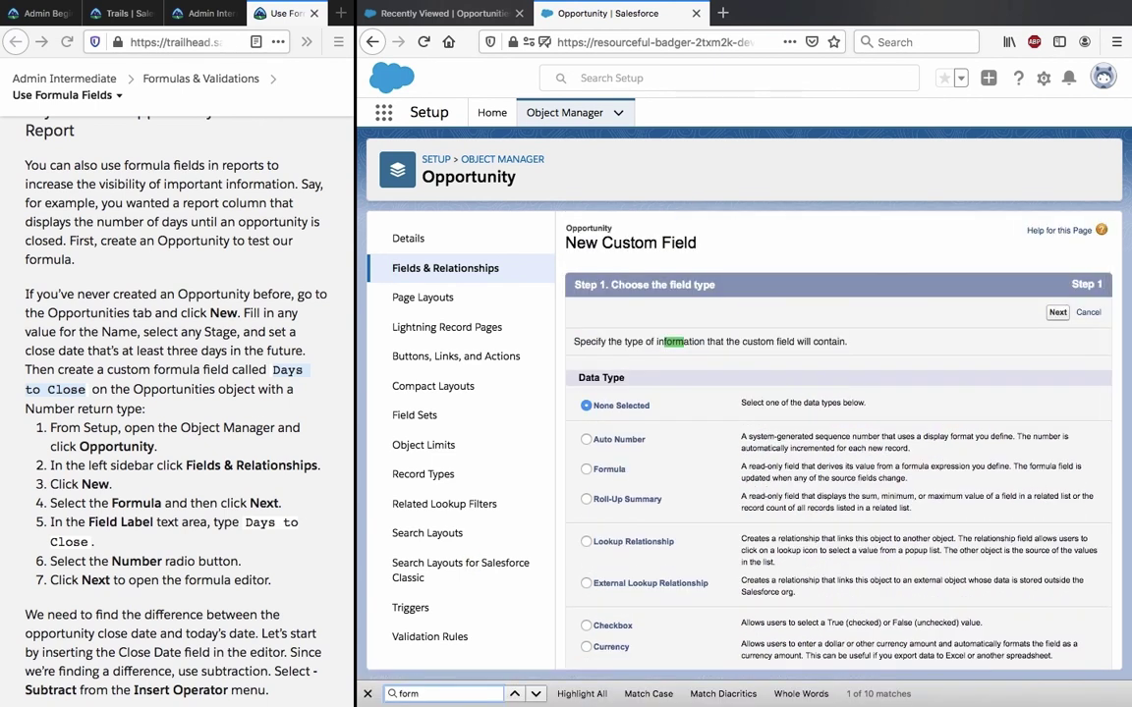
{"action": "left_click", "coordinate": [594, 469]}
{"action": "key", "text": "Escape"}
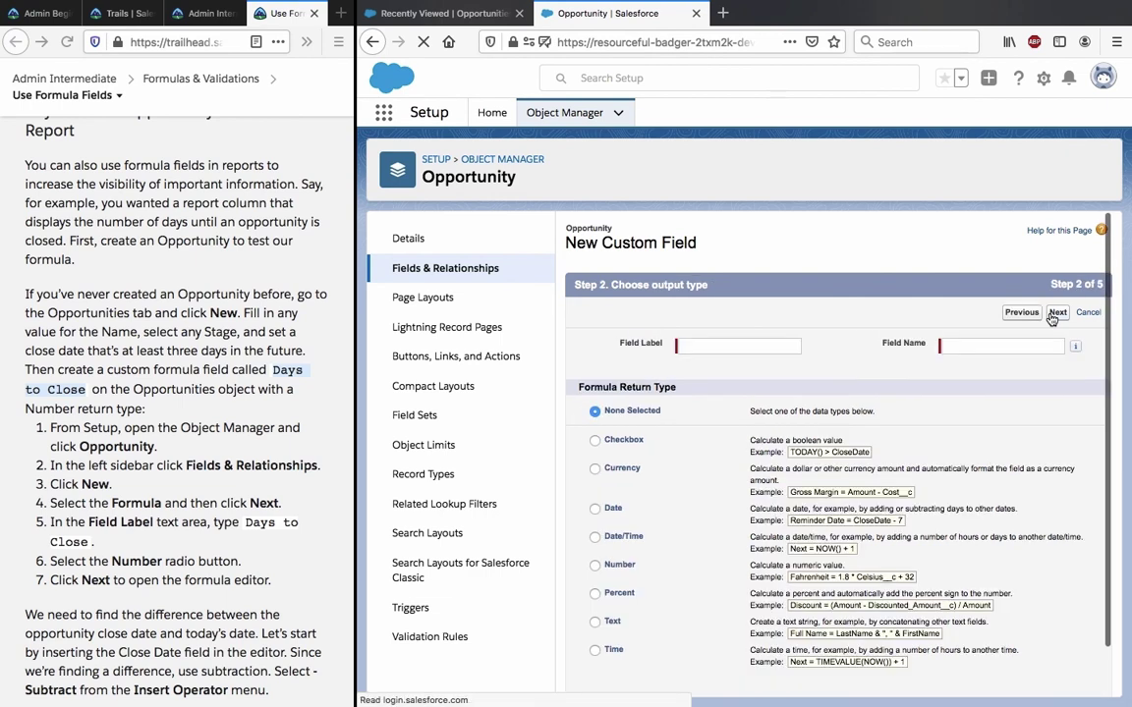
{"action": "left_click", "coordinate": [717, 351]}
{"action": "key", "text": "Down"}
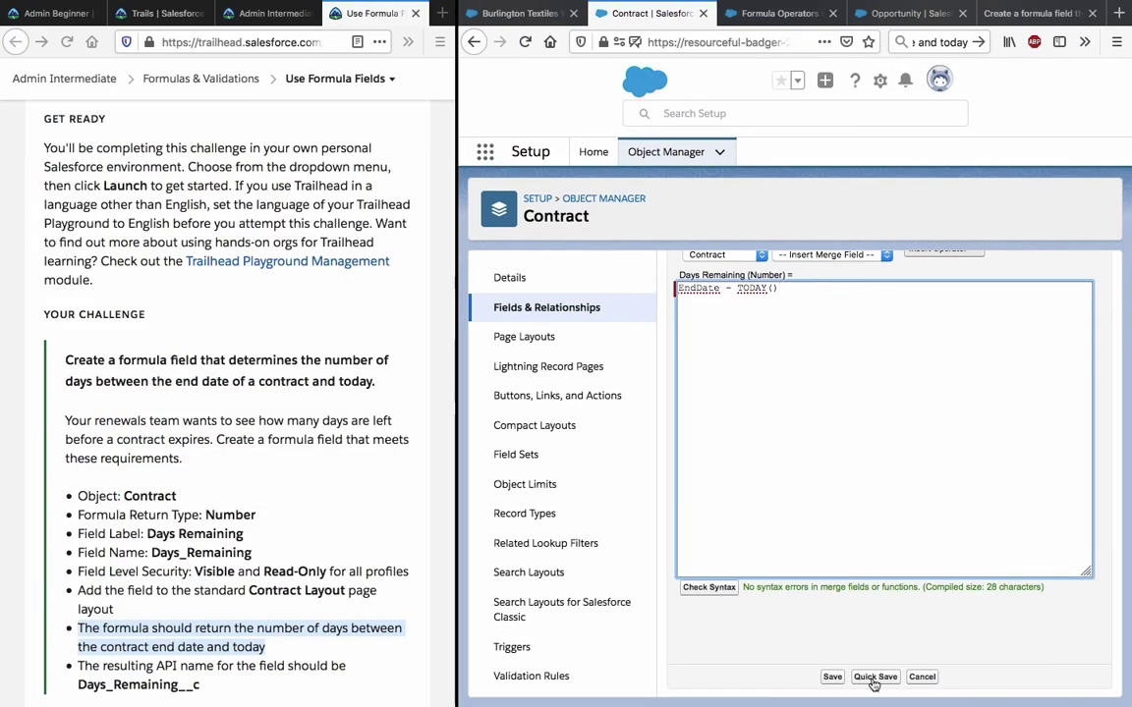
{"action": "left_click", "coordinate": [873, 678]}
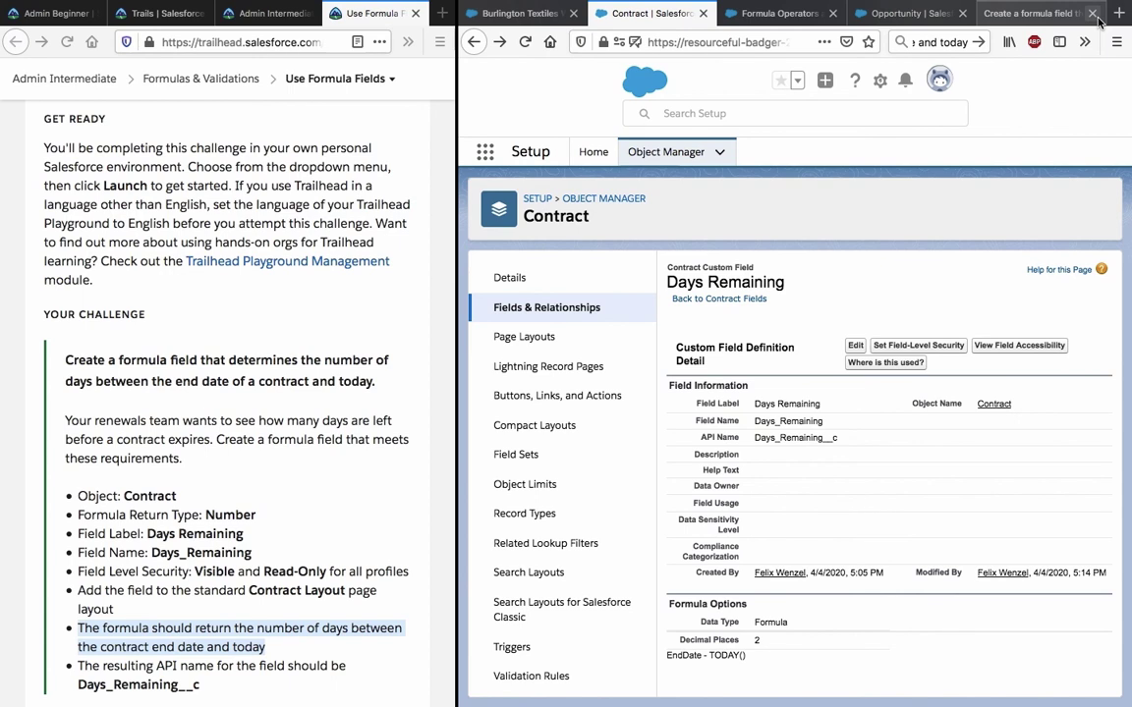
- Review the Days Remaining EndDate - TODAY() formula, then run Check Challenge for +500 points
{"action": "left_click", "coordinate": [858, 347]}
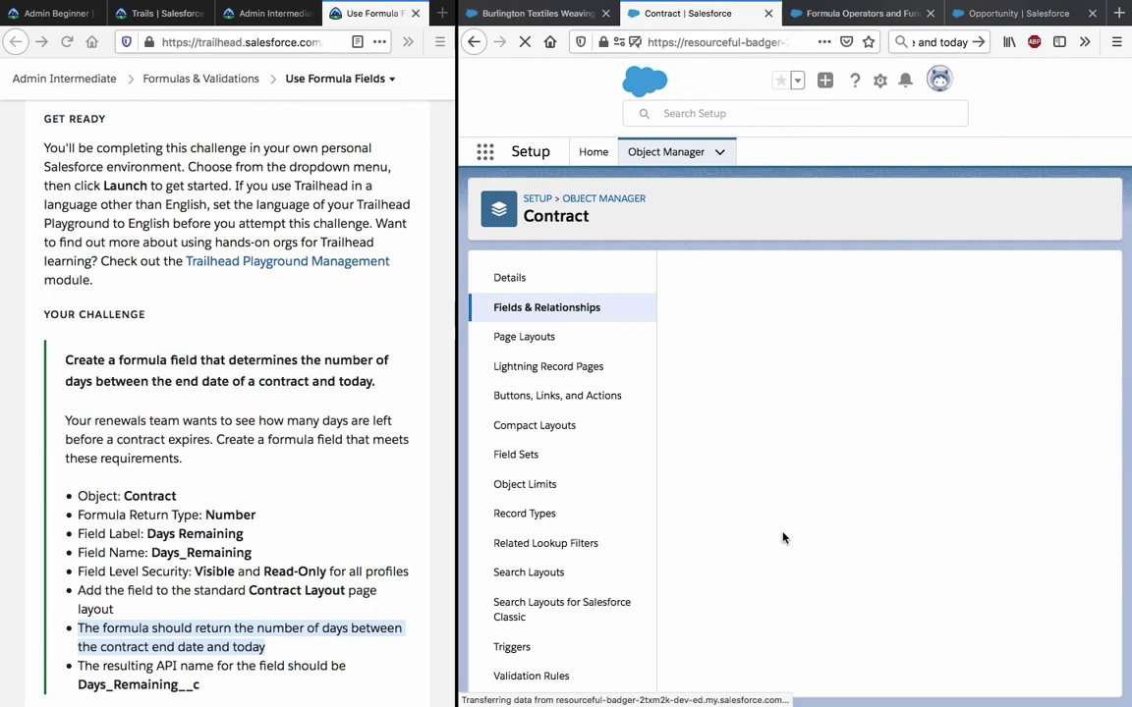
{"action": "scroll", "coordinate": [773, 501], "scroll_direction": "down", "scroll_amount": 5}
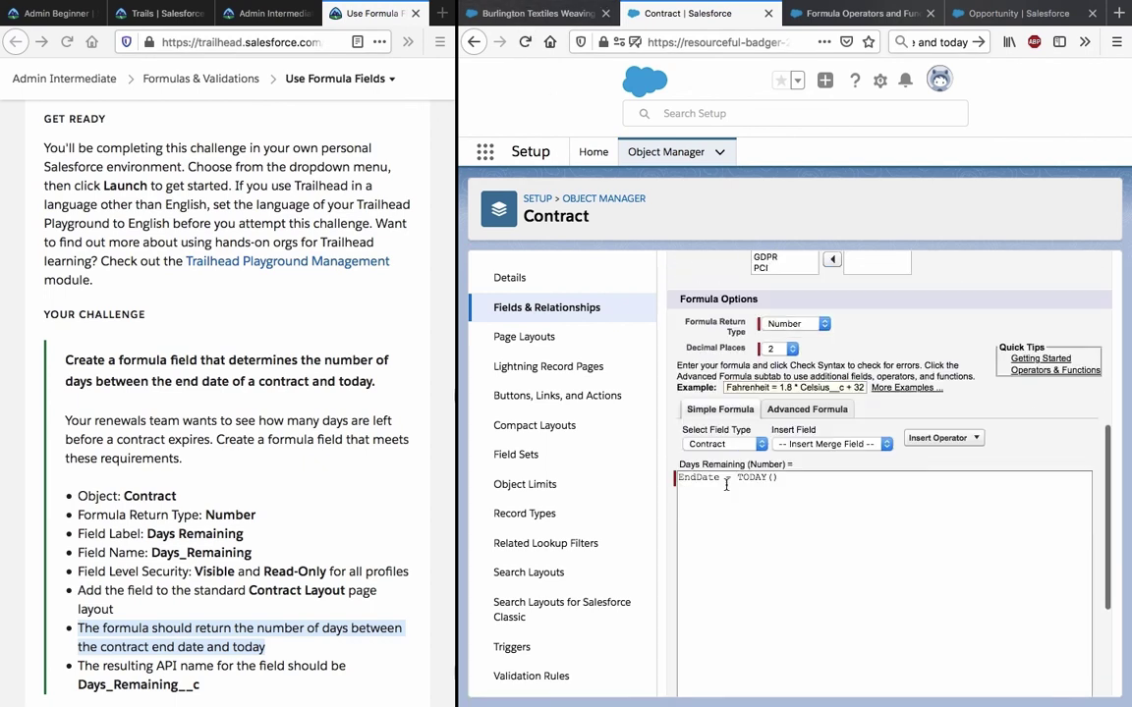
{"action": "left_click", "coordinate": [773, 501]}
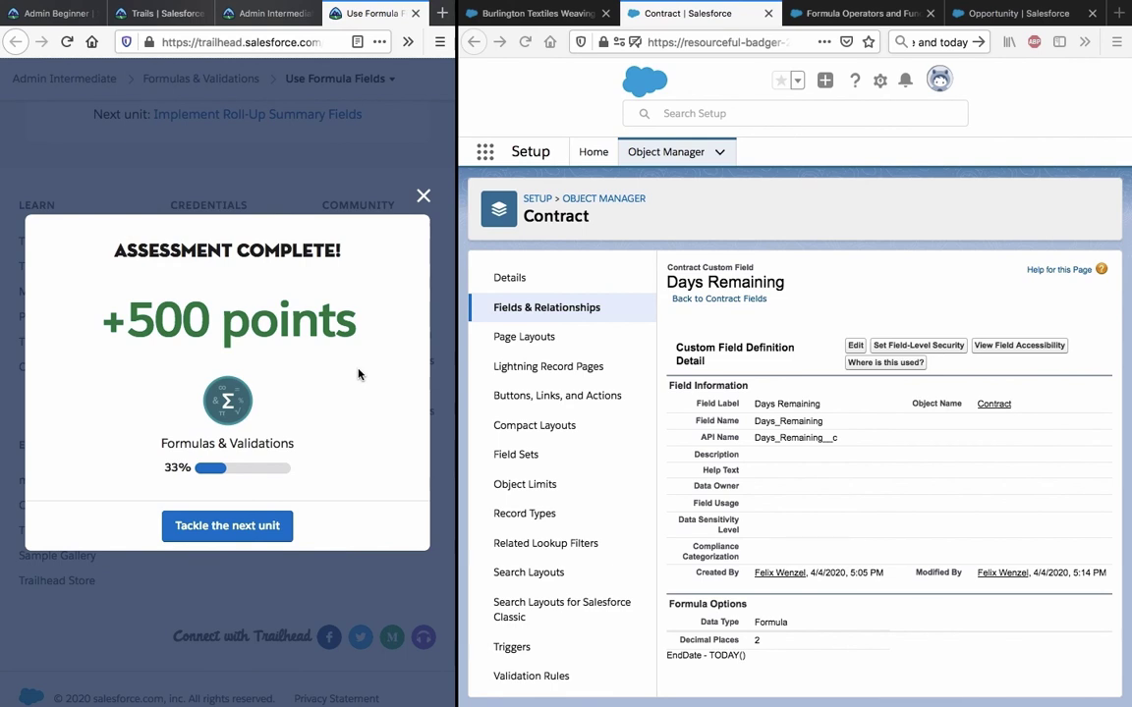
{"action": "mouse_move", "coordinate": [830, 10]}
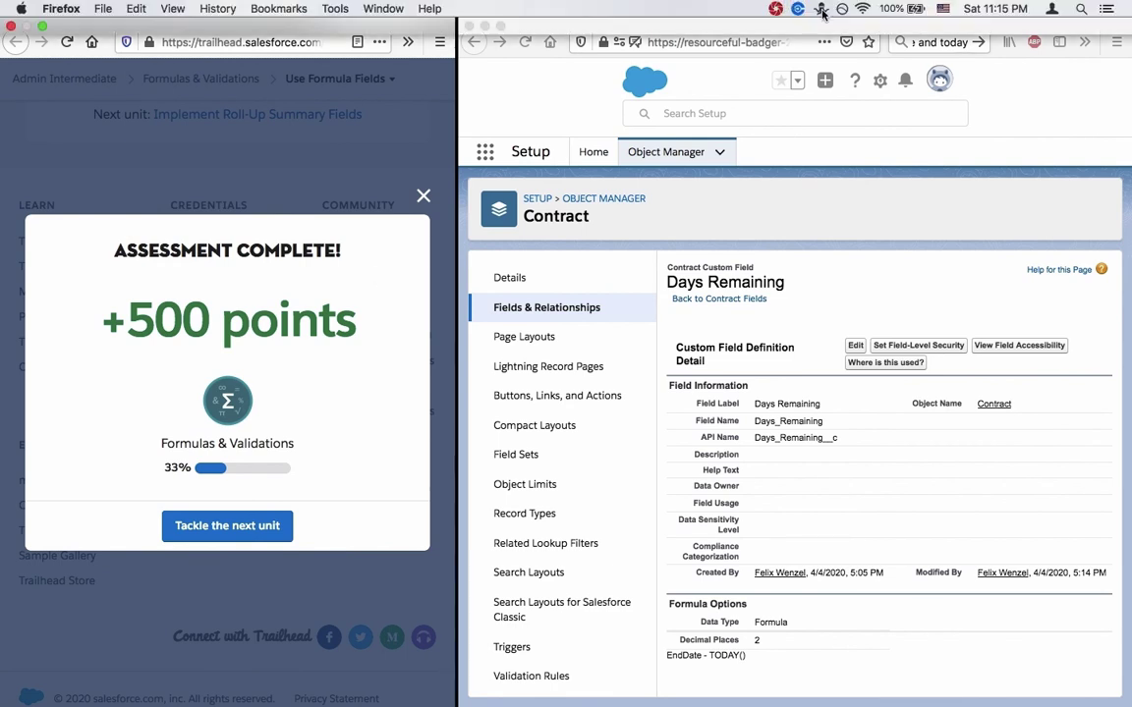
{"action": "left_click", "coordinate": [775, 9]}
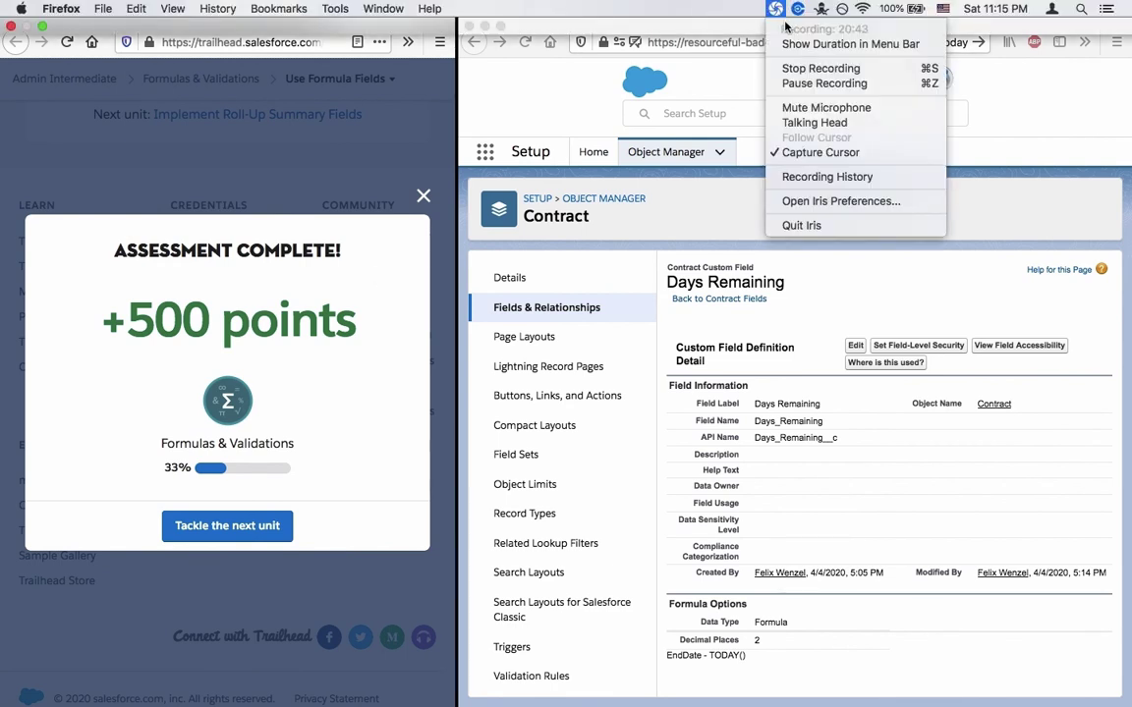